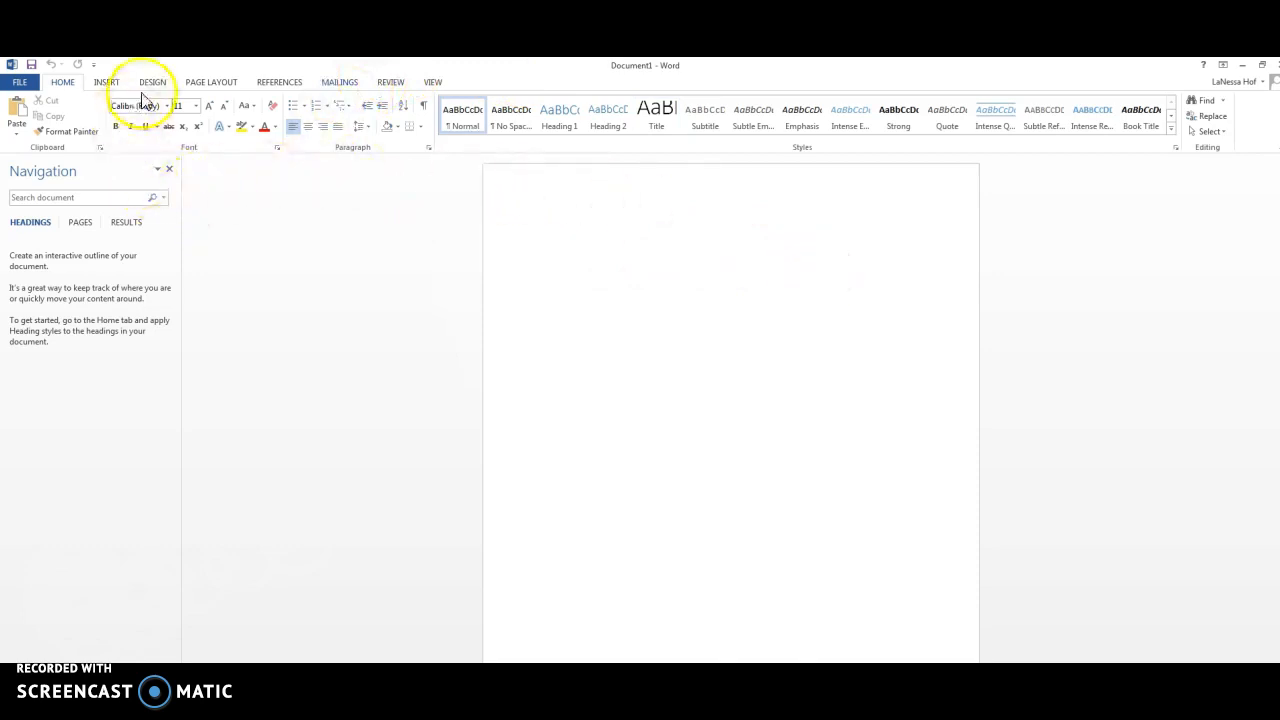
# Set the page orientation to landscape.
pyautogui.click(201, 84)
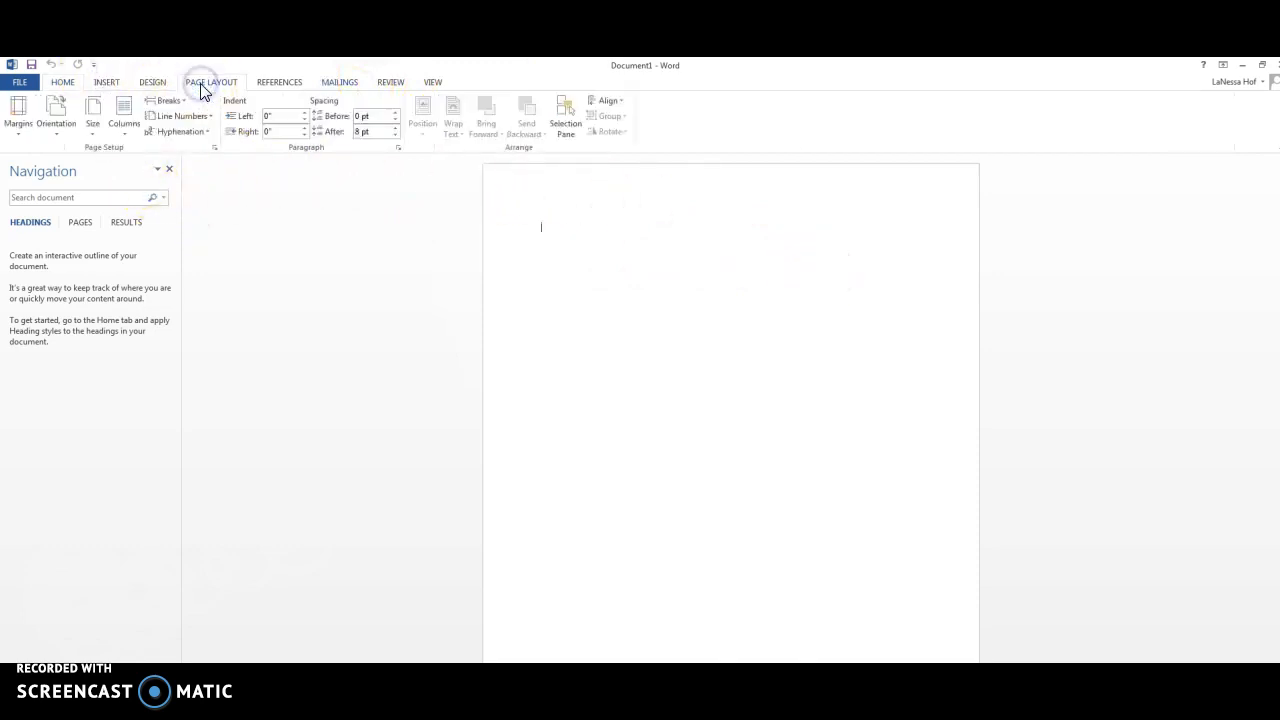
pyautogui.click(56, 128)
pyautogui.click(63, 184)
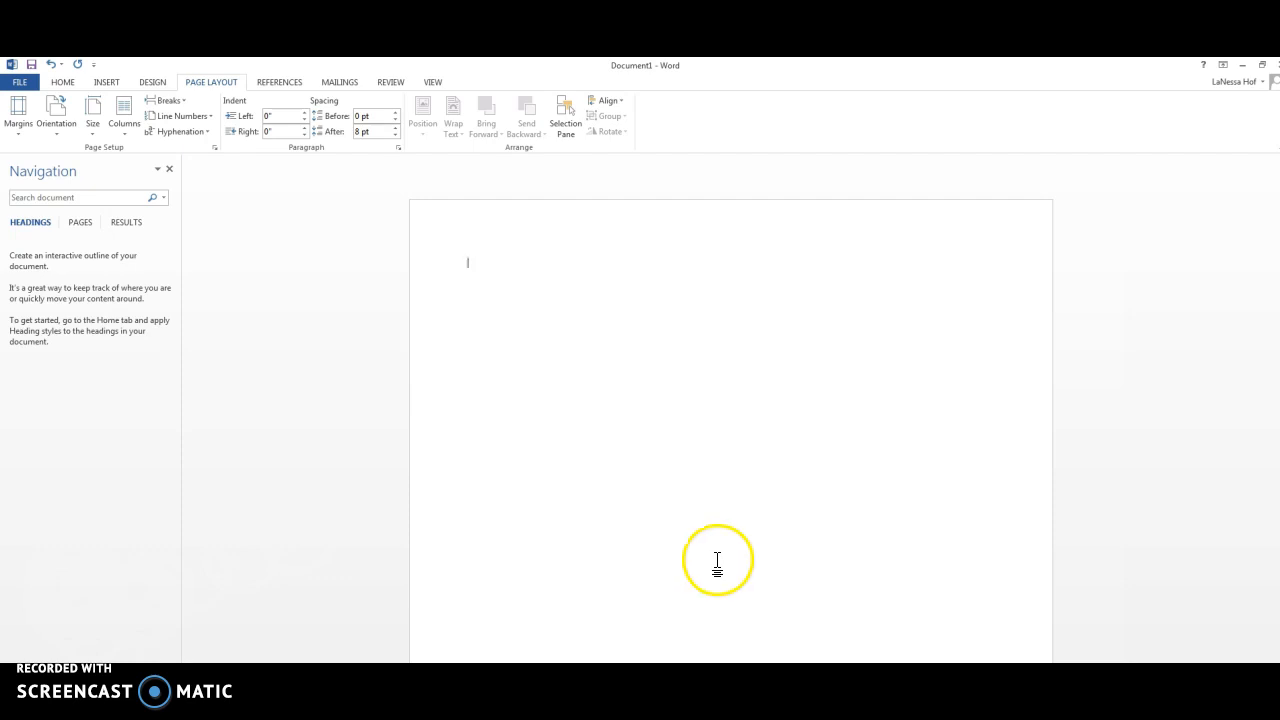
# Draw an isosceles triangle about 1.48" high and 1.02" wide in the page's upper area and tilt it slightly counterclockwise.
pyautogui.click(106, 82)
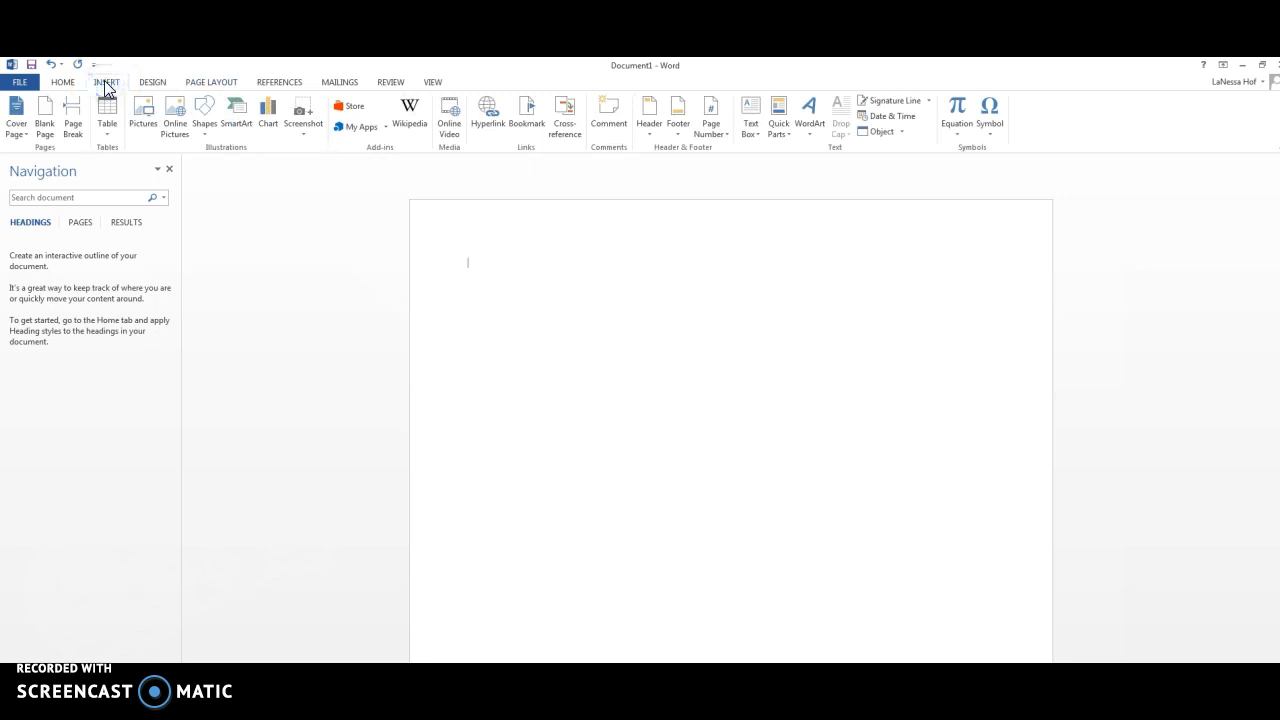
pyautogui.click(201, 118)
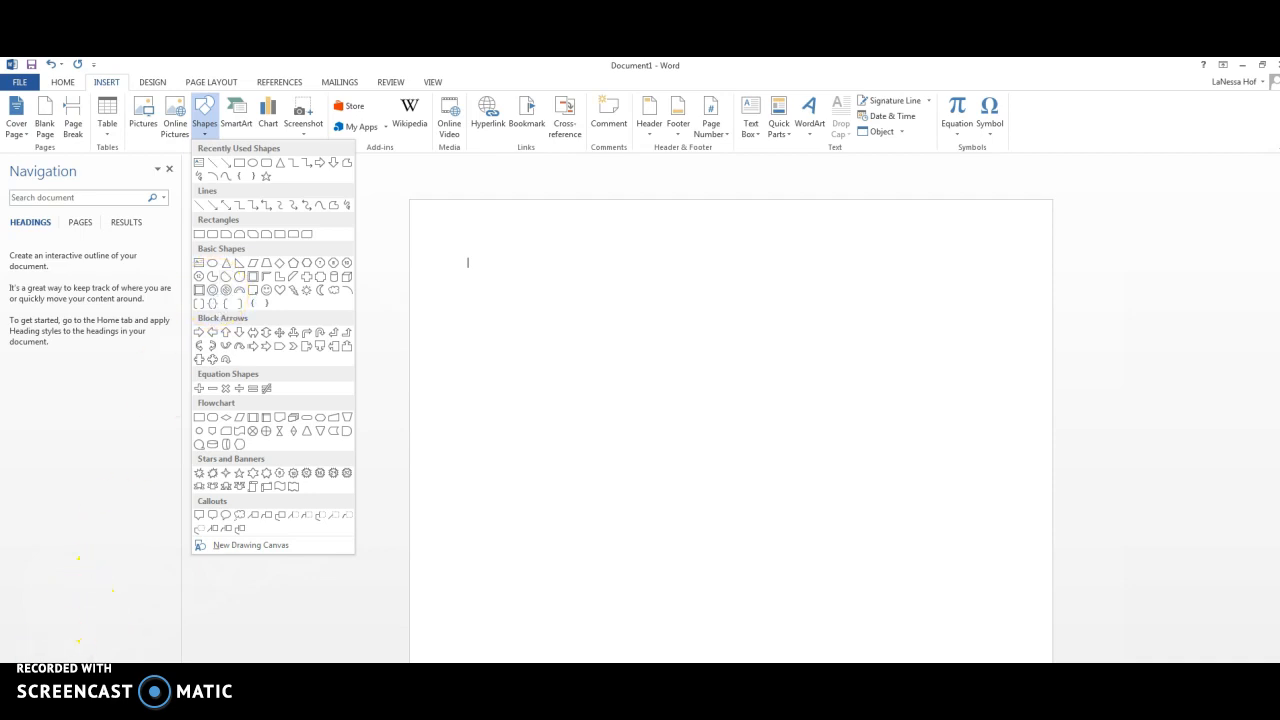
pyautogui.click(208, 115)
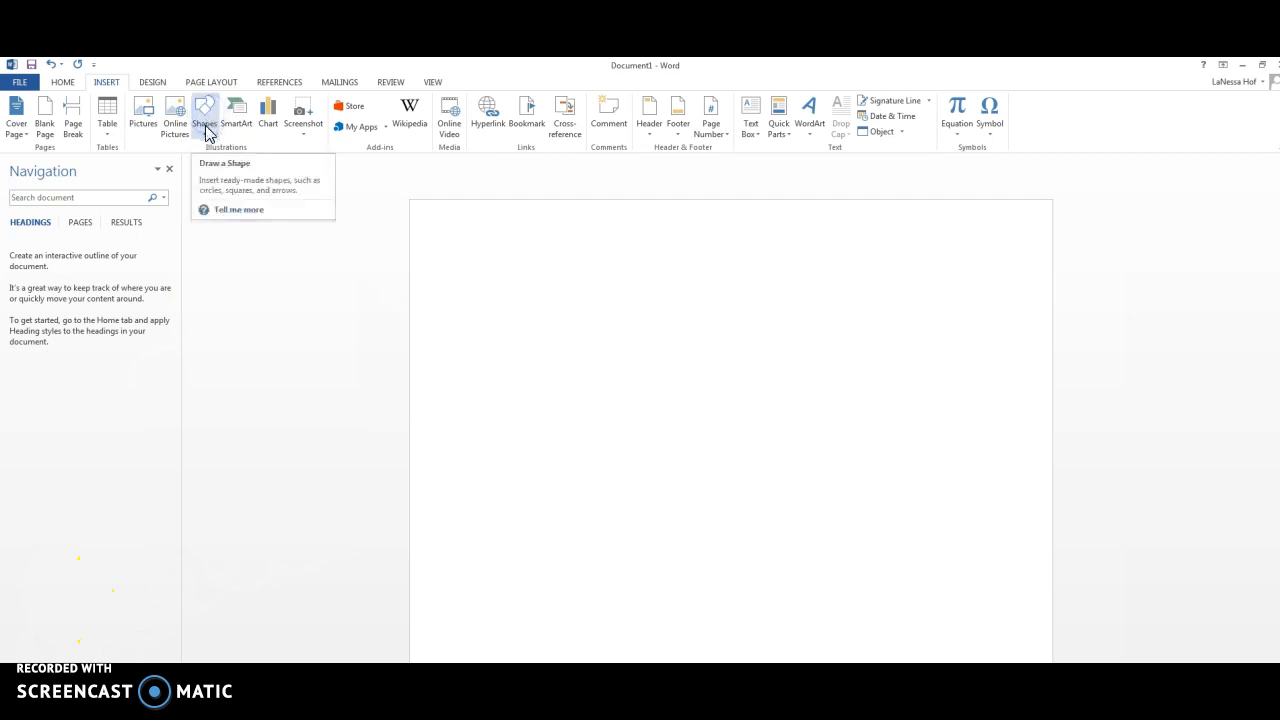
pyautogui.click(205, 125)
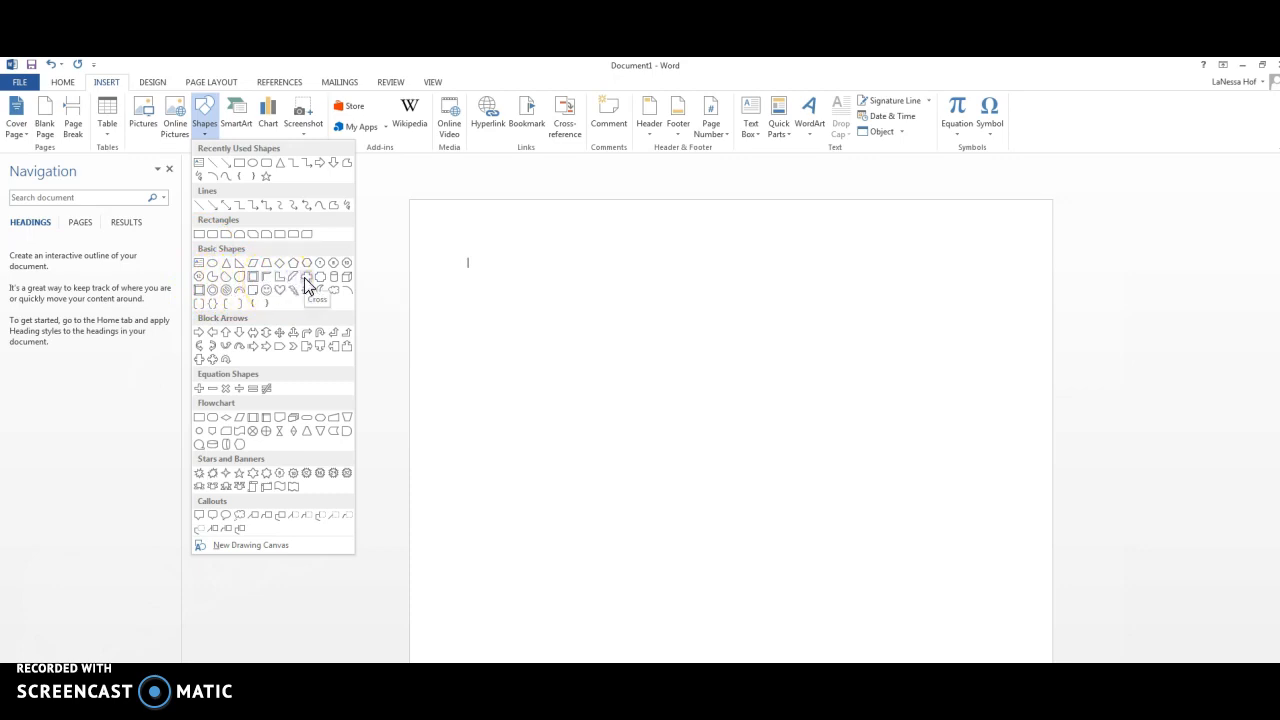
pyautogui.click(225, 264)
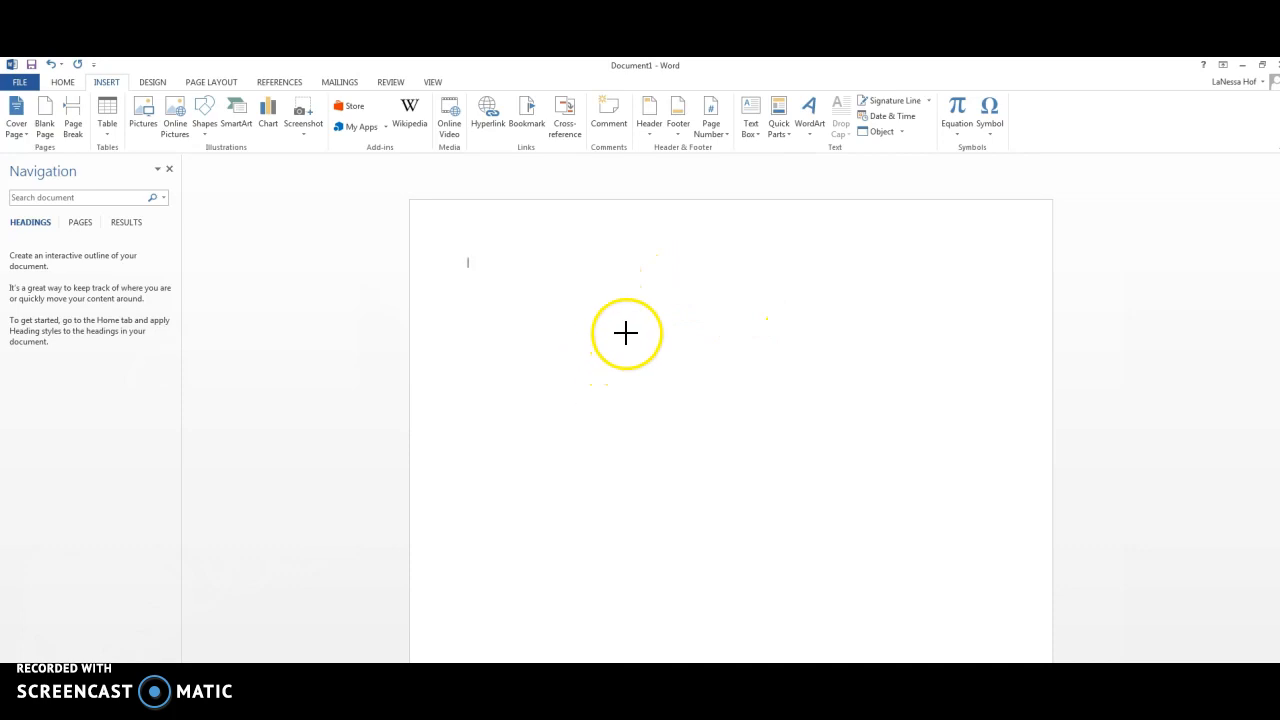
pyautogui.moveTo(609, 309); pyautogui.dragTo(609, 309)
pyautogui.moveTo(575, 359)
pyautogui.mouseDown()
pyautogui.moveTo(511, 389)
pyautogui.moveTo(580, 391)
pyautogui.moveTo(557, 388)
pyautogui.mouseUp()
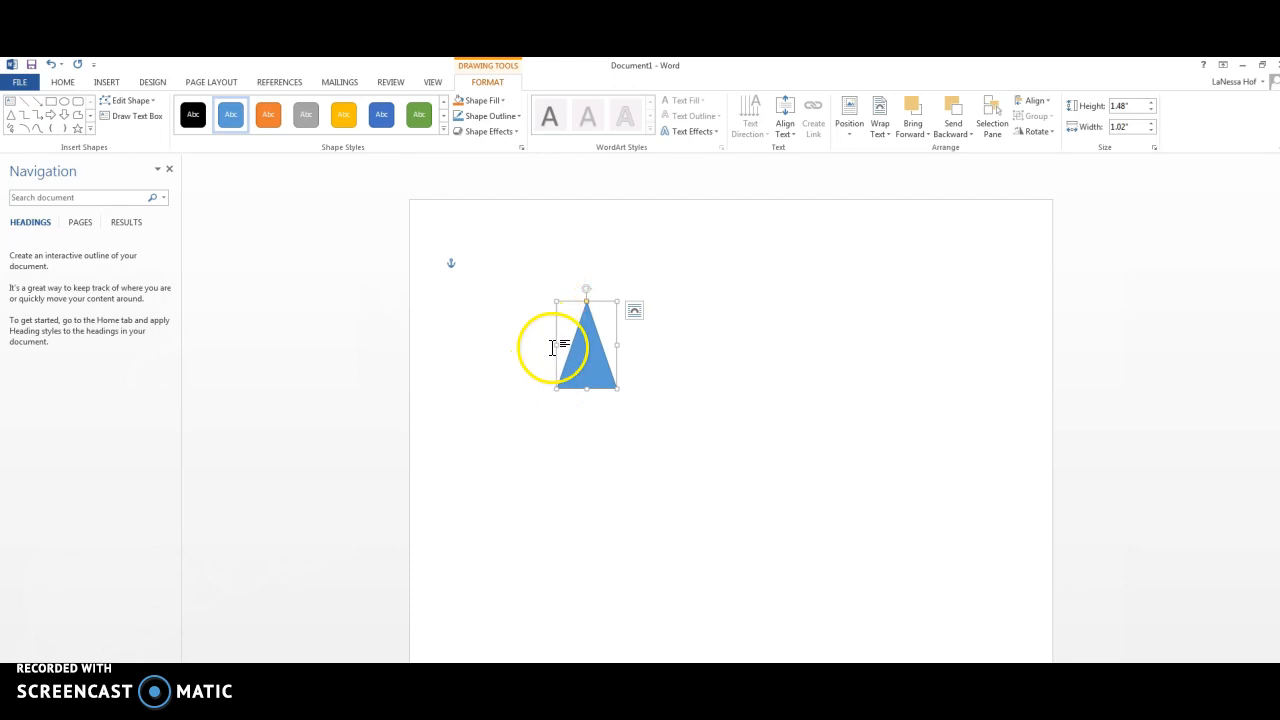
pyautogui.moveTo(586, 289)
pyautogui.mouseDown()
pyautogui.moveTo(566, 291)
pyautogui.moveTo(567, 279)
pyautogui.mouseUp()
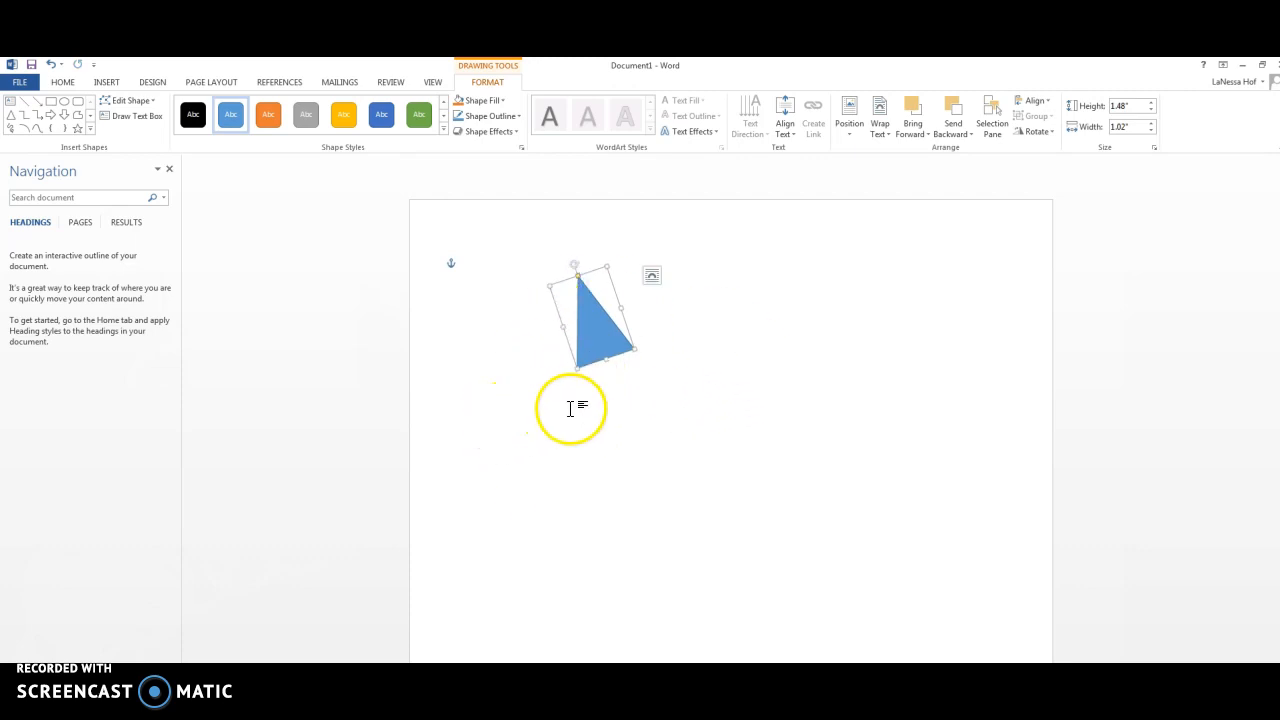
# Copy the tilted triangle and paste a duplicate onto the page.
pyautogui.click(580, 323)
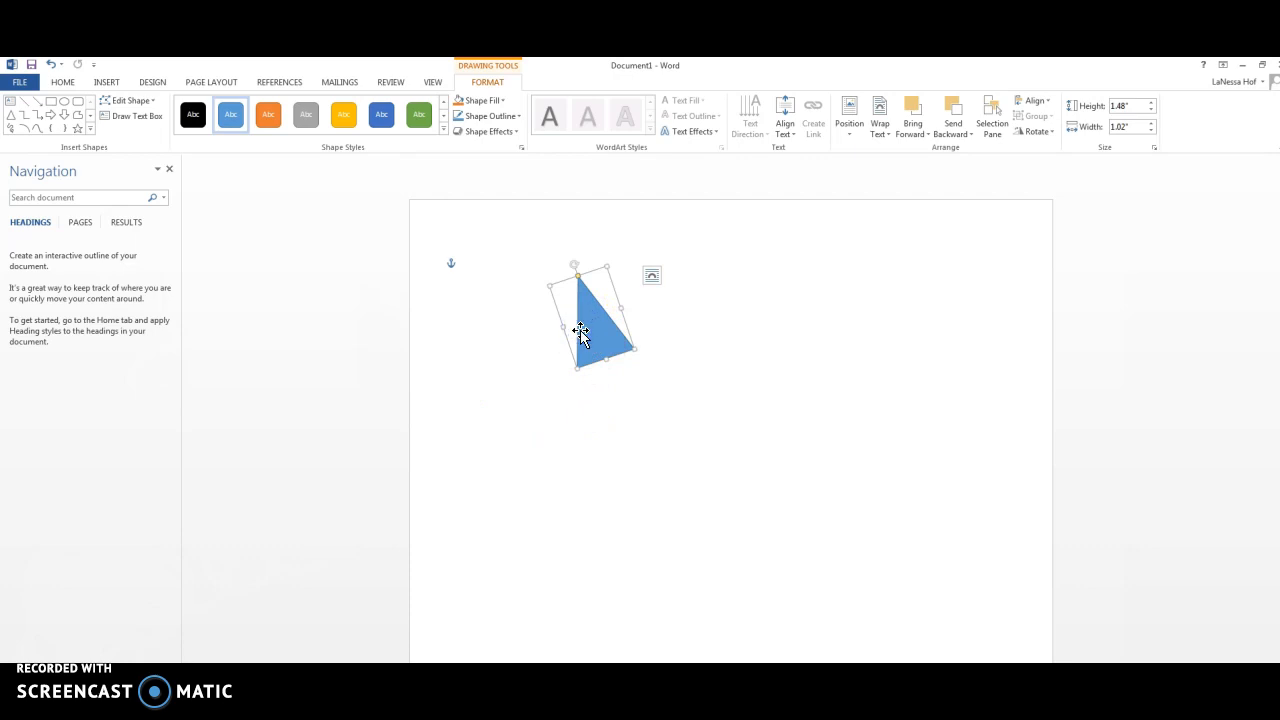
pyautogui.rightClick(582, 335)
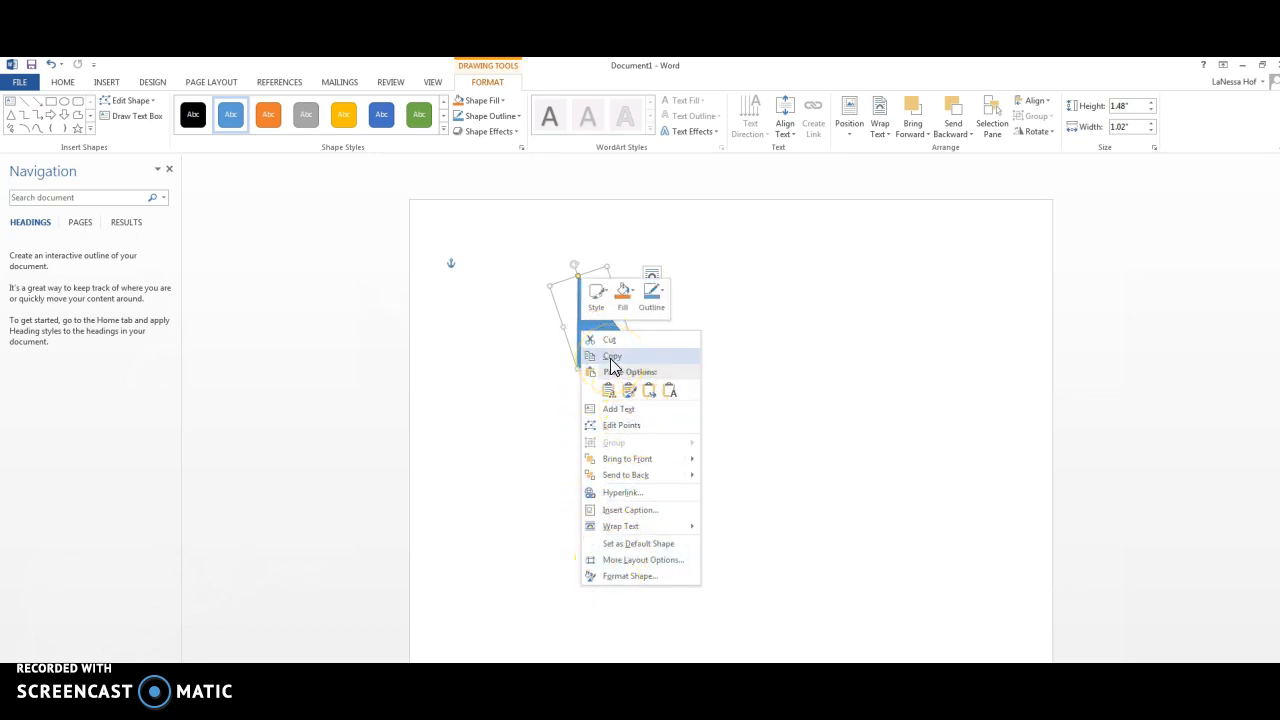
pyautogui.click(611, 357)
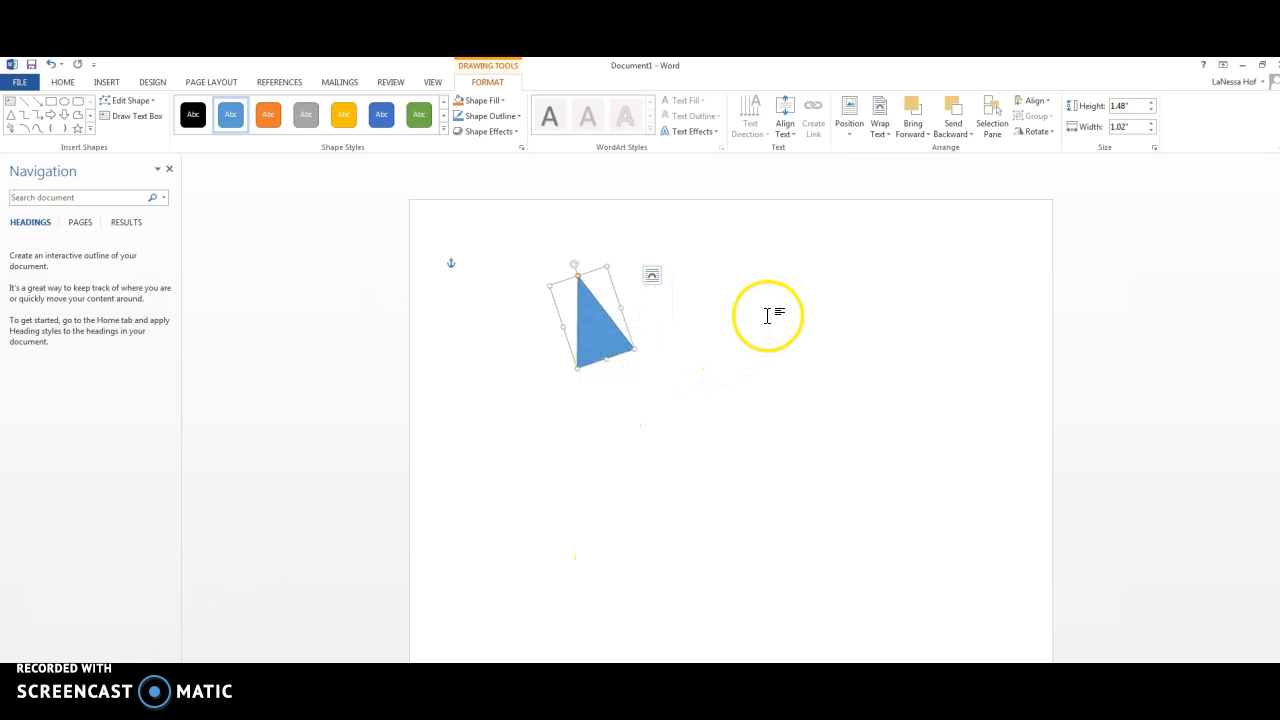
pyautogui.rightClick(737, 343)
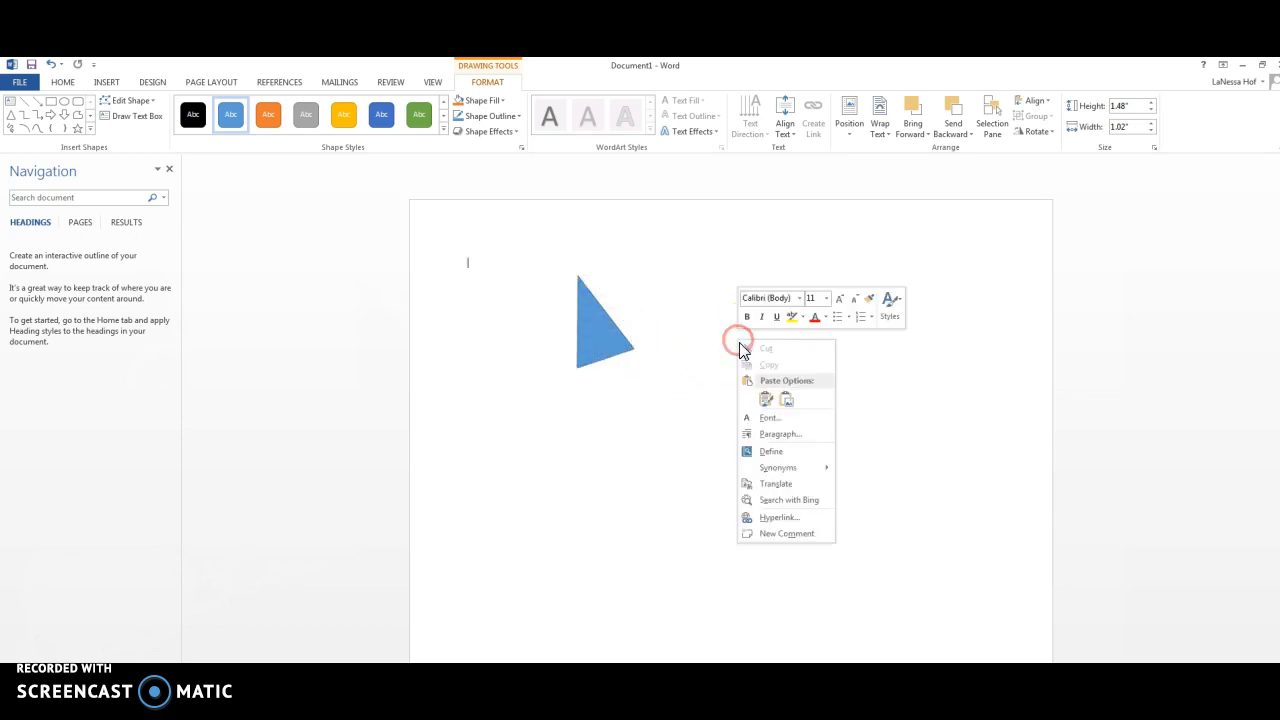
pyautogui.click(766, 401)
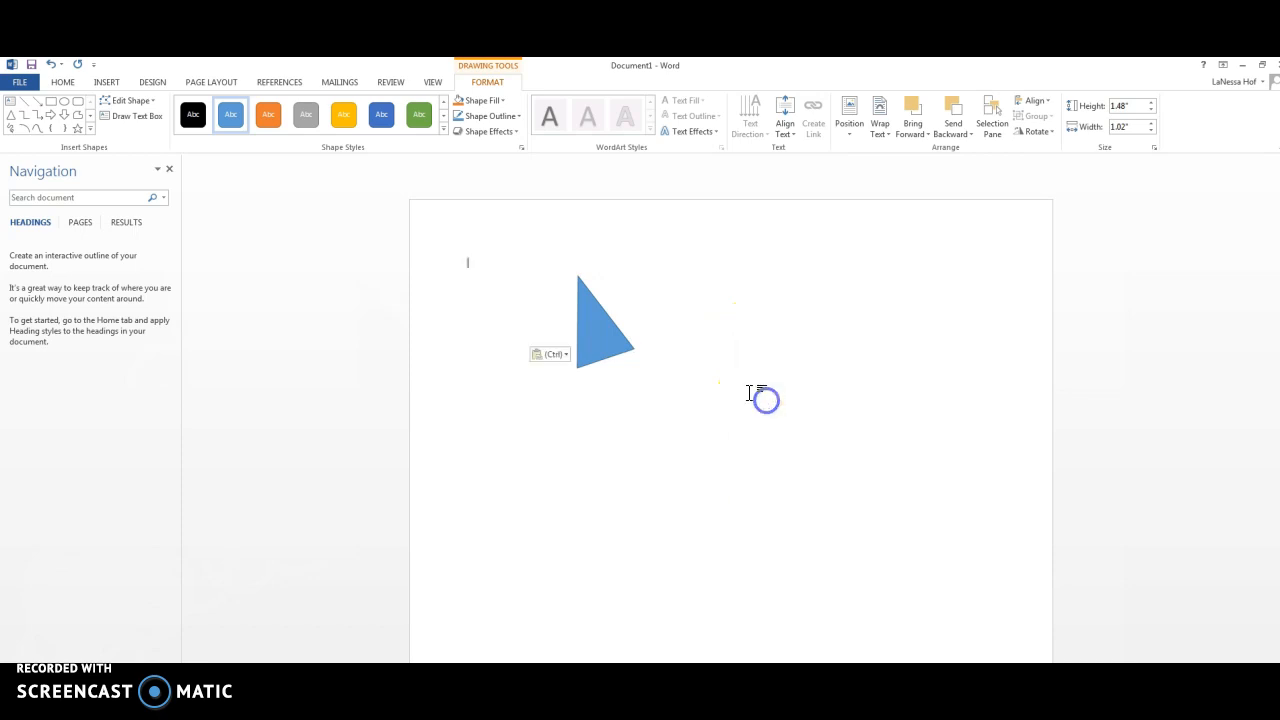
# Move the duplicate triangle to the right of the original and tilt it clockwise as a mirrored counterpart.
pyautogui.moveTo(514, 318); pyautogui.dragTo(760, 318)
pyautogui.moveTo(730, 252); pyautogui.dragTo(765, 266)
pyautogui.moveTo(733, 311)
pyautogui.mouseDown()
pyautogui.moveTo(686, 331)
pyautogui.moveTo(713, 320)
pyautogui.mouseUp()
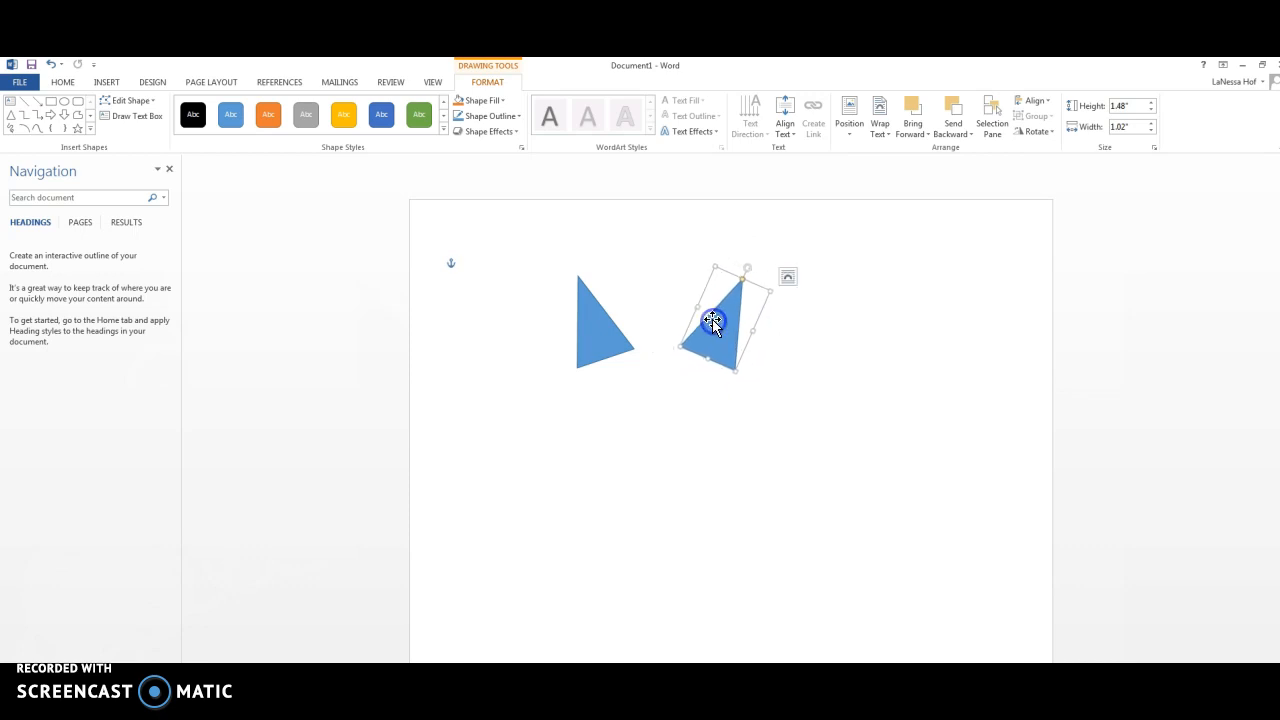
# Shrink both triangles to roughly matching smaller sizes, keeping them side by side as a pair of ears.
pyautogui.moveTo(717, 265); pyautogui.dragTo(716, 303)
pyautogui.click(581, 292)
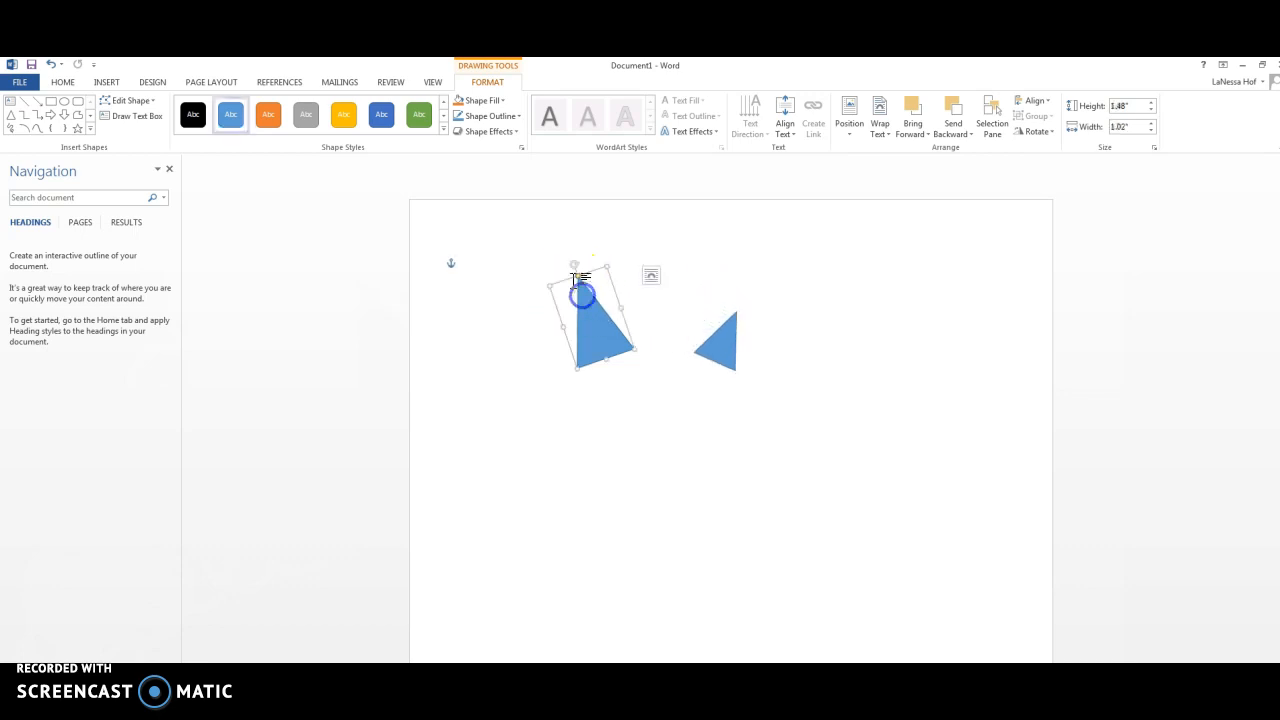
pyautogui.moveTo(551, 286); pyautogui.dragTo(608, 329)
pyautogui.click(602, 335)
pyautogui.click(520, 383)
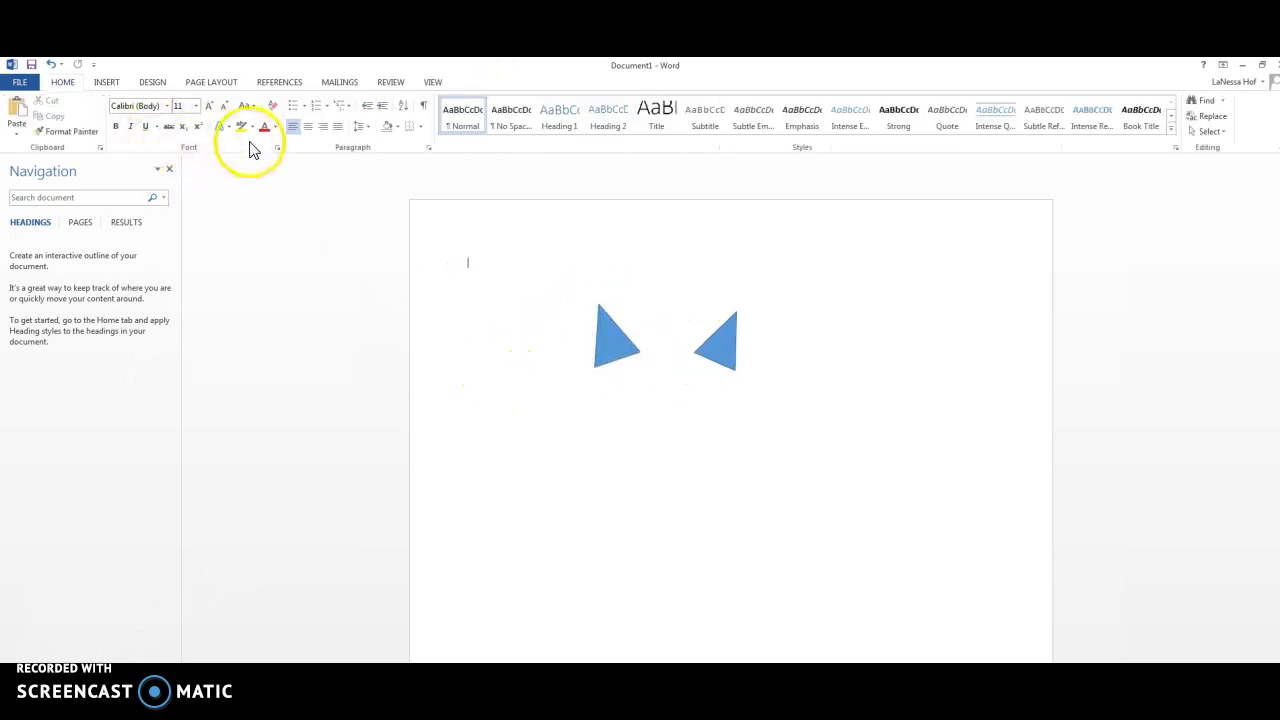
# Add a chord shape about 0.52" high and 0.93" wide, rotated to overlap the upper end of the left triangle.
pyautogui.click(110, 82)
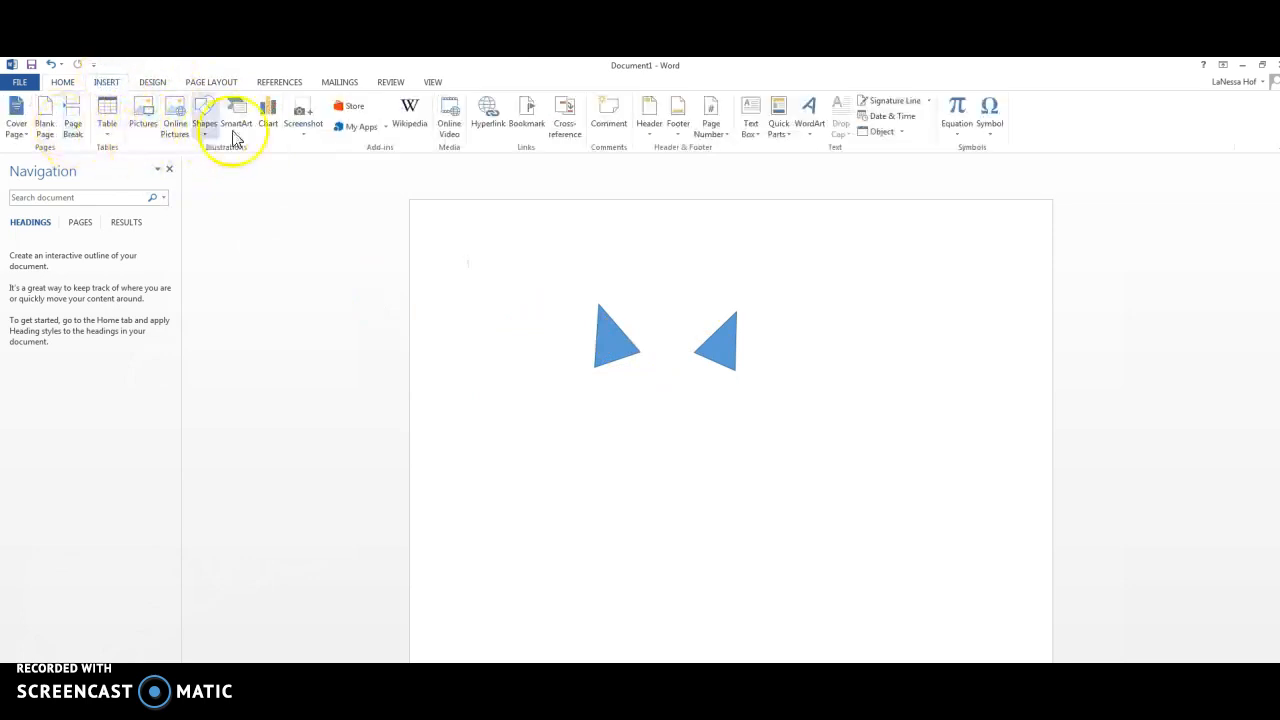
pyautogui.click(203, 118)
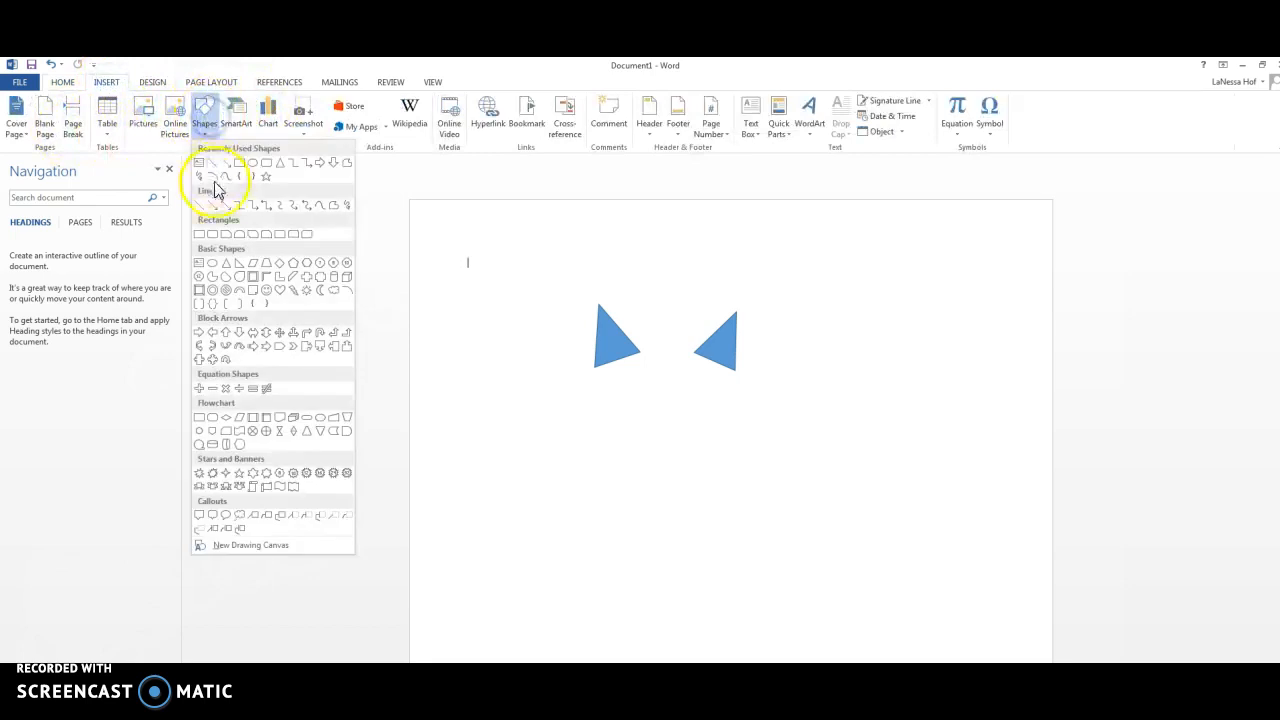
pyautogui.click(226, 287)
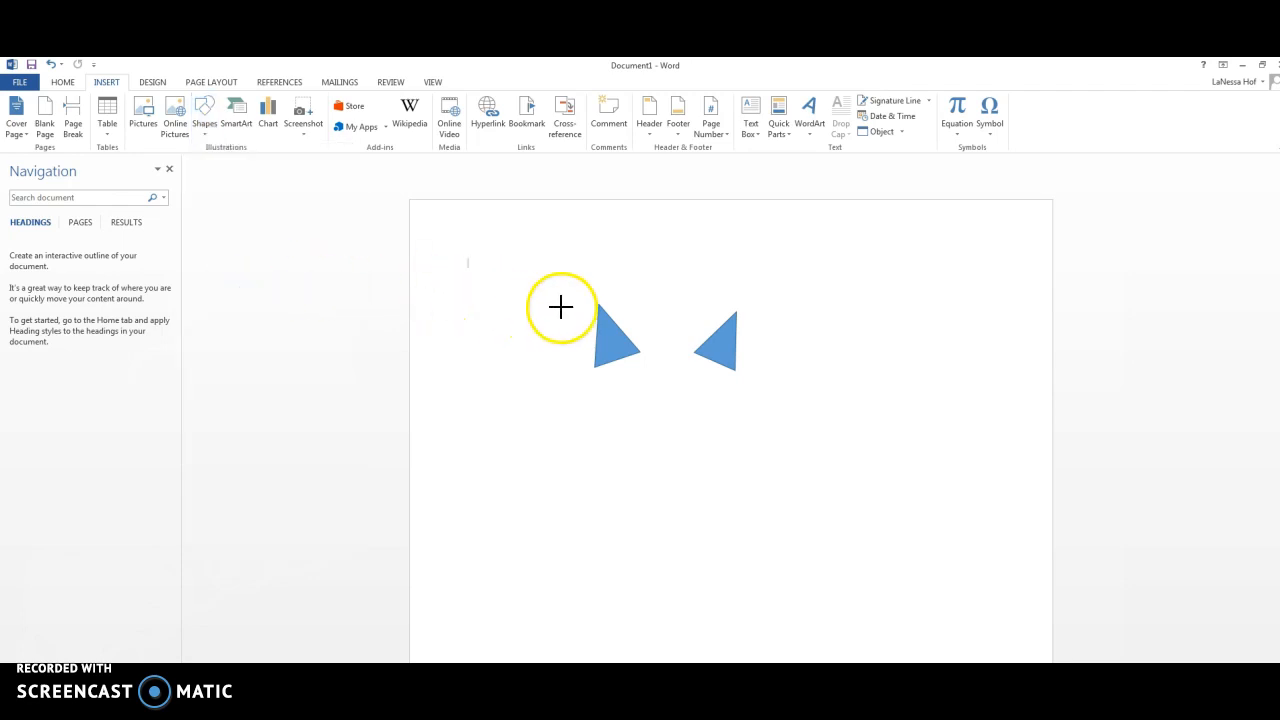
pyautogui.click(573, 315)
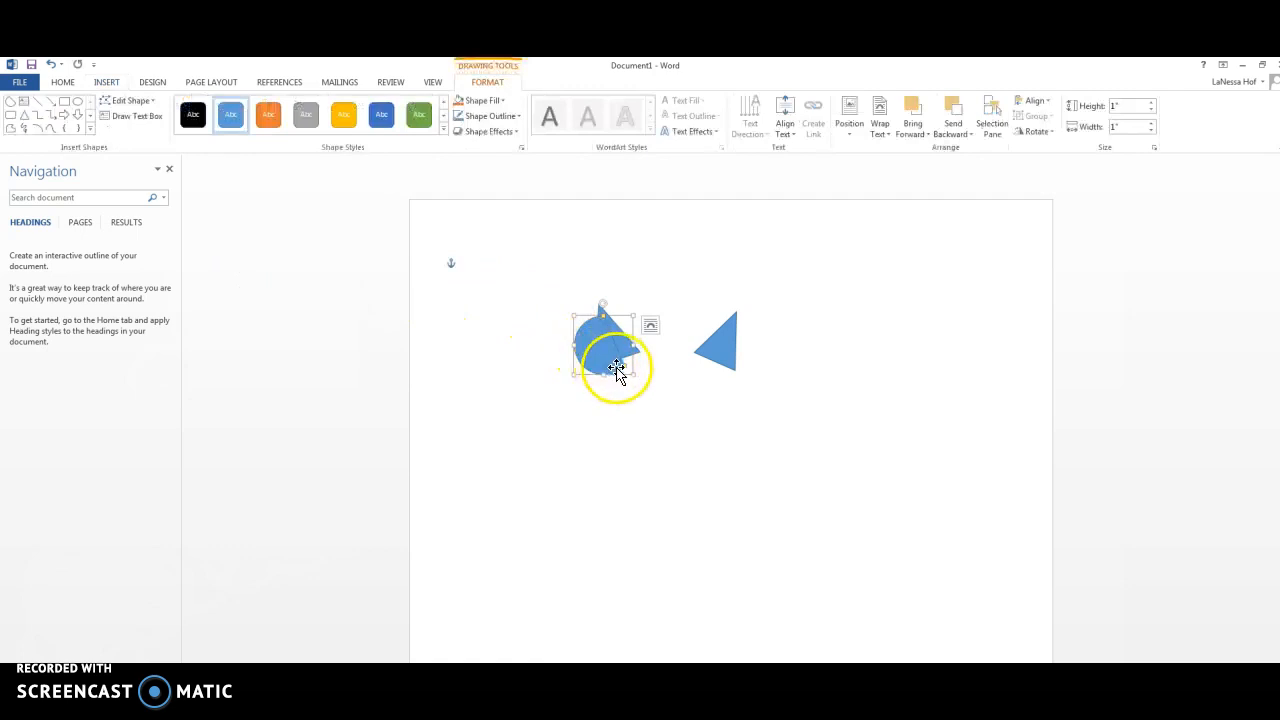
pyautogui.moveTo(629, 371); pyautogui.dragTo(598, 314)
pyautogui.click(524, 377)
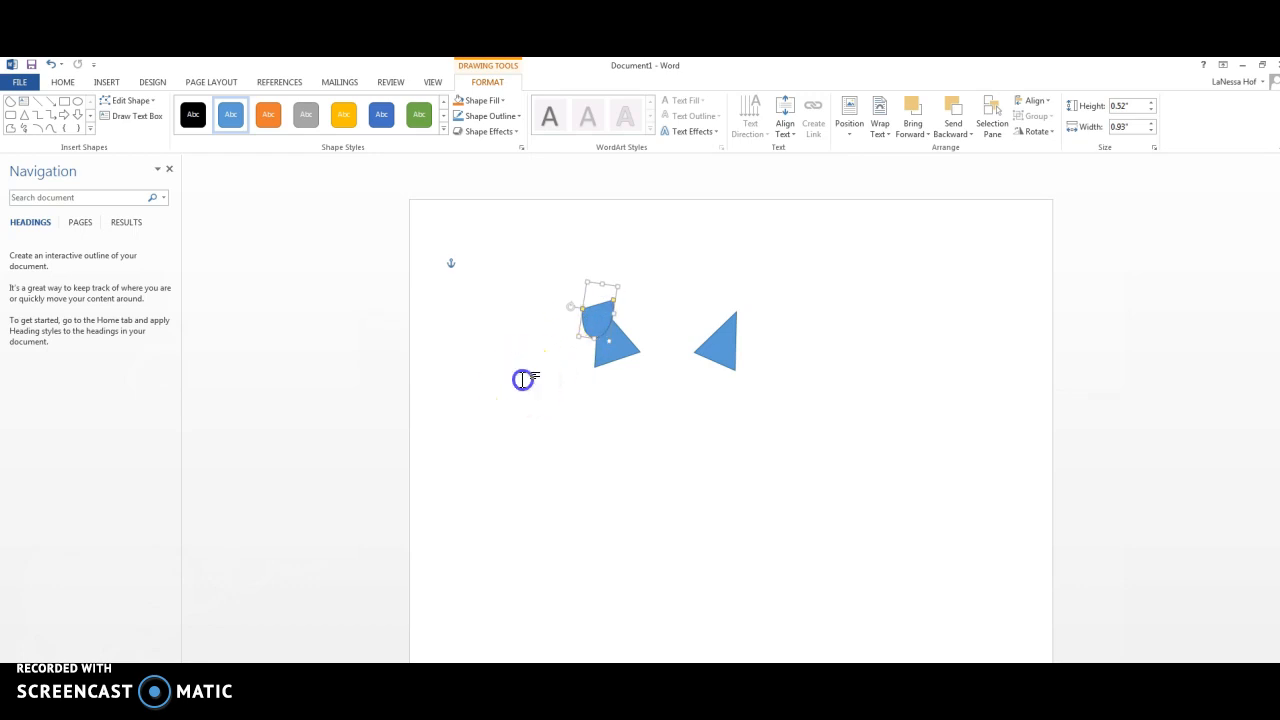
# Copy the chord shape on the left triangle and paste a duplicate onto the page.
pyautogui.click(587, 318)
pyautogui.rightClick(591, 318)
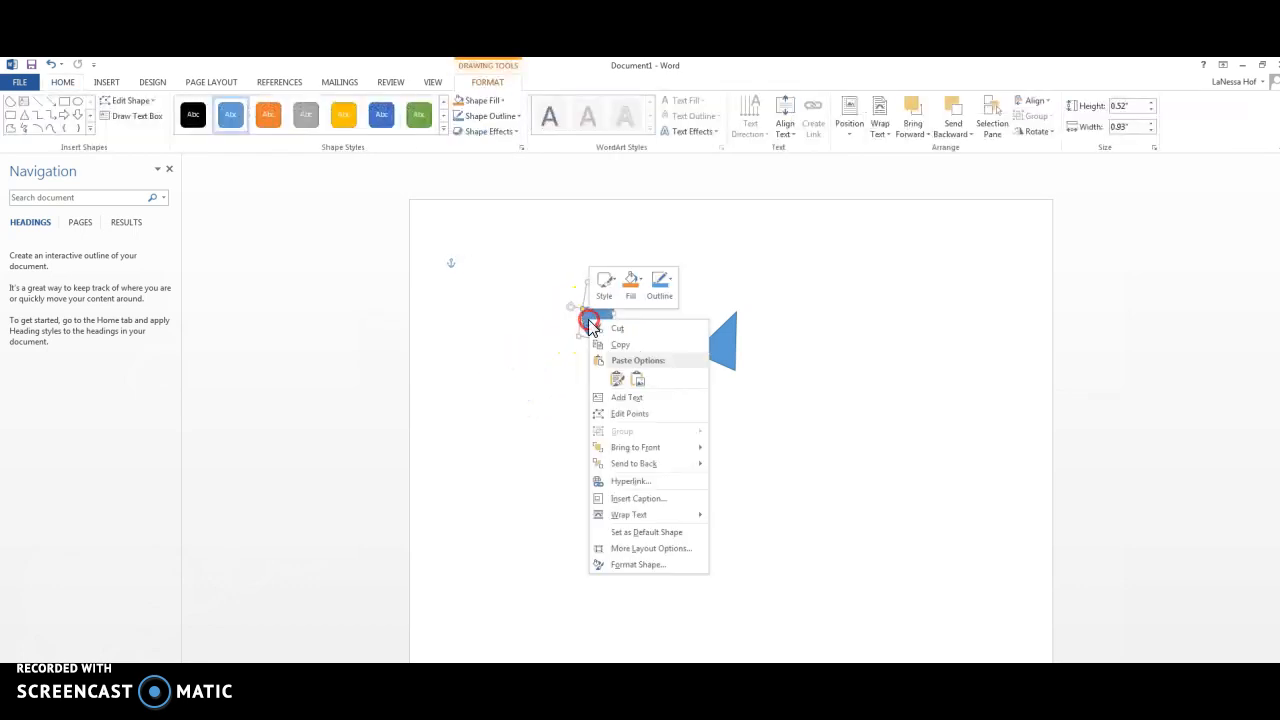
pyautogui.click(612, 344)
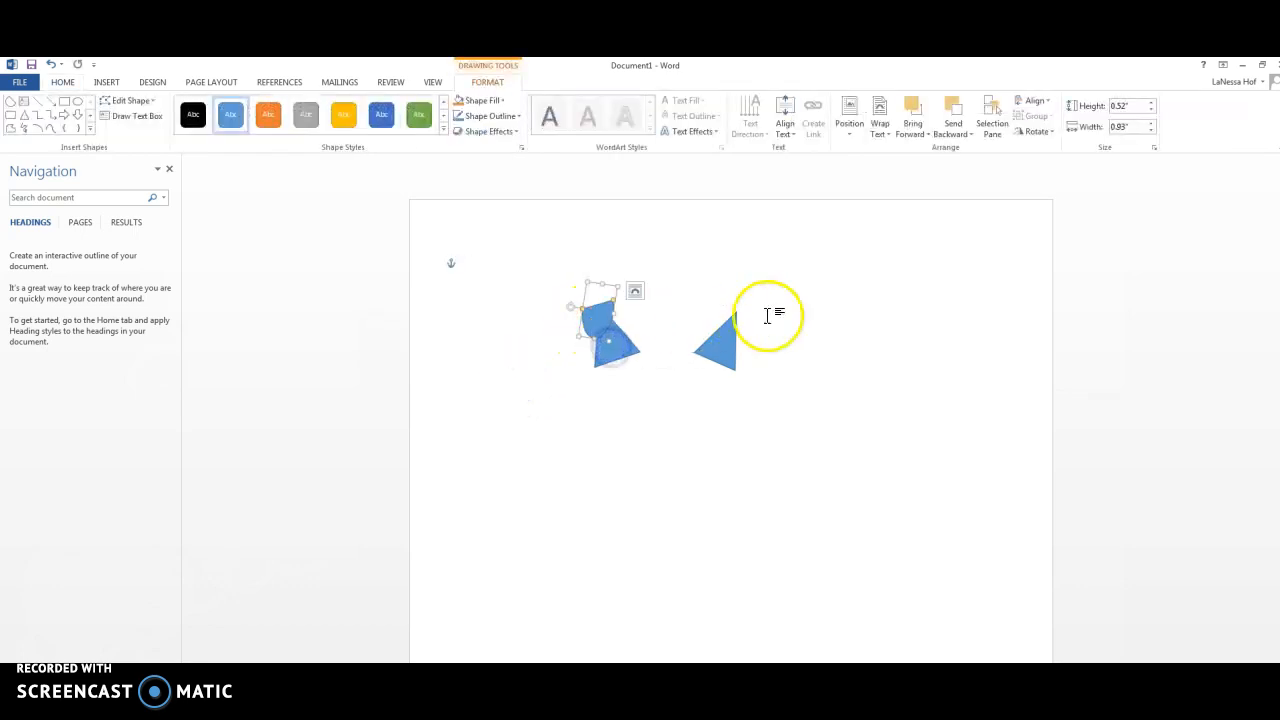
pyautogui.rightClick(847, 319)
pyautogui.click(880, 373)
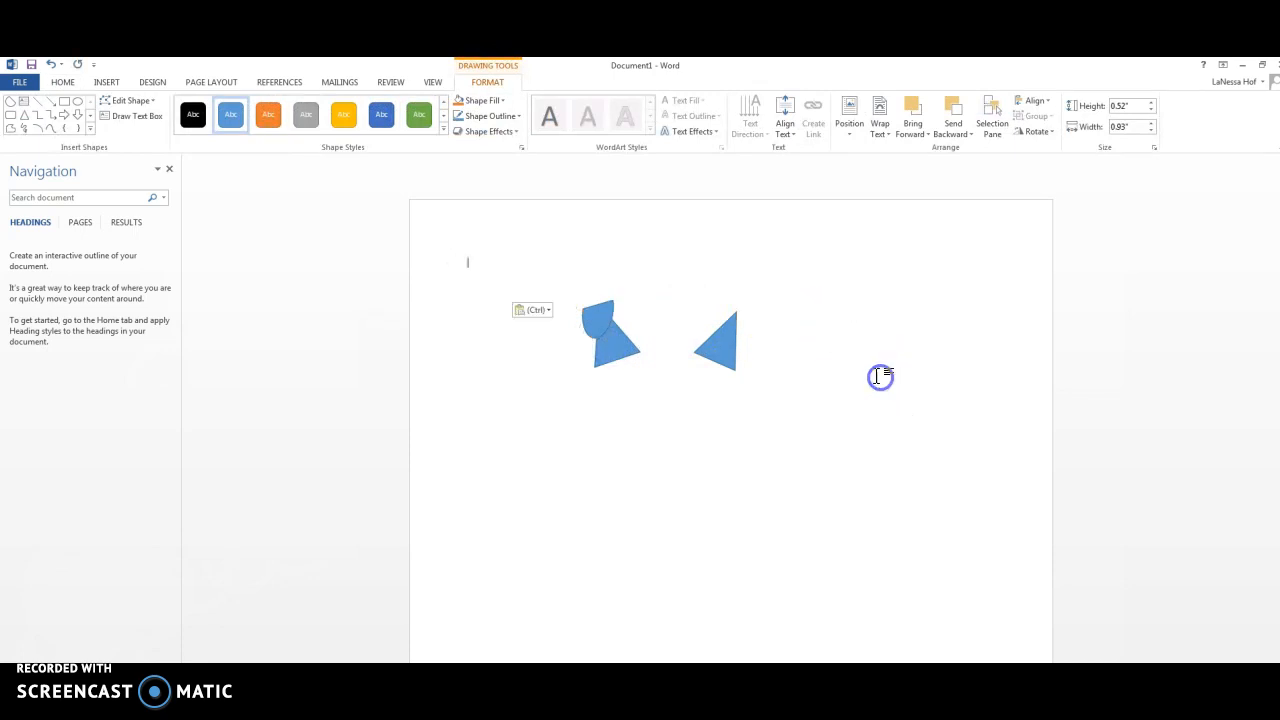
# Position the duplicate chord over the right triangle, lengthened to about 1.59", and lengthen the left chord to about 1.44".
pyautogui.moveTo(502, 283); pyautogui.dragTo(755, 327)
pyautogui.moveTo(757, 327)
pyautogui.mouseDown()
pyautogui.moveTo(740, 376)
pyautogui.moveTo(731, 349)
pyautogui.moveTo(746, 333)
pyautogui.mouseUp()
pyautogui.click(591, 323)
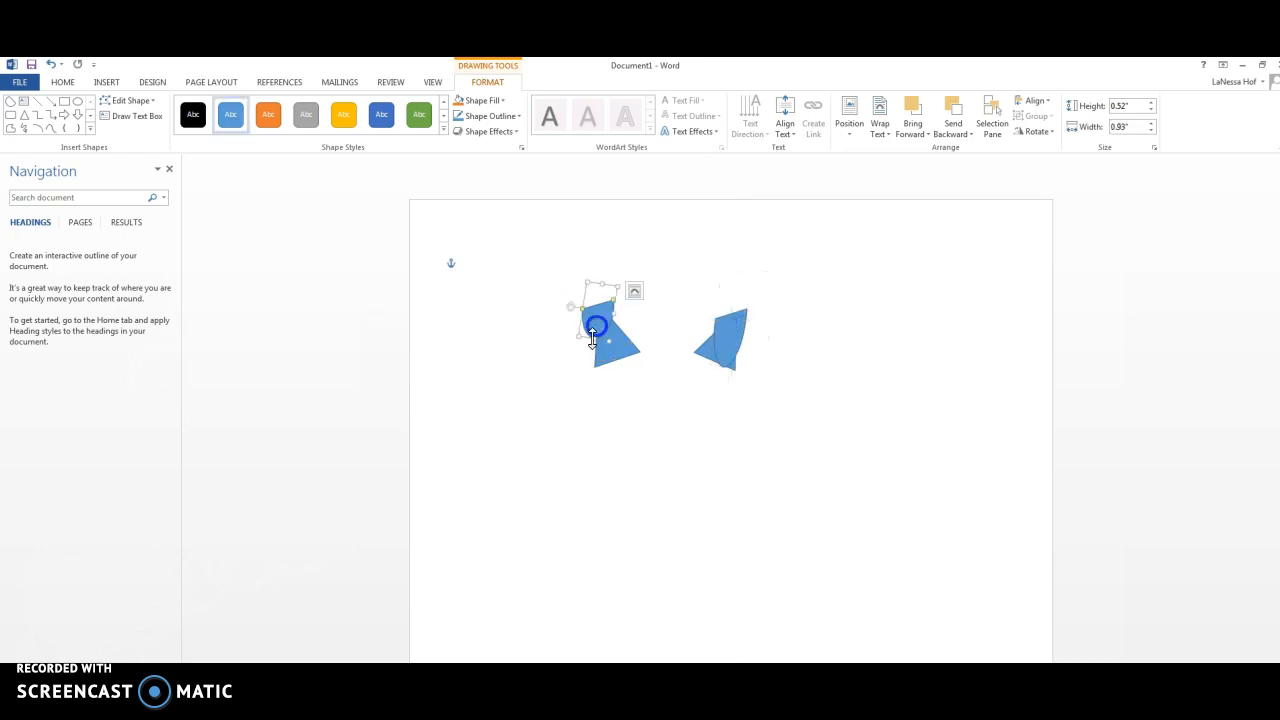
pyautogui.moveTo(593, 342)
pyautogui.mouseDown()
pyautogui.moveTo(602, 371)
pyautogui.moveTo(600, 329)
pyautogui.mouseUp()
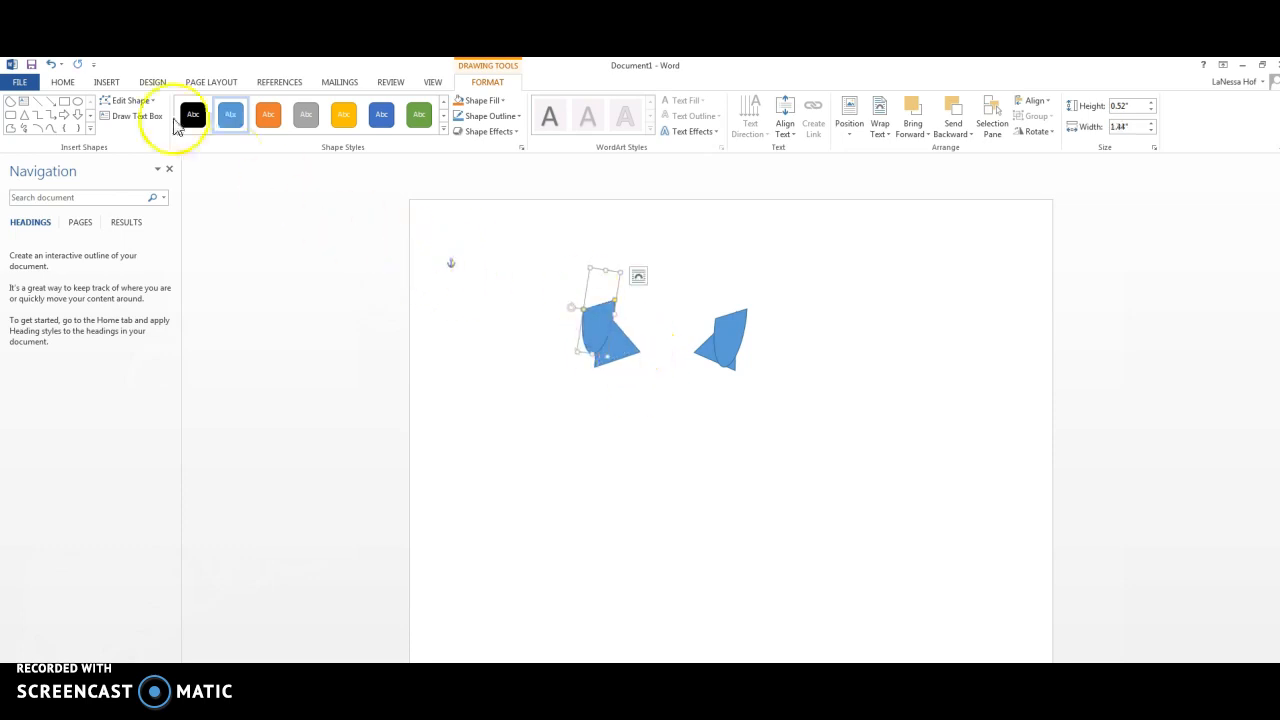
# Draw an oval head about 2.14" high and 3.62" wide across the ear bases, and nudge the right chord slightly outward.
pyautogui.click(104, 83)
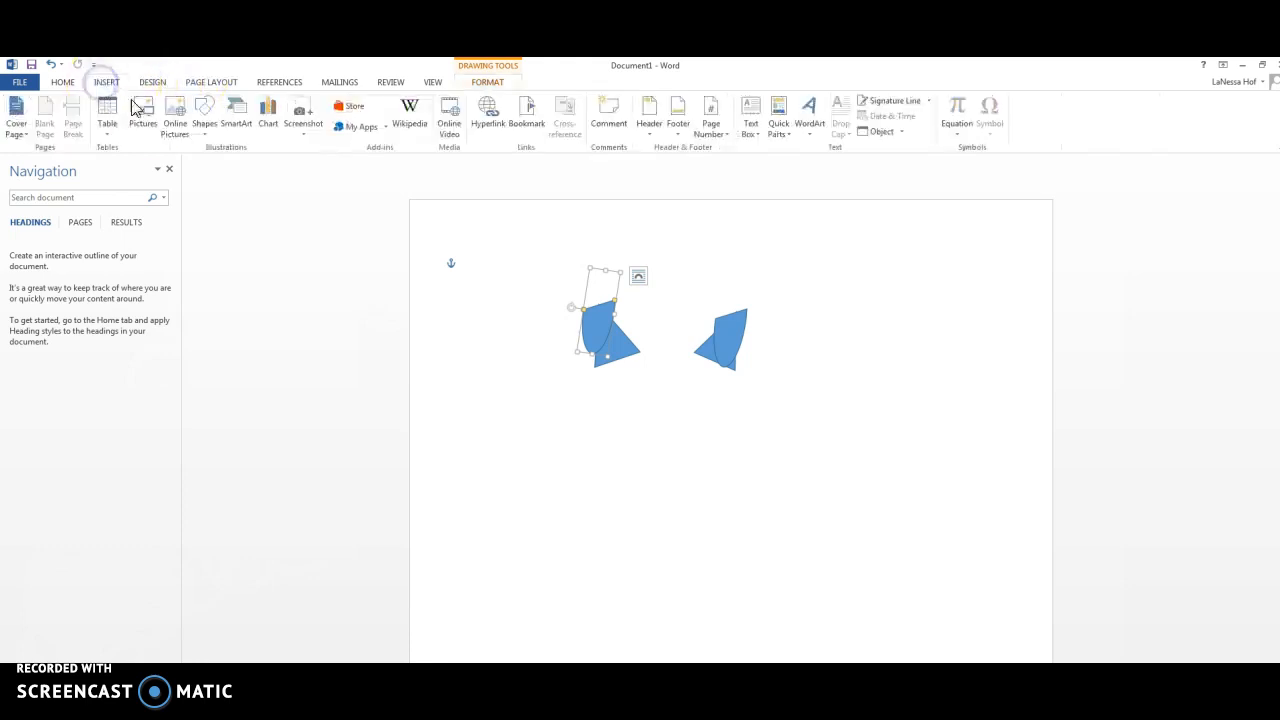
pyautogui.click(203, 126)
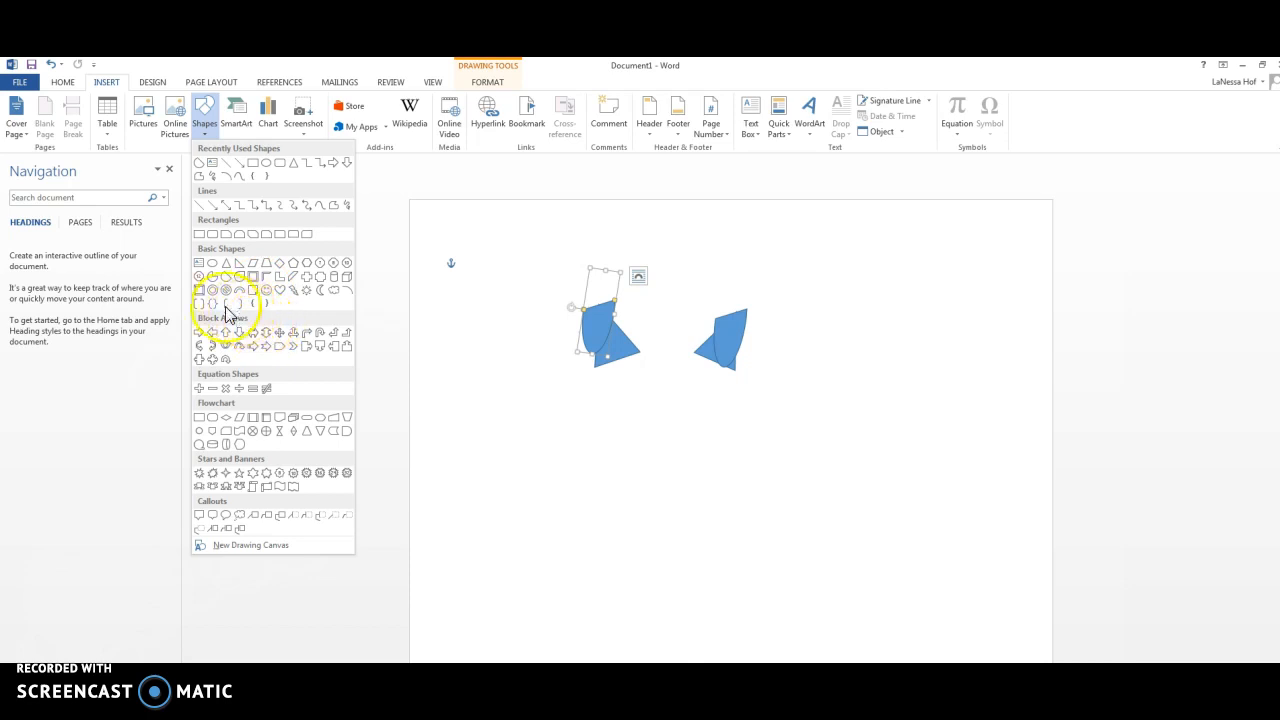
pyautogui.click(212, 262)
pyautogui.moveTo(653, 372); pyautogui.dragTo(611, 449)
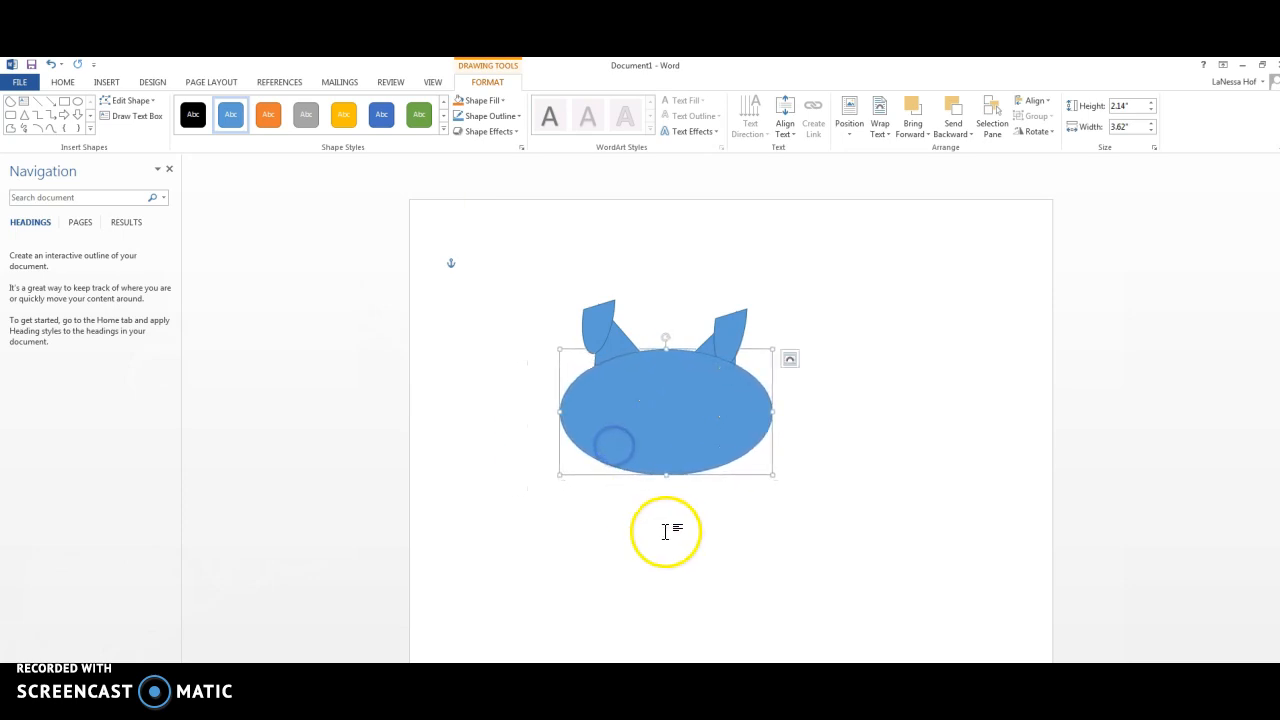
pyautogui.click(728, 332)
pyautogui.moveTo(729, 330)
pyautogui.mouseDown()
pyautogui.moveTo(734, 314)
pyautogui.moveTo(733, 328)
pyautogui.mouseUp()
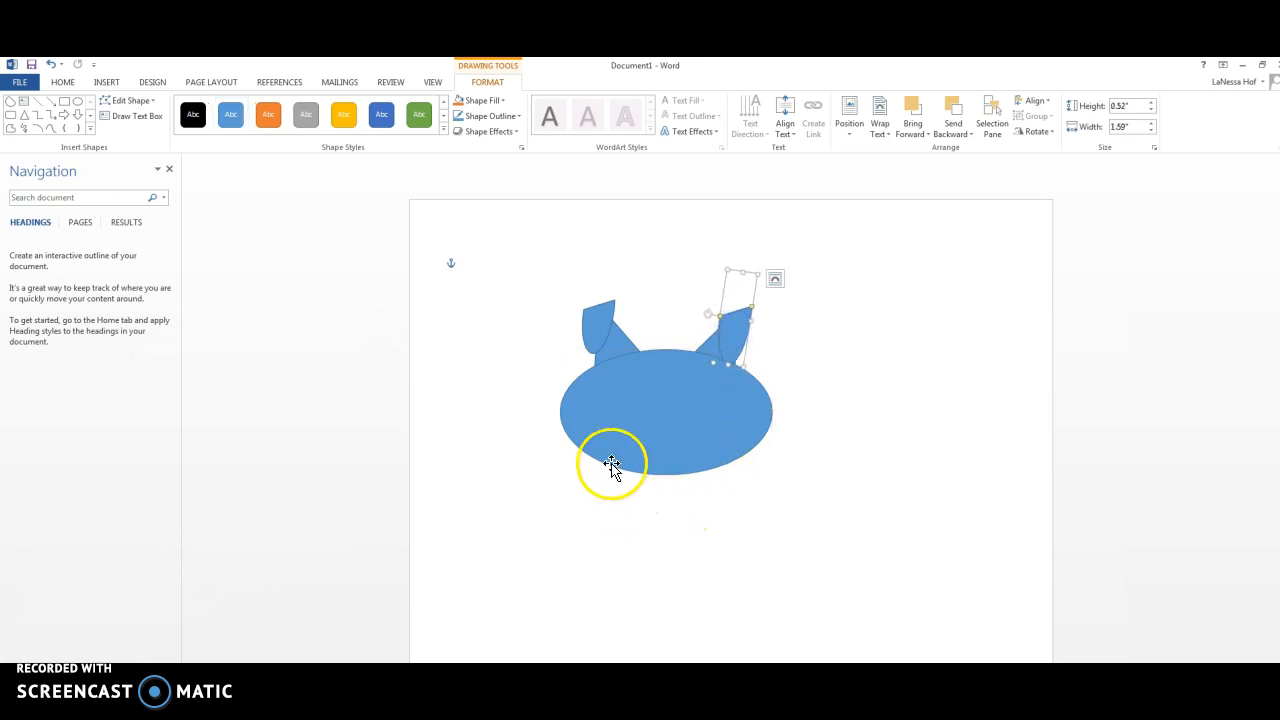
# Stretch the oval head downward to about 2.97" high and move it up slightly to overlap the ear bases.
pyautogui.click(571, 416)
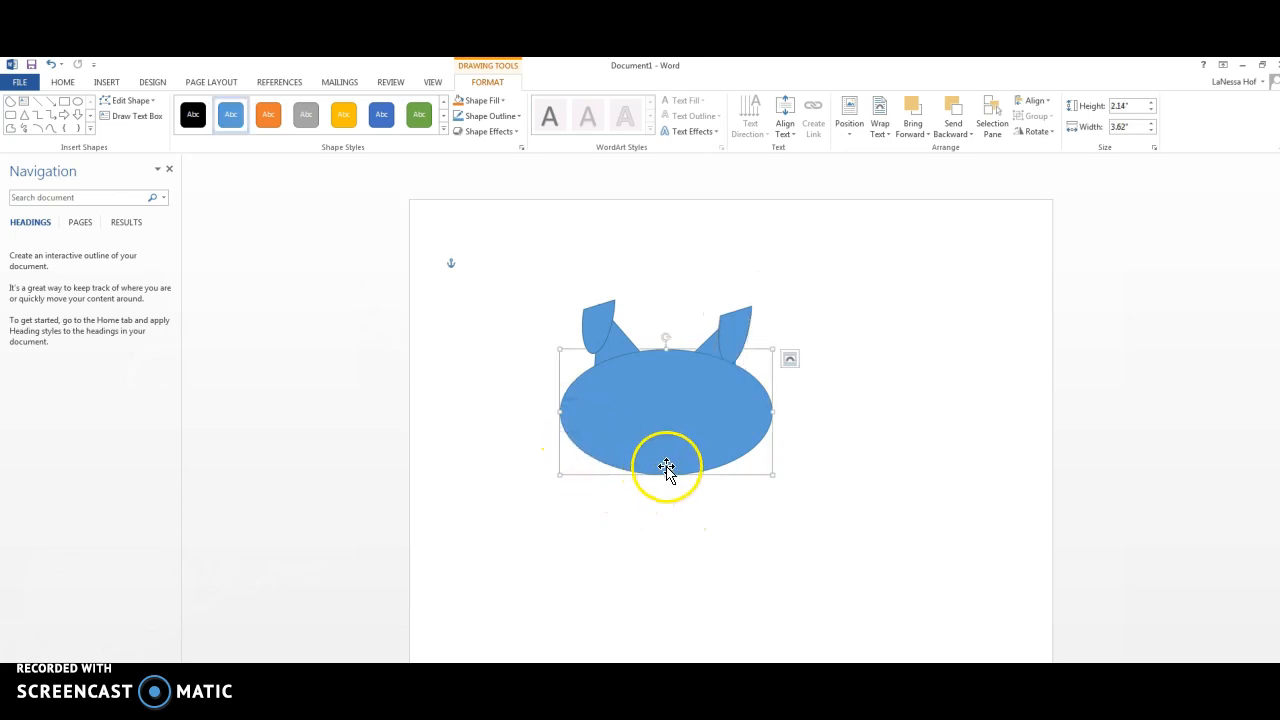
pyautogui.moveTo(664, 476); pyautogui.dragTo(662, 524)
pyautogui.click(857, 421)
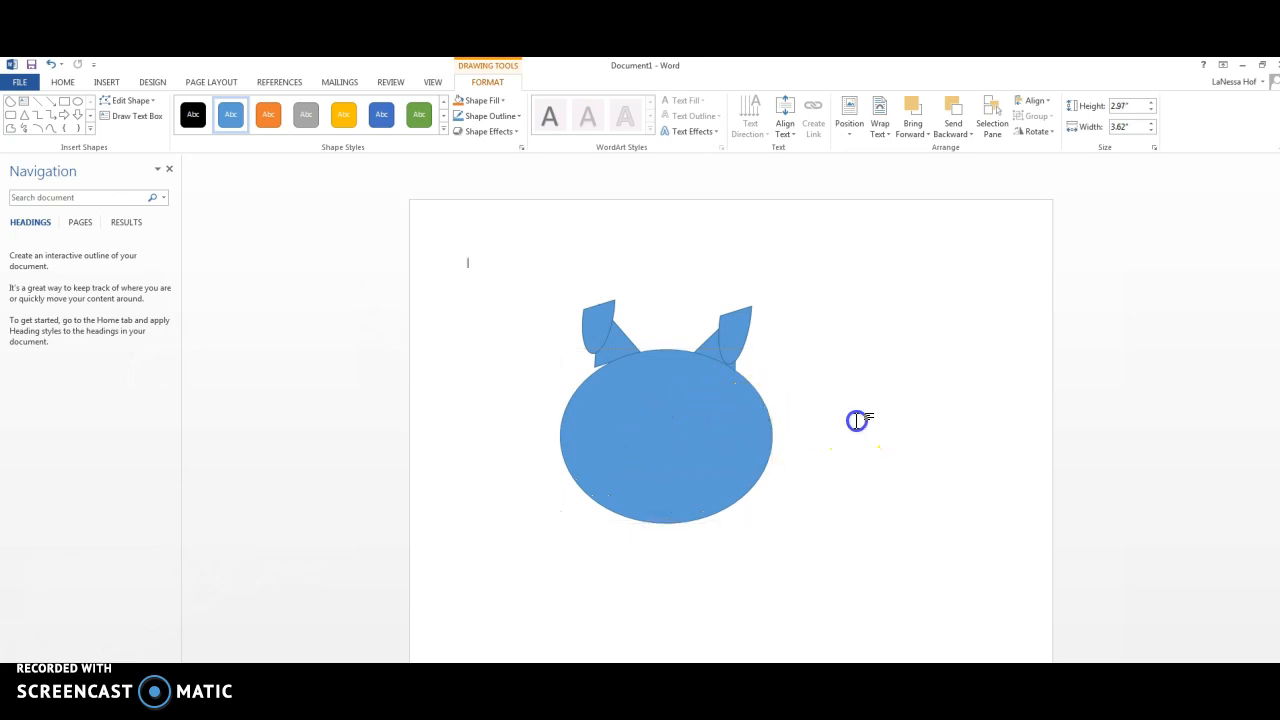
pyautogui.moveTo(657, 437); pyautogui.dragTo(657, 431)
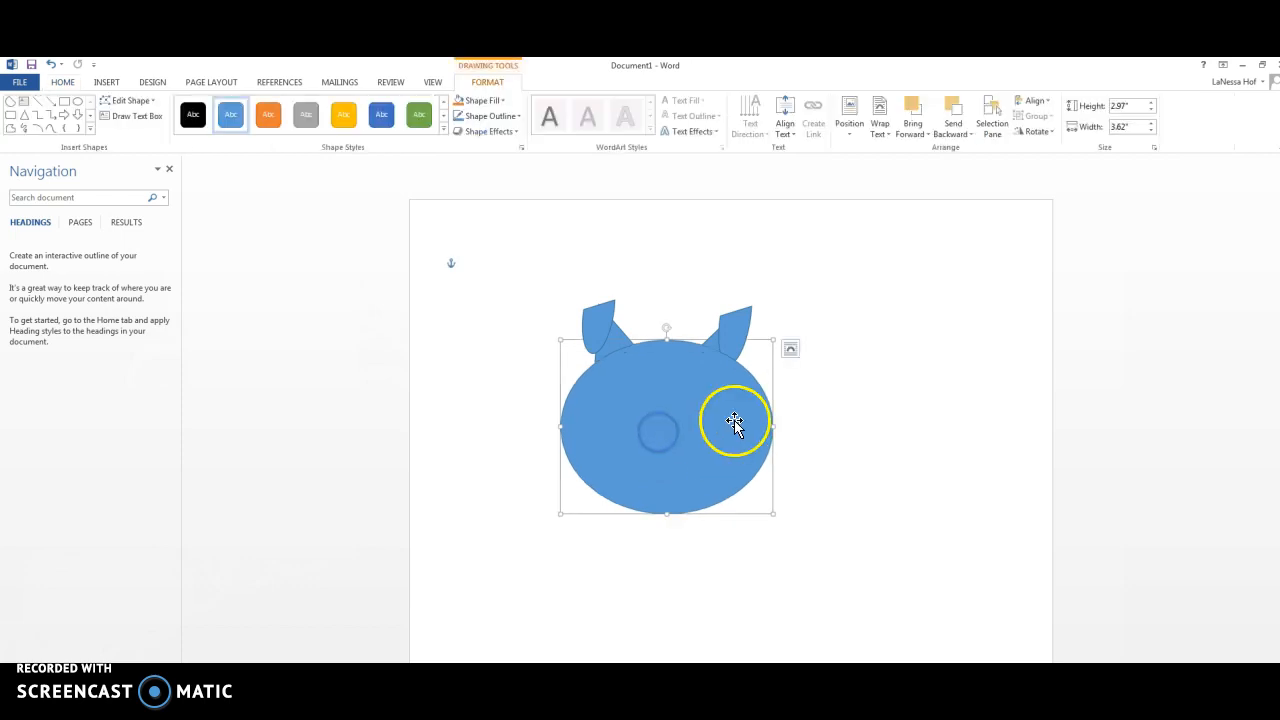
pyautogui.click(832, 374)
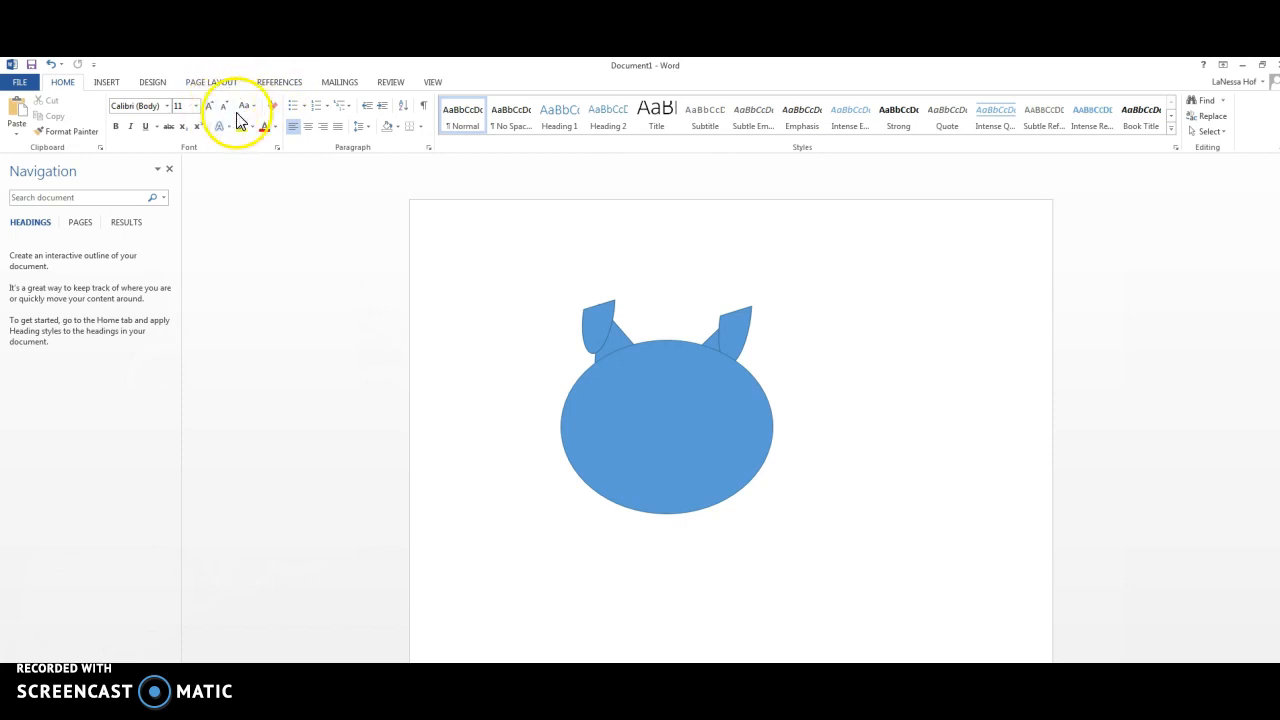
# Fill the oval head with a custom dark brown, RGB 68, 46, 16.
pyautogui.click(646, 402)
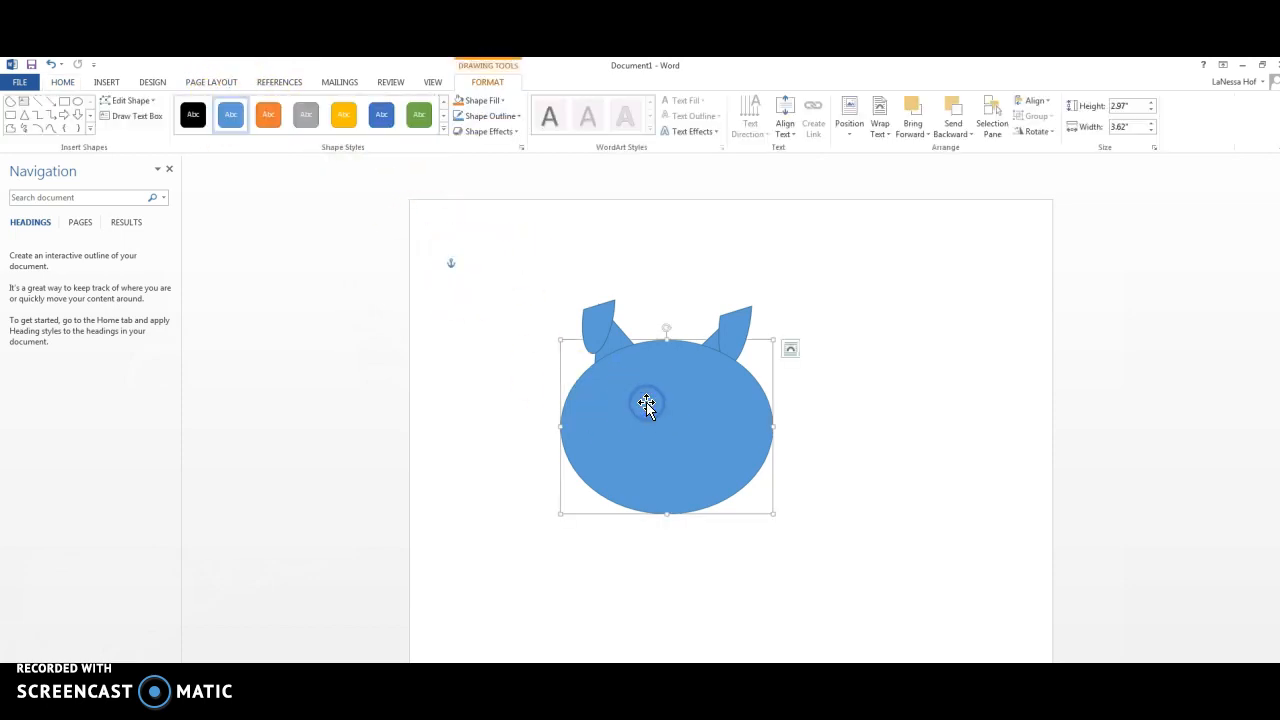
pyautogui.rightClick(646, 402)
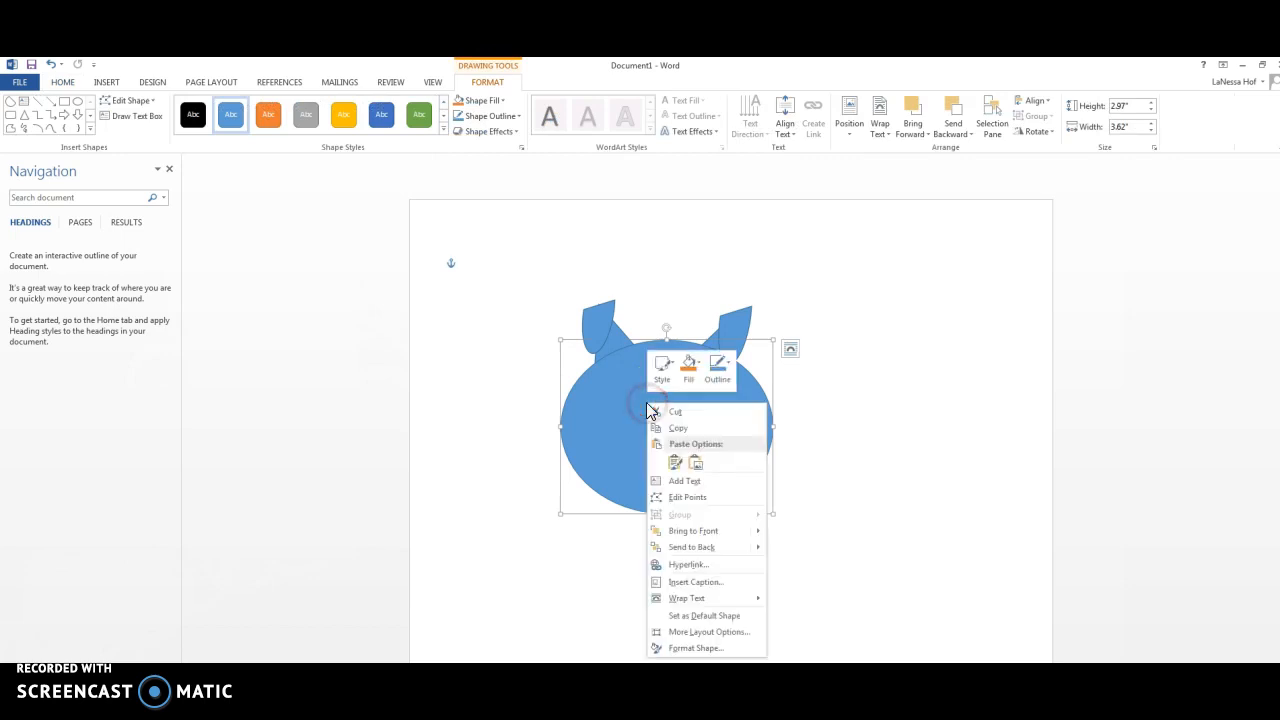
pyautogui.click(689, 370)
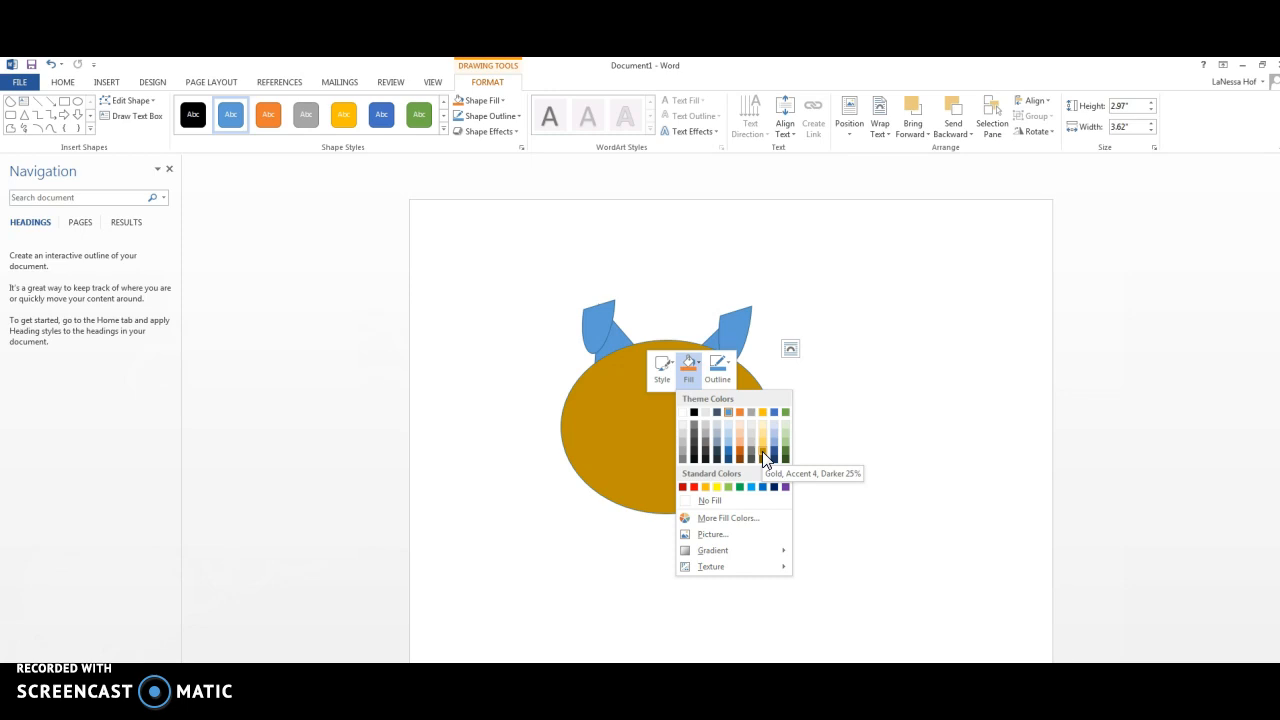
pyautogui.click(727, 518)
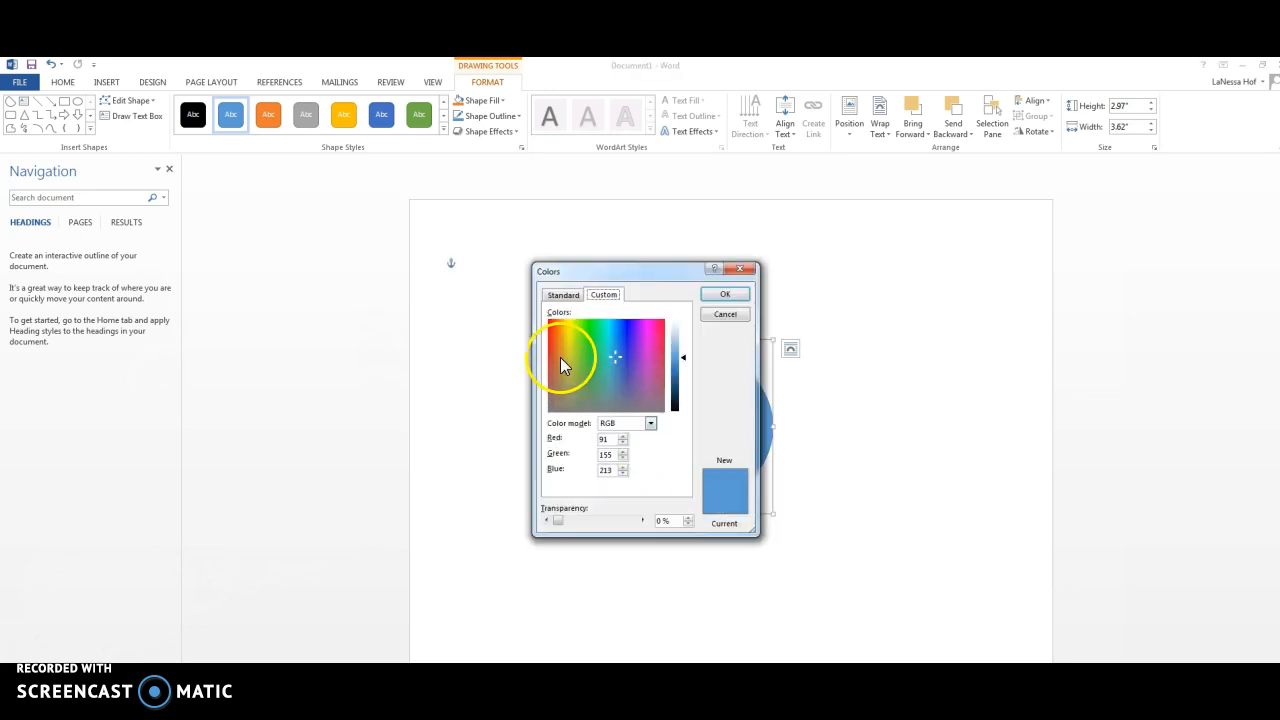
pyautogui.click(557, 345)
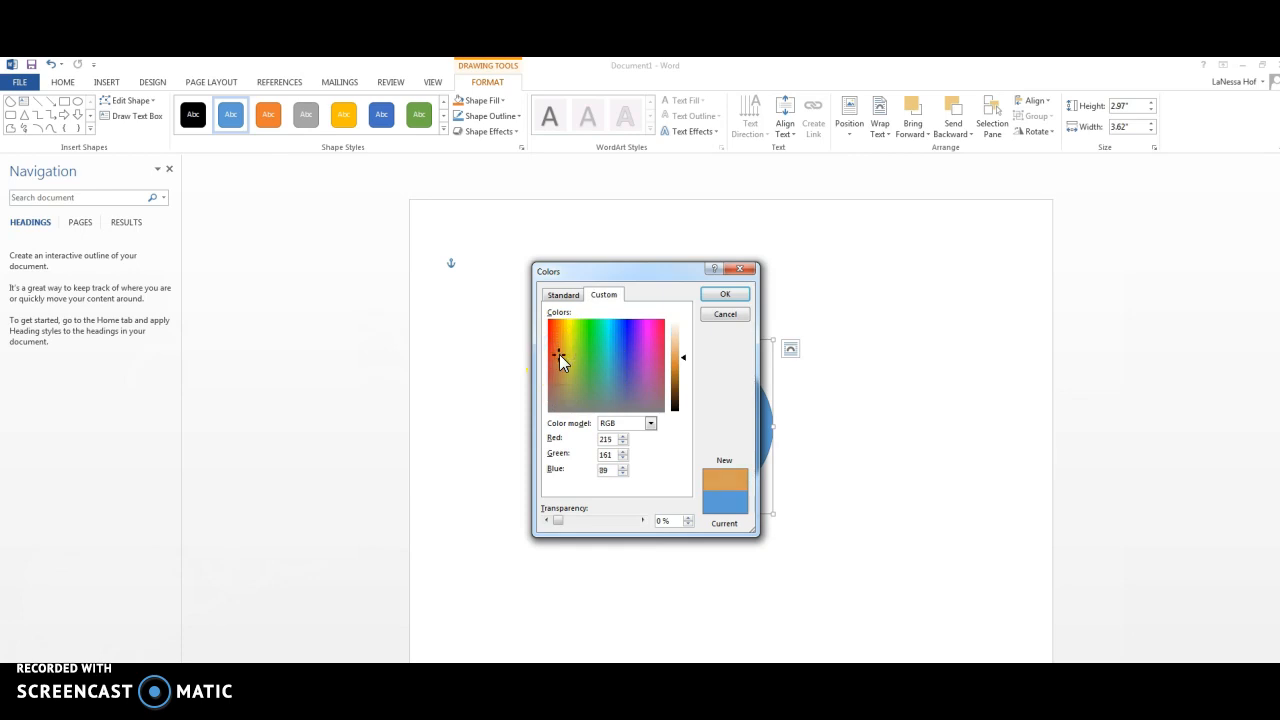
pyautogui.click(674, 398)
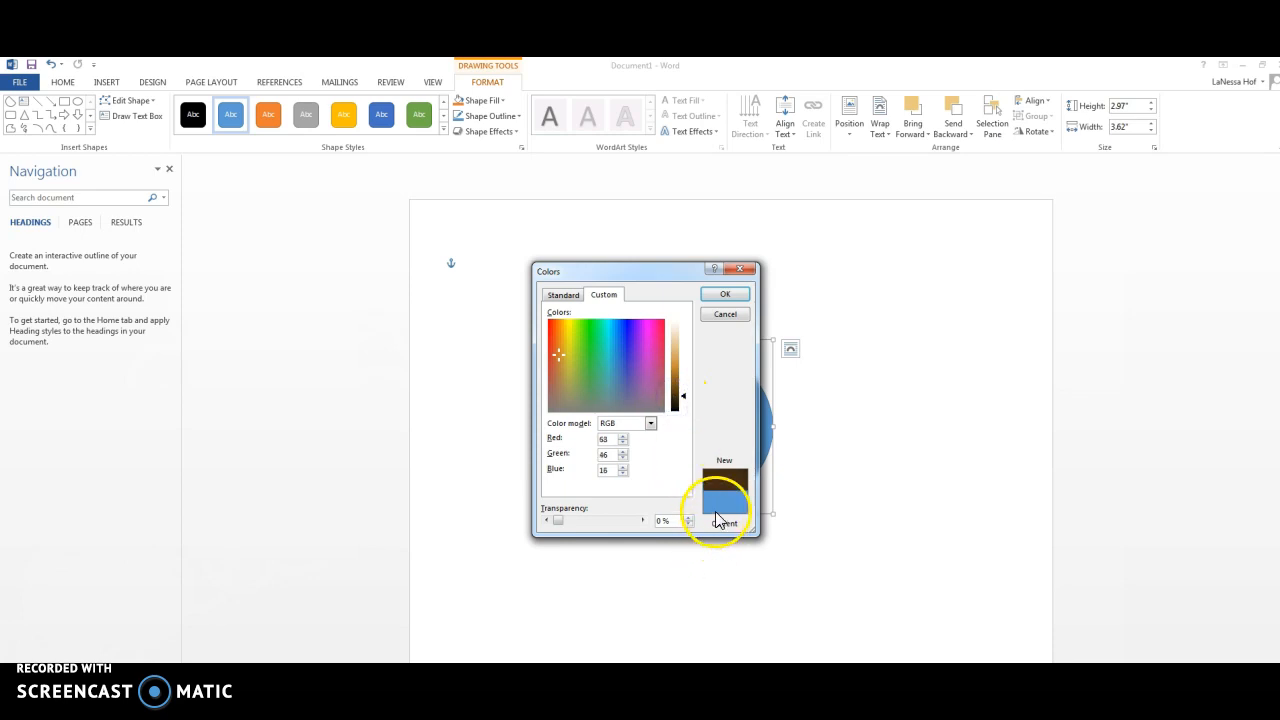
pyautogui.click(715, 294)
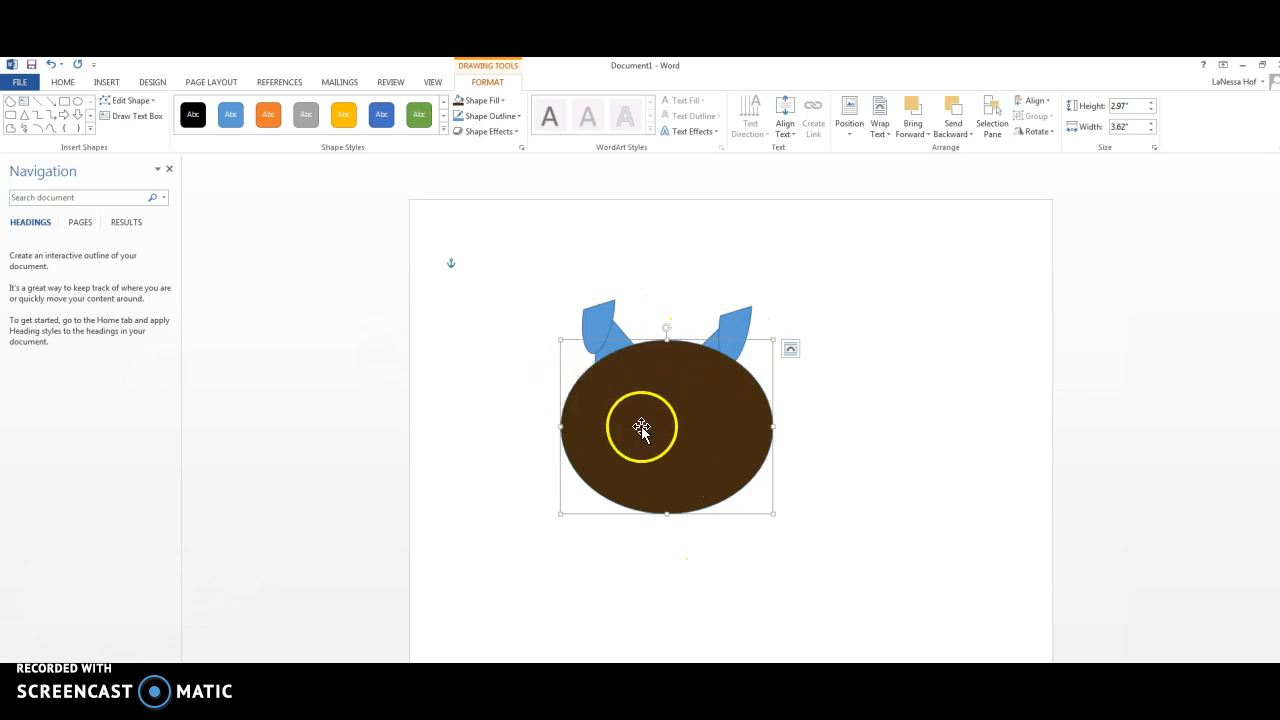
# Fill the right and left chord shapes of the ears with the dark brown already used for the head.
pyautogui.click(731, 325)
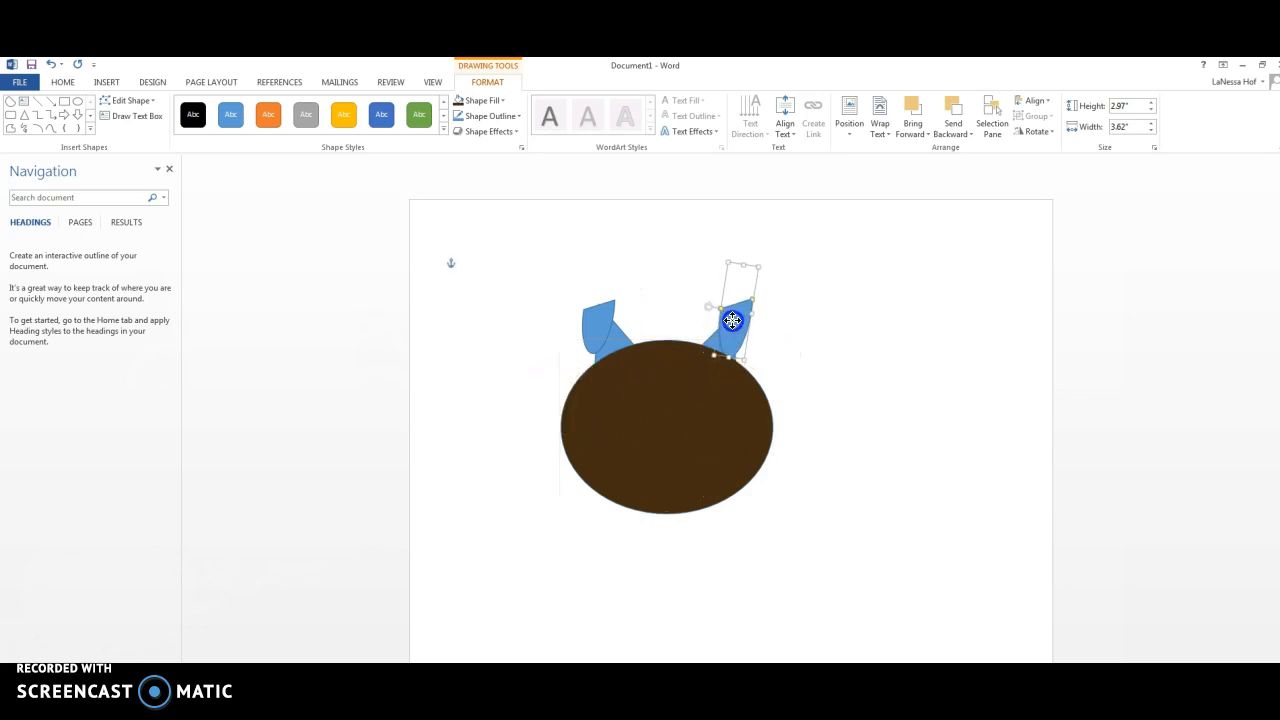
pyautogui.rightClick(734, 329)
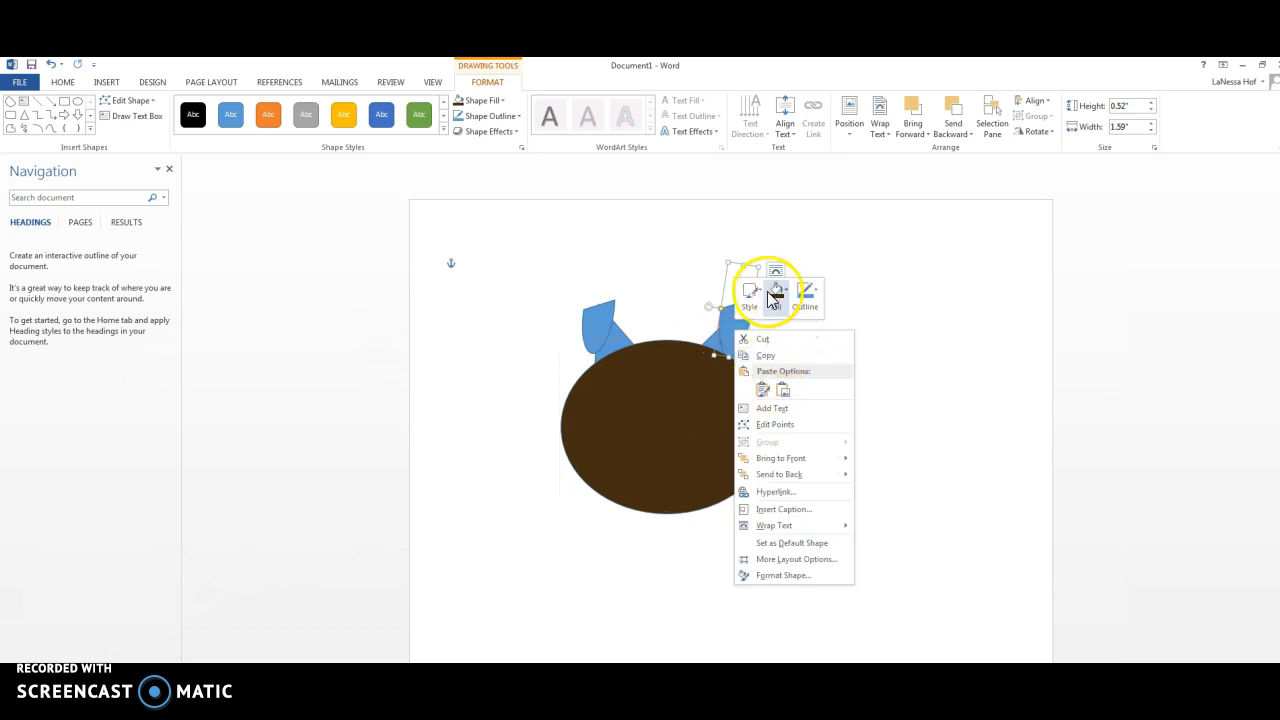
pyautogui.click(773, 293)
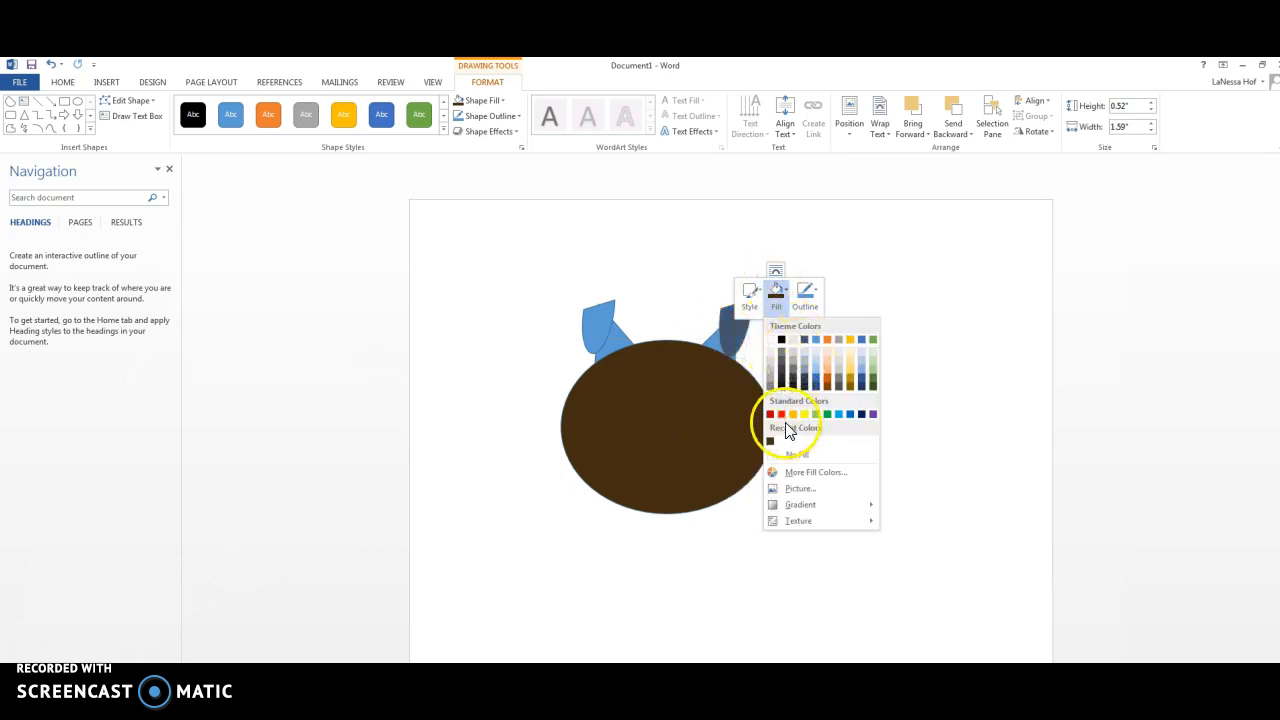
pyautogui.click(772, 443)
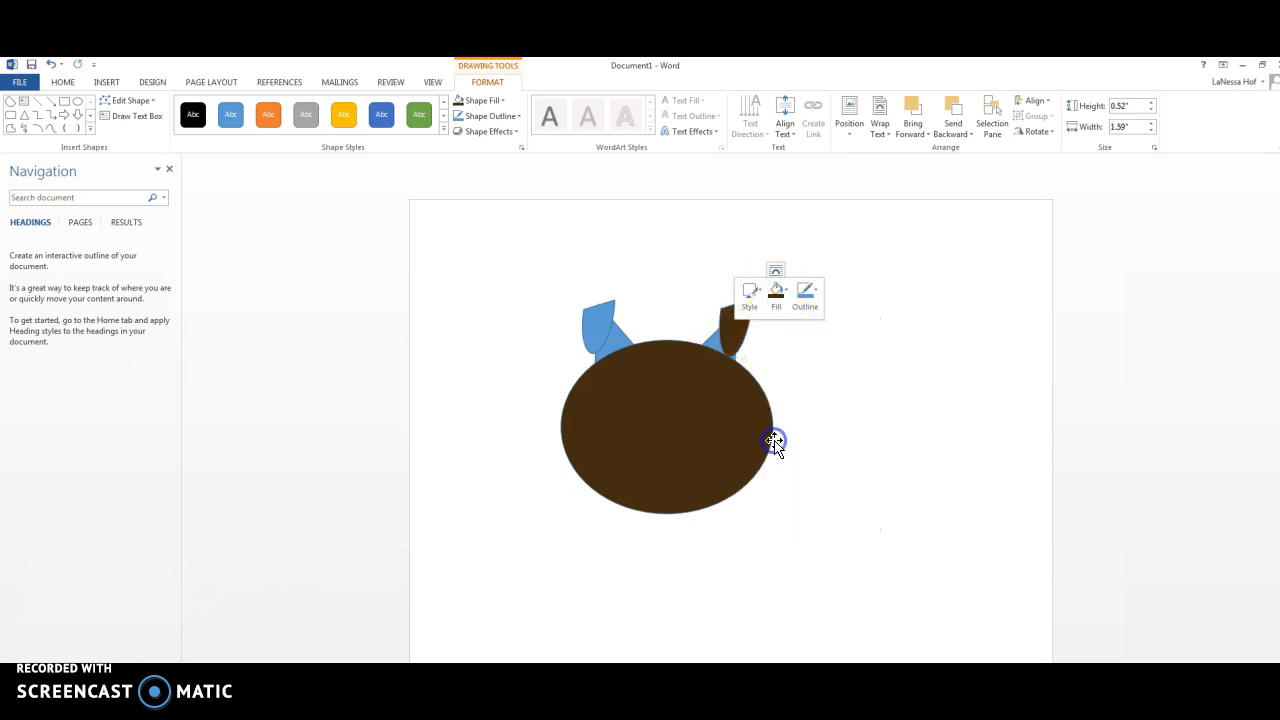
pyautogui.click(595, 323)
pyautogui.rightClick(599, 321)
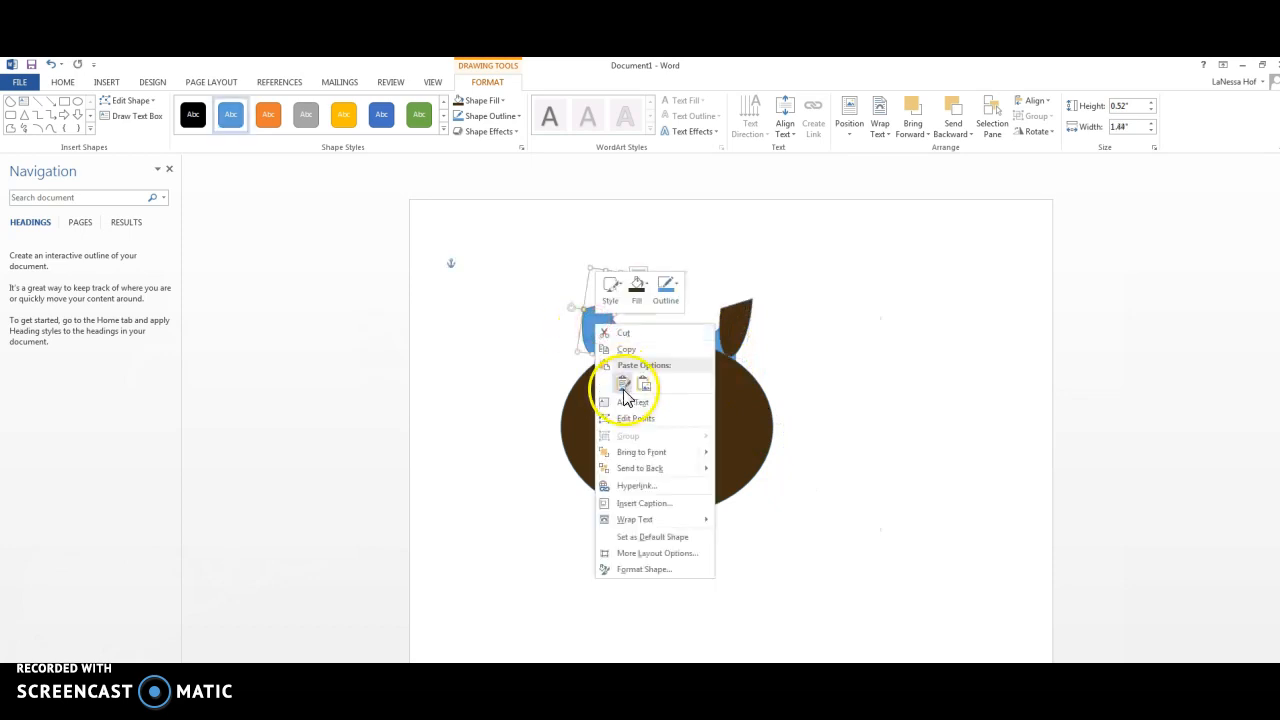
pyautogui.click(638, 288)
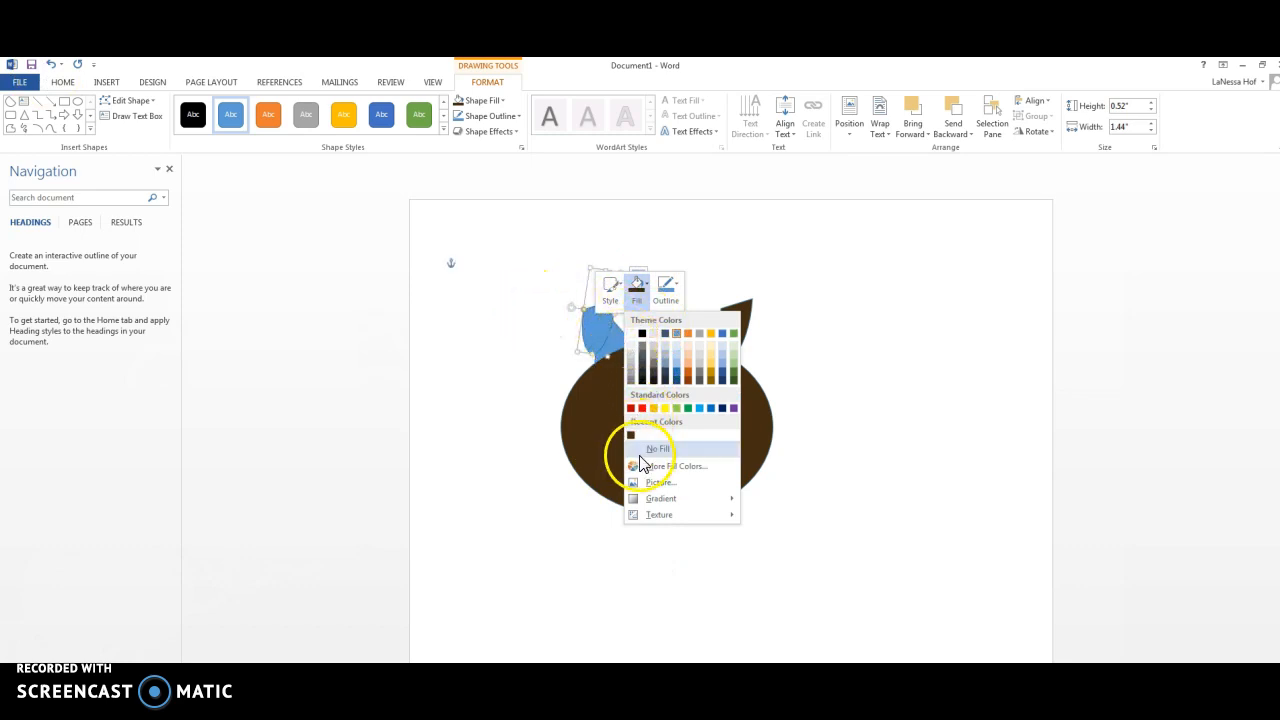
pyautogui.click(631, 434)
pyautogui.click(866, 395)
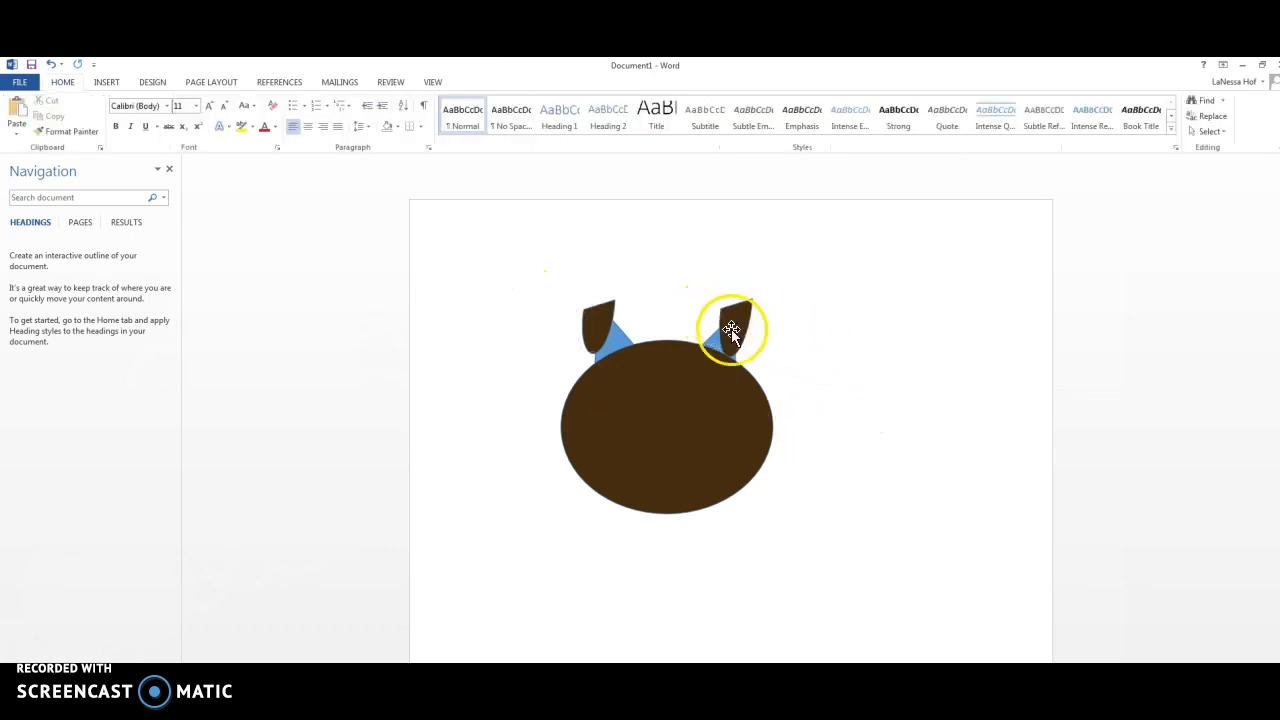
# Fill the left ear triangle with white and remove the fill from the right ear triangle.
pyautogui.rightClick(619, 339)
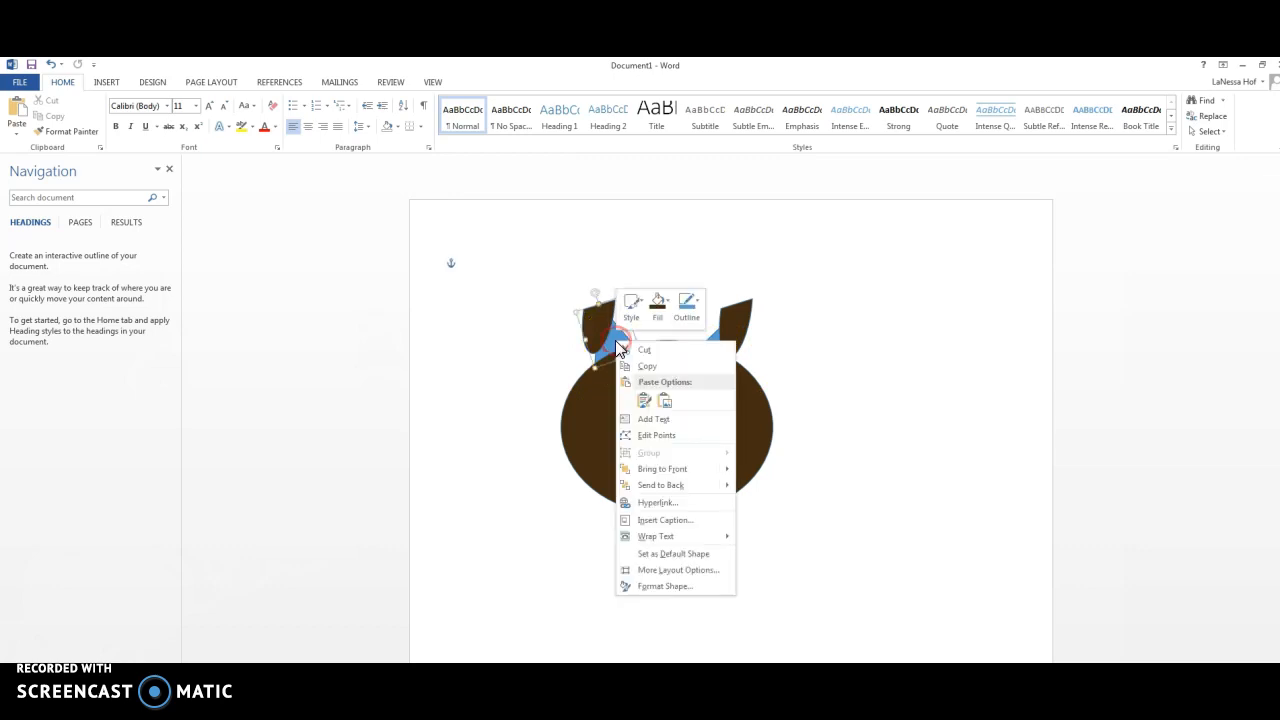
pyautogui.click(656, 302)
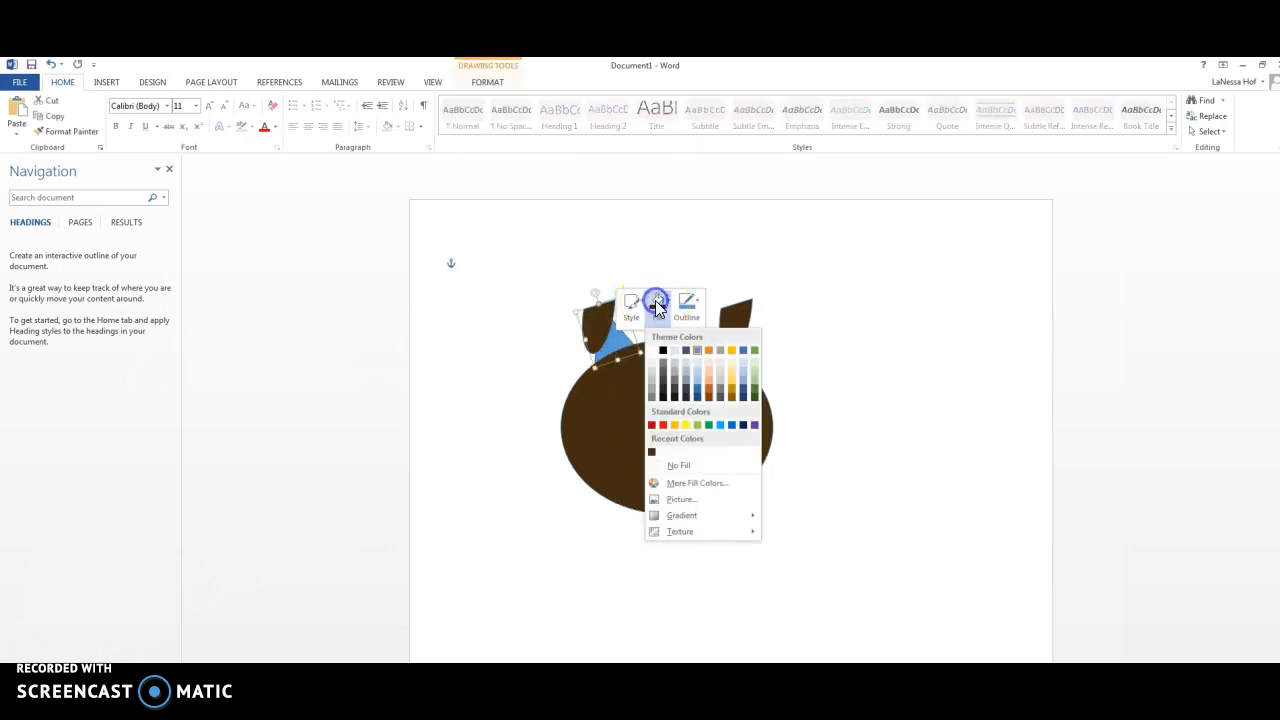
pyautogui.click(660, 360)
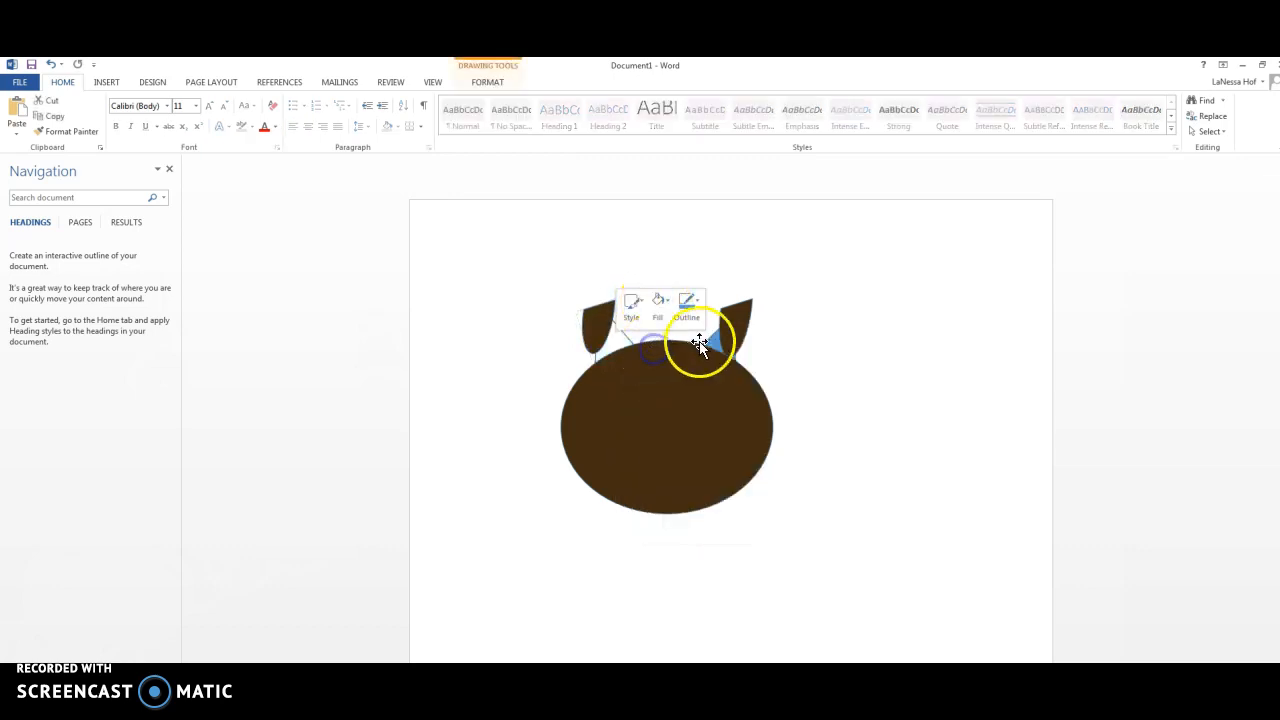
pyautogui.click(715, 341)
pyautogui.rightClick(715, 344)
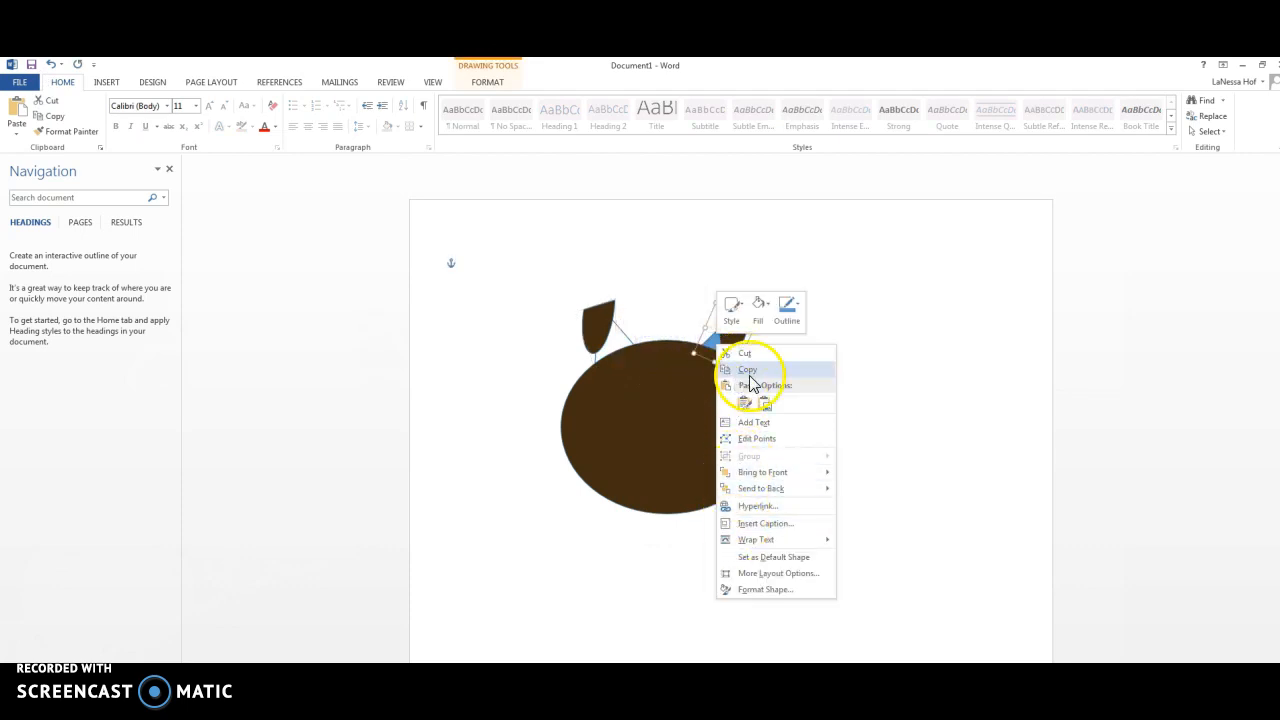
pyautogui.click(757, 316)
pyautogui.click(761, 310)
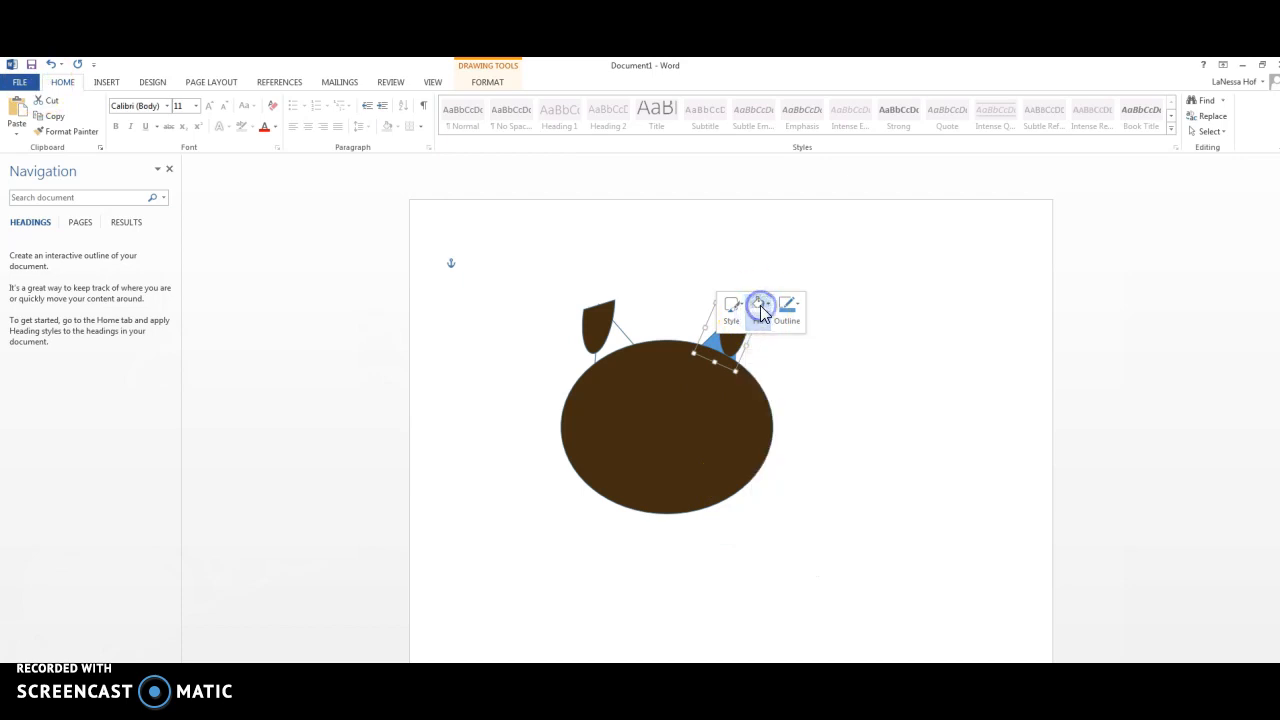
pyautogui.click(760, 312)
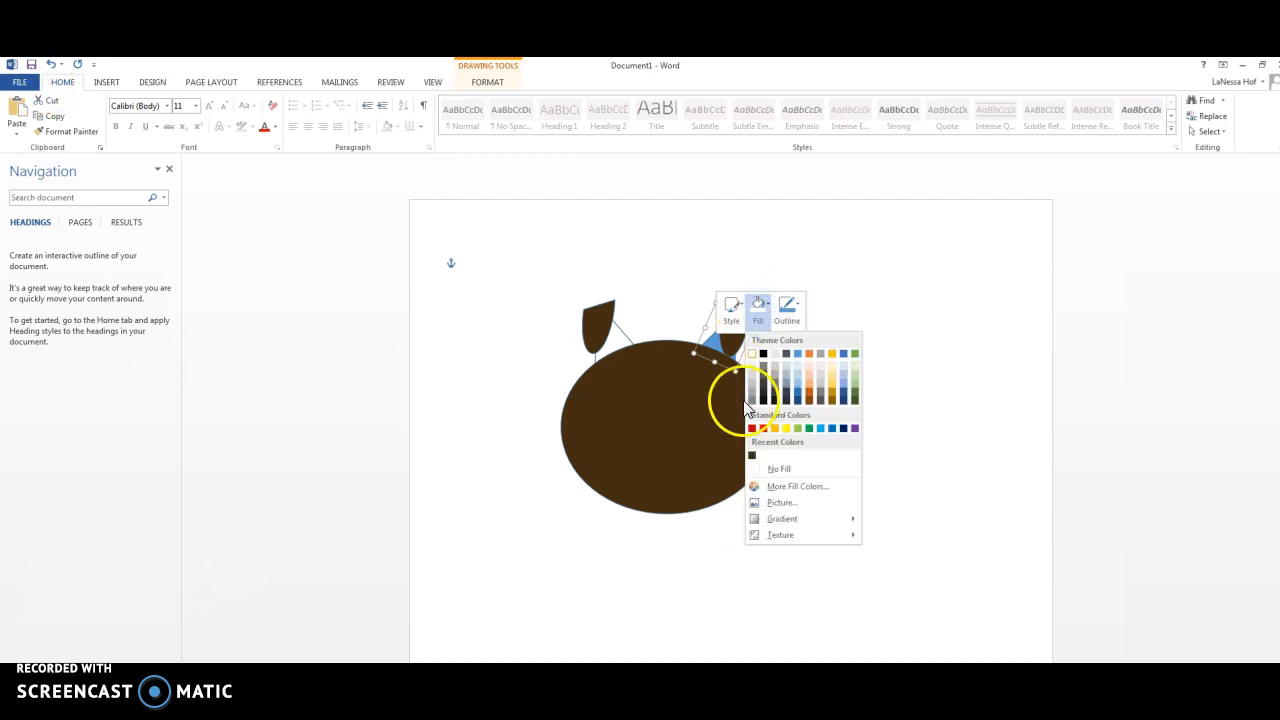
pyautogui.click(760, 470)
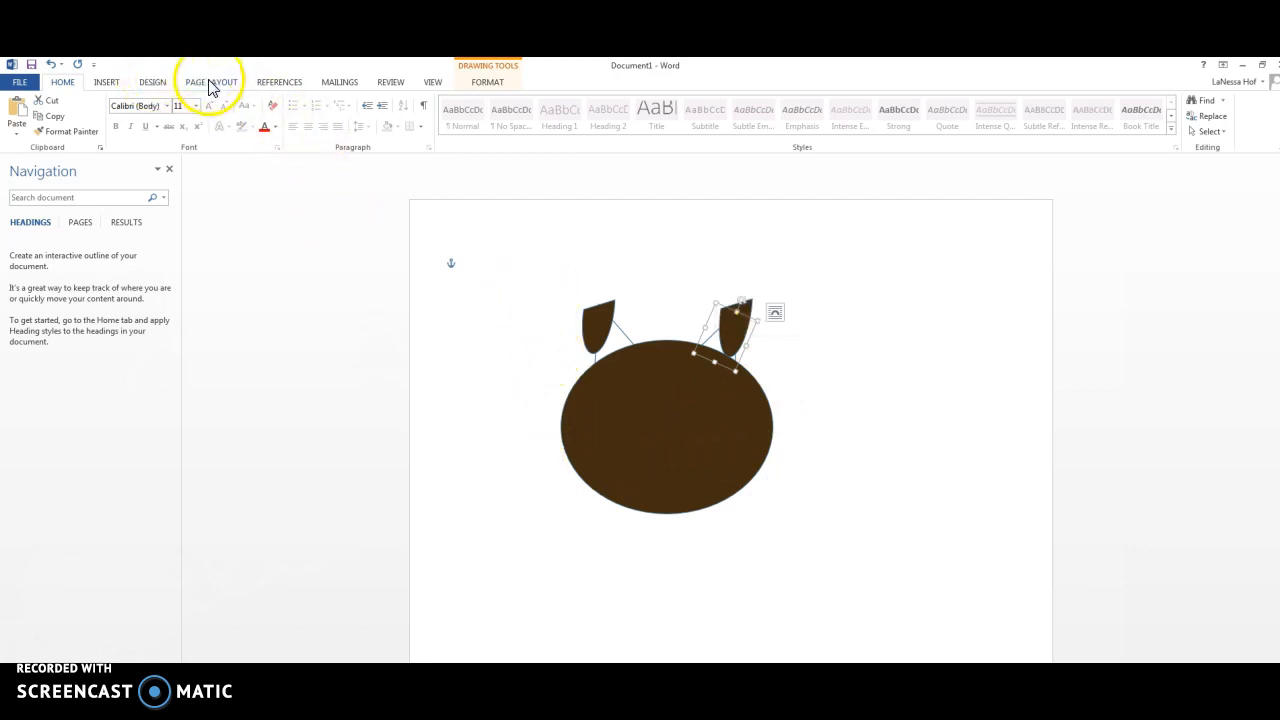
# Draw an oval eye about 0.64" high and 0.51" wide on the upper left of the head.
pyautogui.click(106, 83)
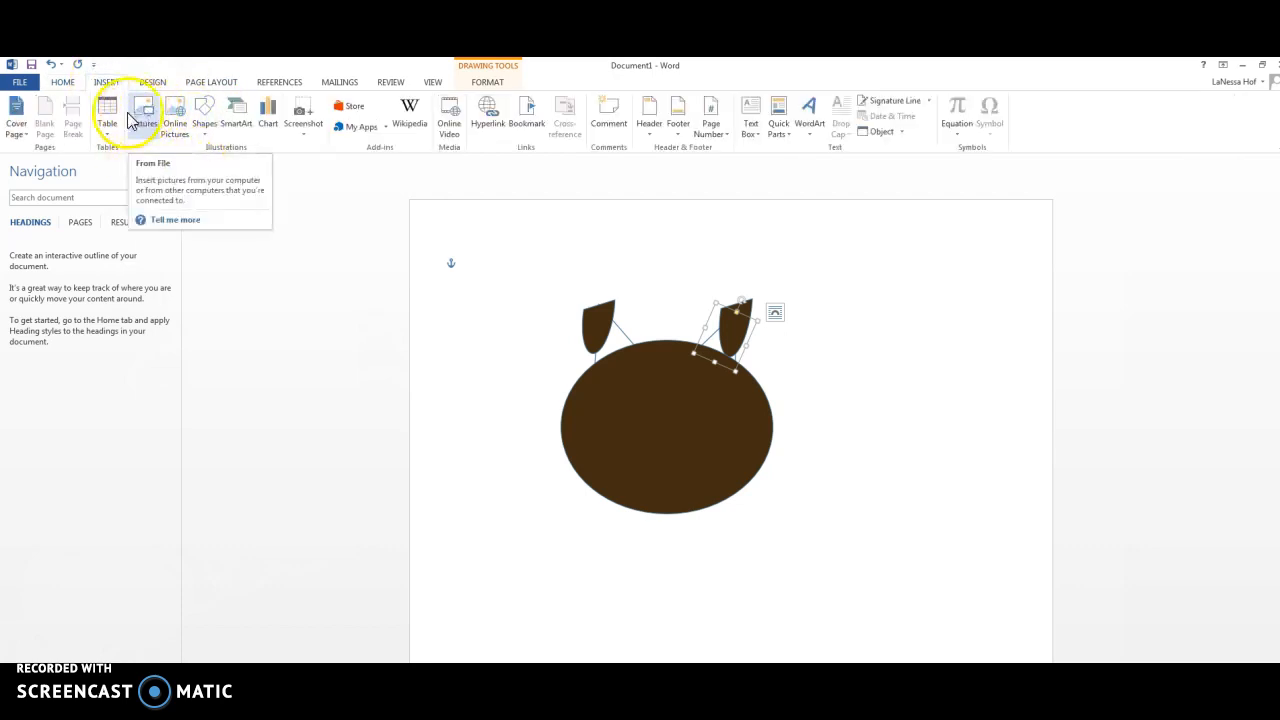
pyautogui.click(205, 118)
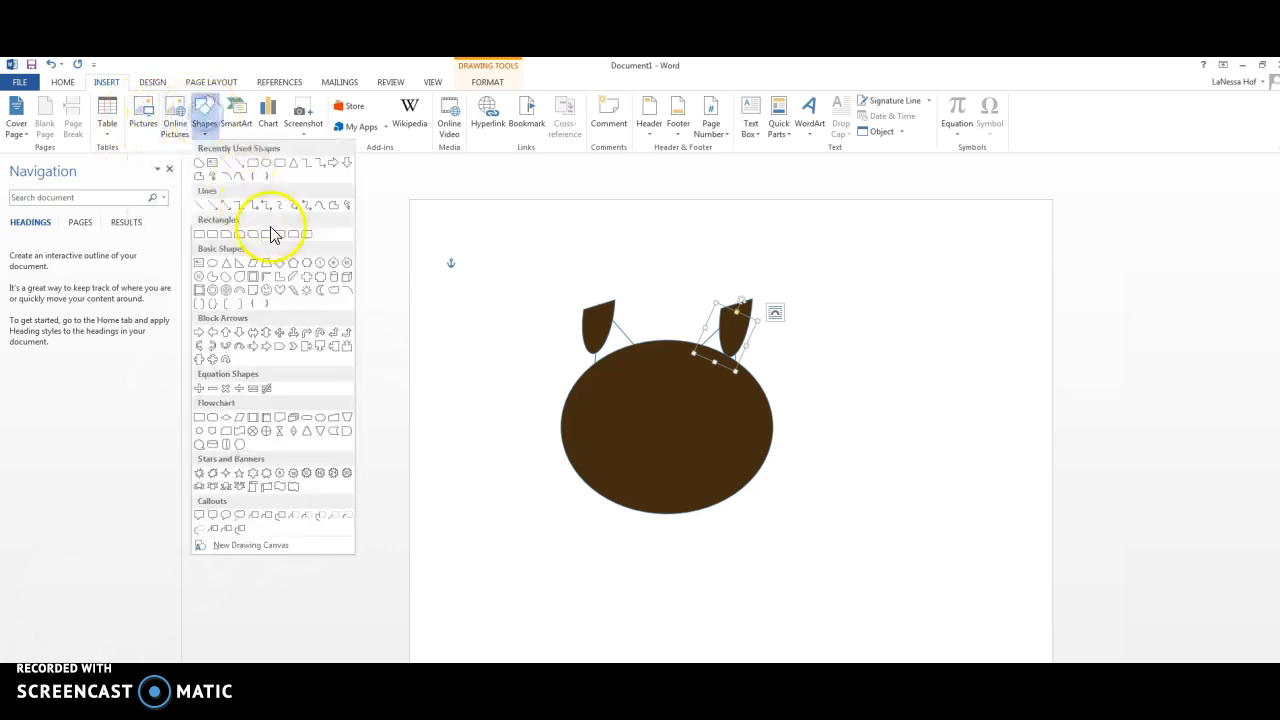
pyautogui.click(265, 163)
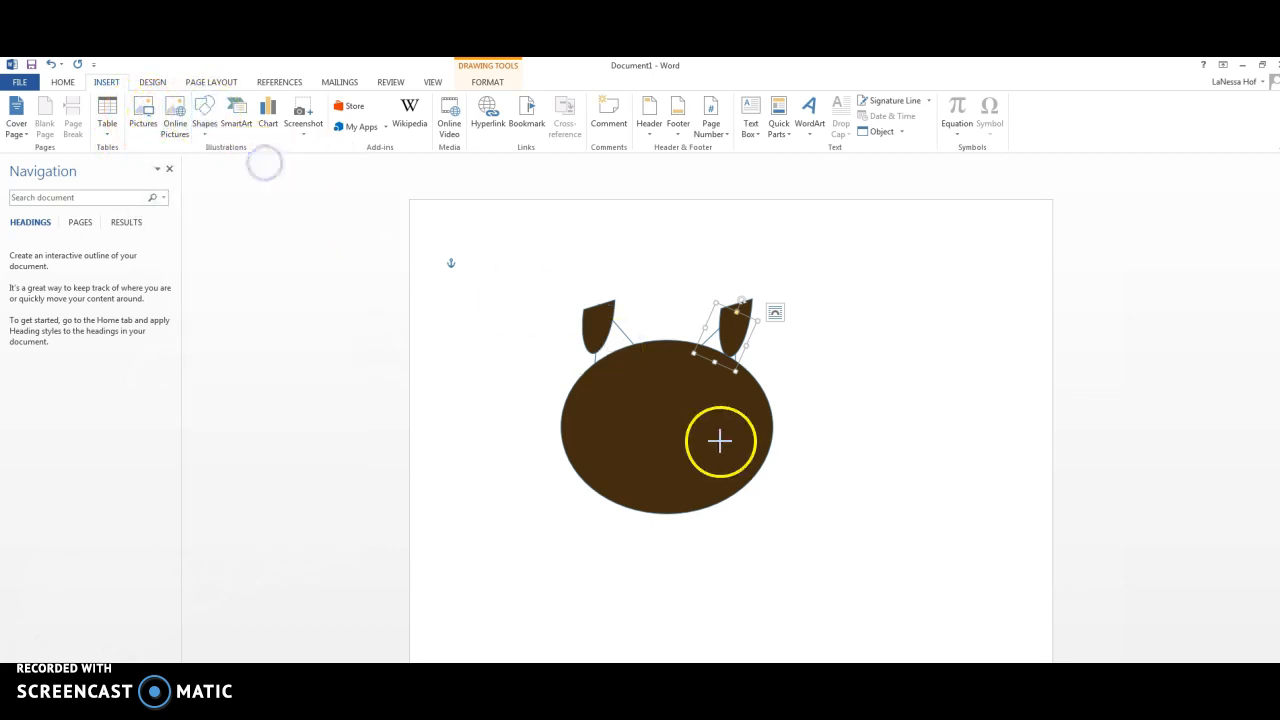
pyautogui.moveTo(594, 421); pyautogui.dragTo(625, 404)
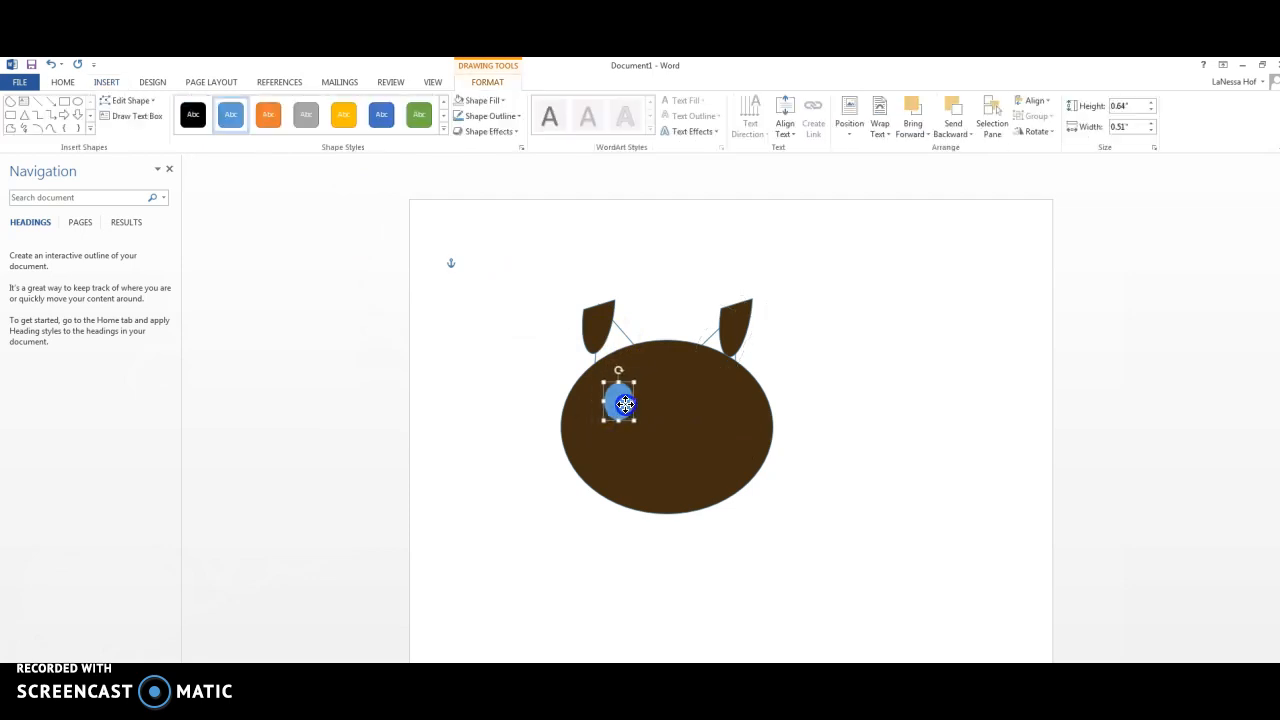
# Fill the left eye oval with white.
pyautogui.rightClick(628, 408)
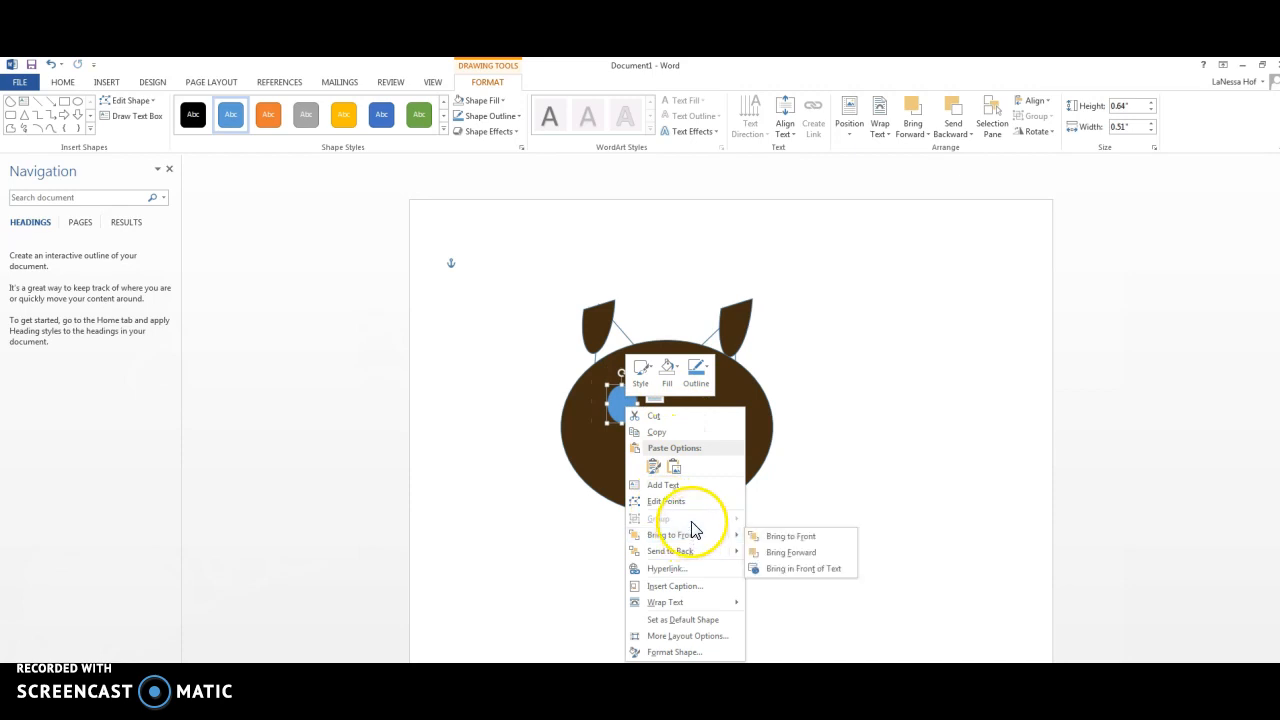
pyautogui.click(667, 380)
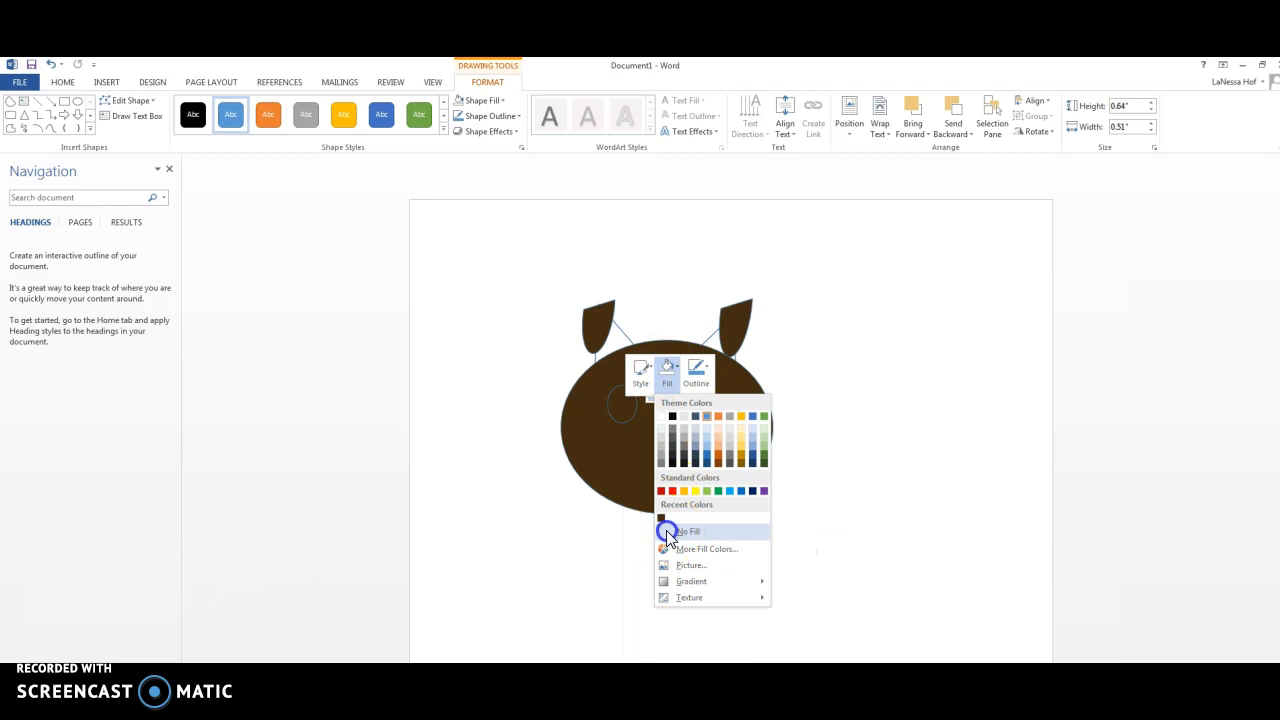
pyautogui.click(668, 535)
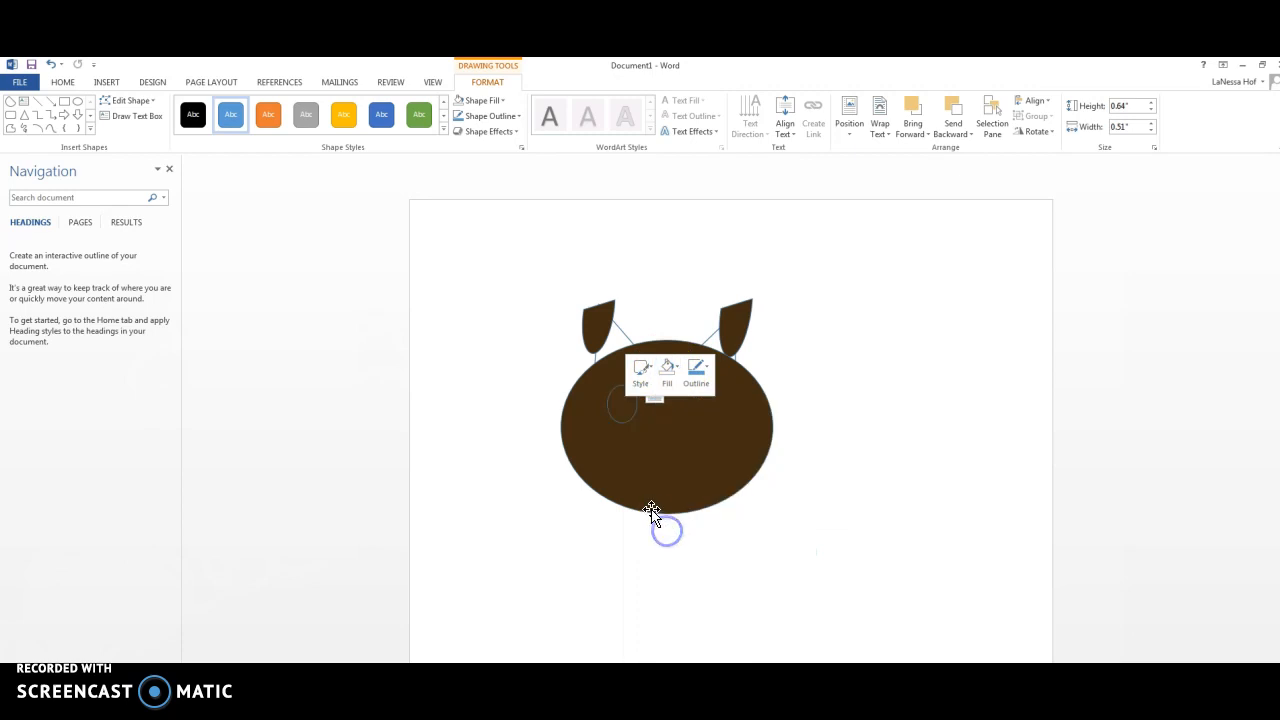
pyautogui.click(670, 367)
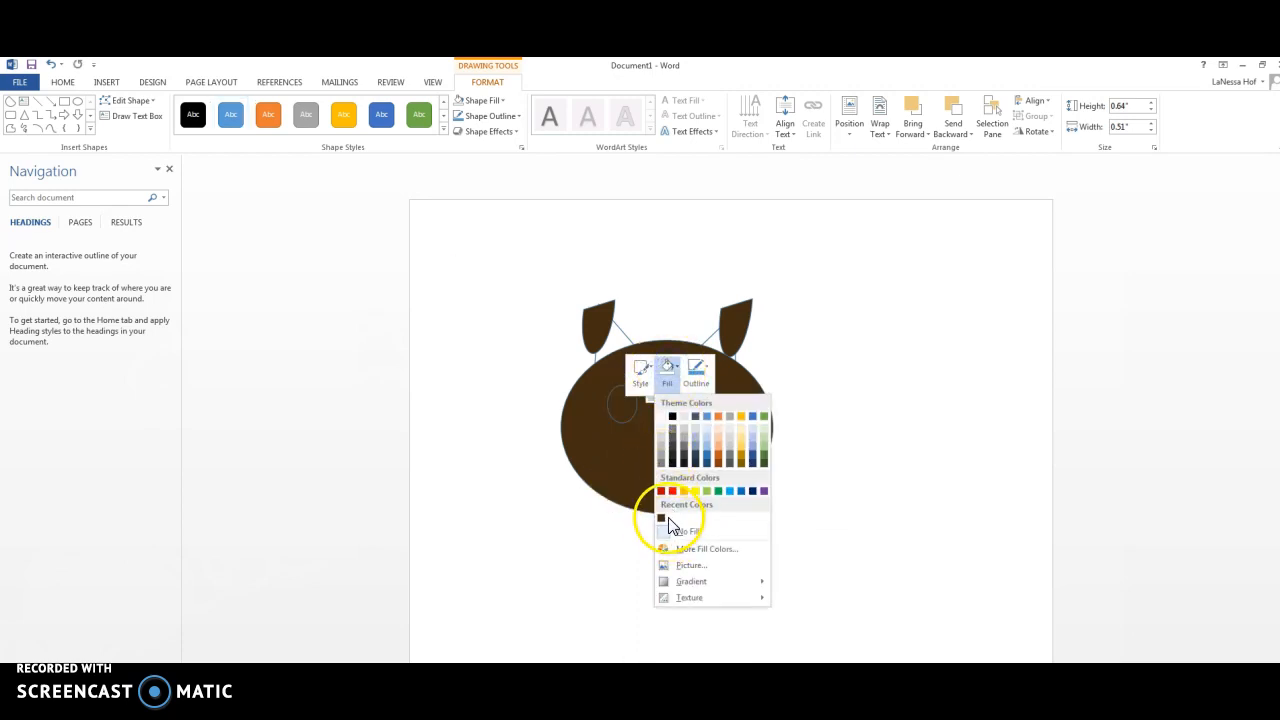
pyautogui.click(662, 416)
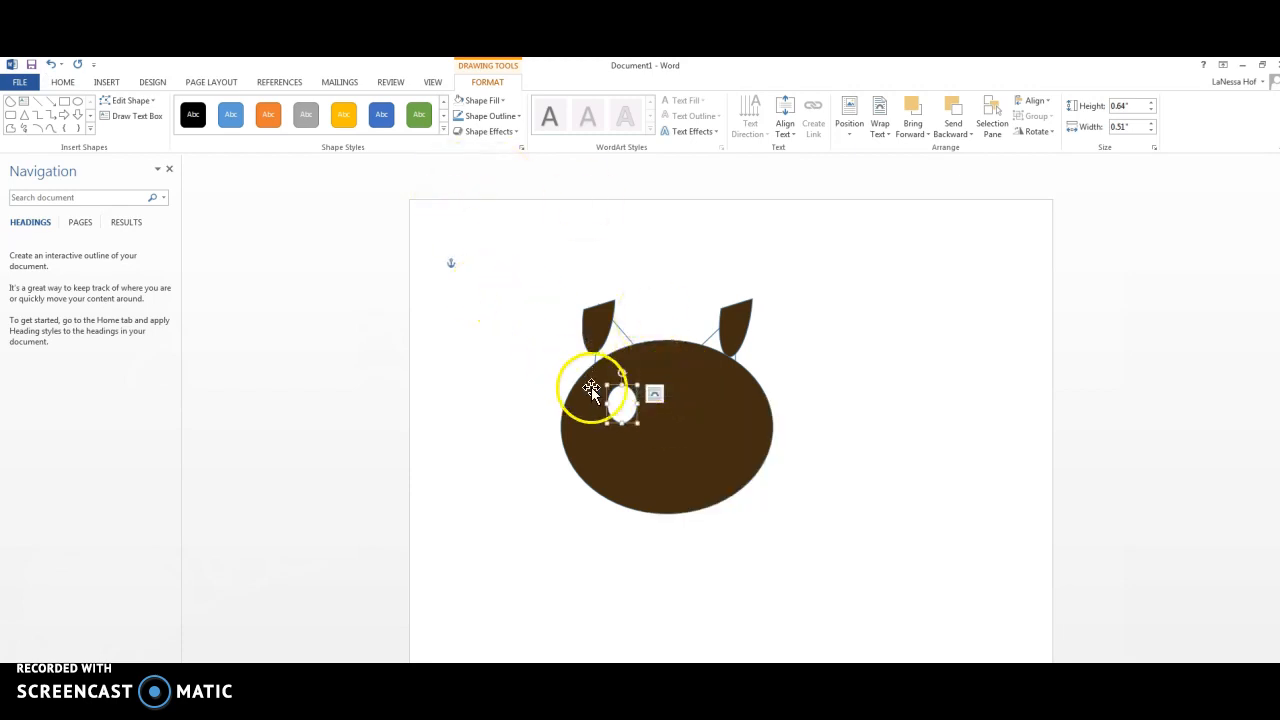
# Copy the white eye and place a pasted duplicate on the right side of the head, reduced to about 0.45" high.
pyautogui.rightClick(628, 400)
pyautogui.click(663, 427)
pyautogui.rightClick(707, 406)
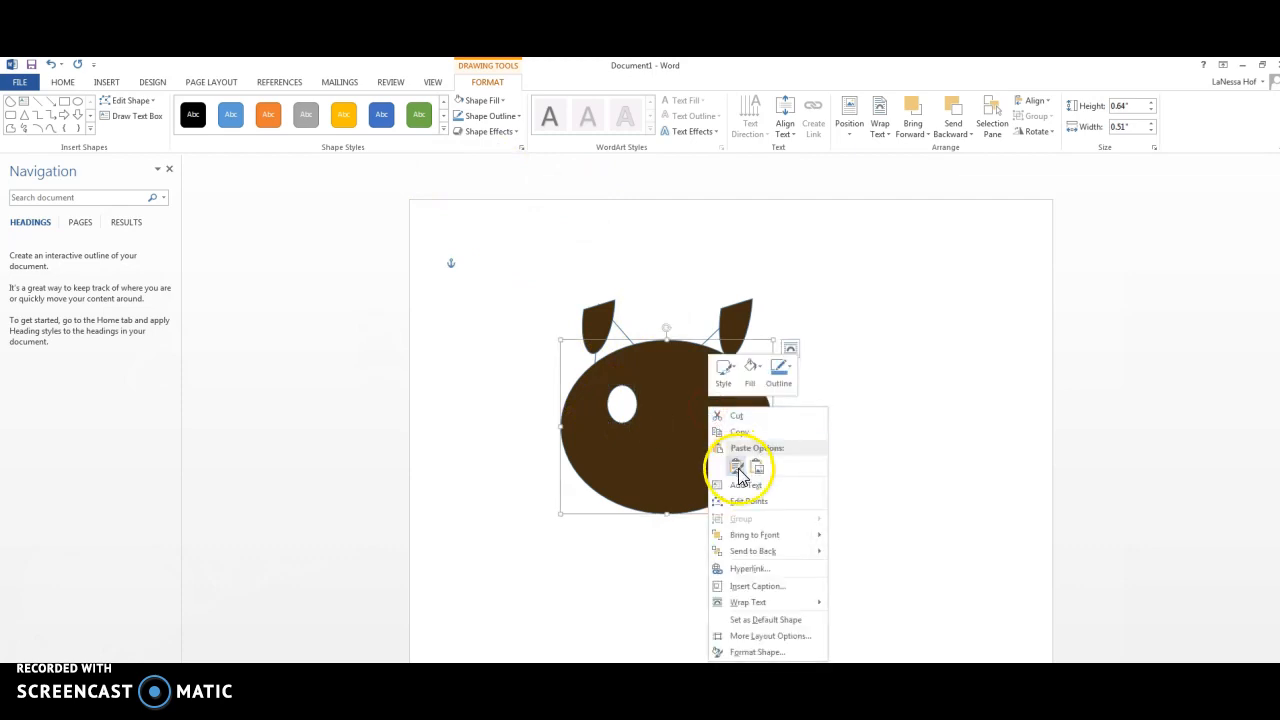
pyautogui.click(737, 466)
pyautogui.moveTo(566, 363); pyautogui.dragTo(708, 412)
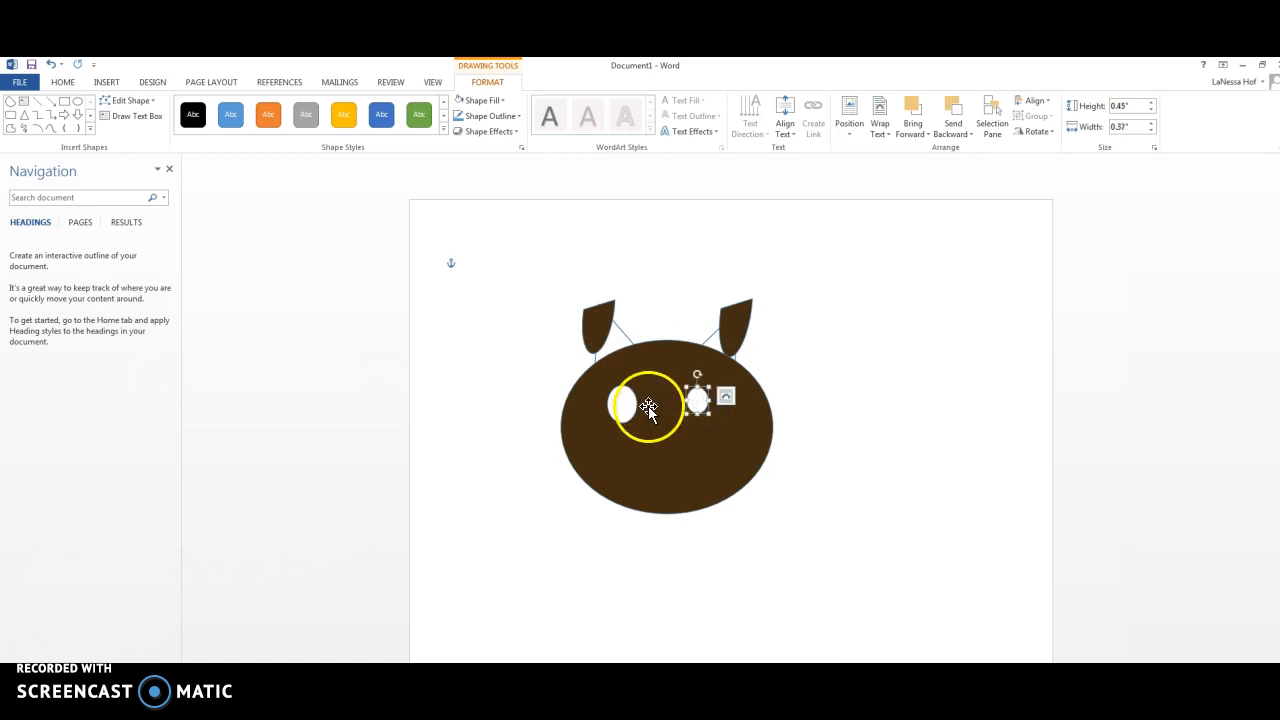
# Enlarge the left eye to about 0.92" high by 0.79" wide and draw an oval pupil about 0.31" by 0.24" inside it.
pyautogui.moveTo(622, 415); pyautogui.dragTo(622, 381)
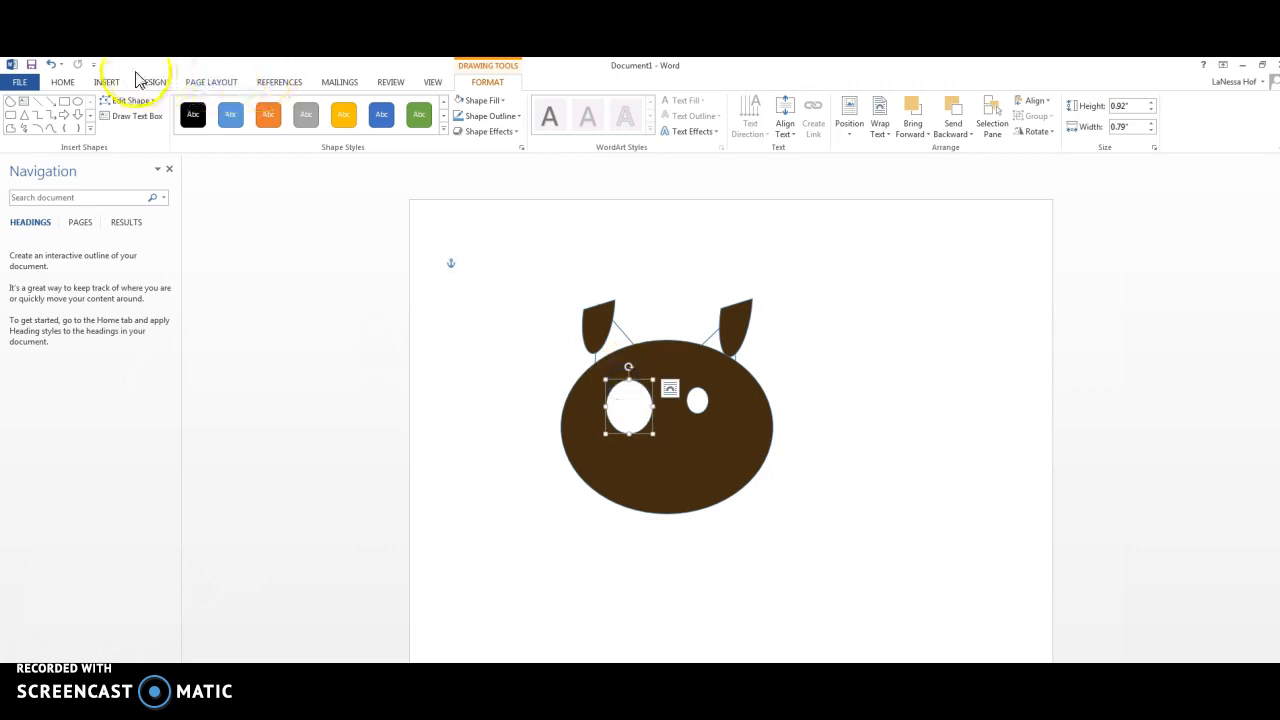
pyautogui.click(75, 104)
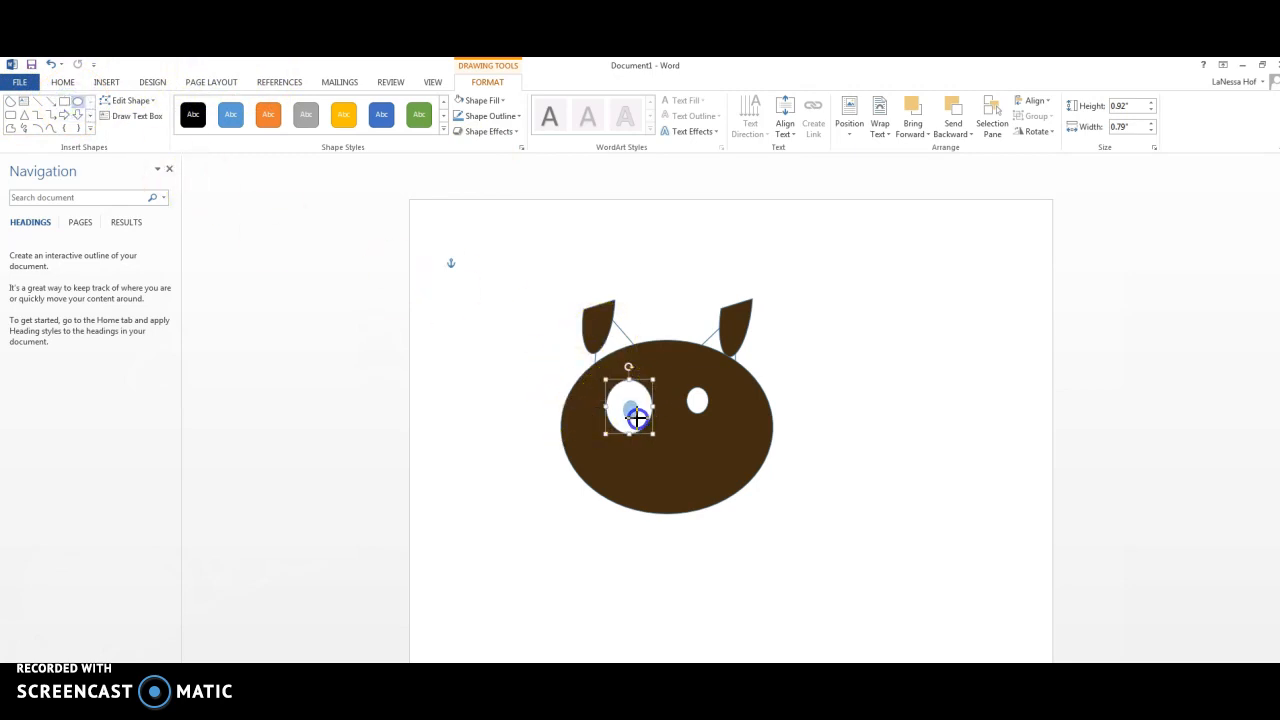
# Fill the left eye's pupil with black.
pyautogui.rightClick(631, 416)
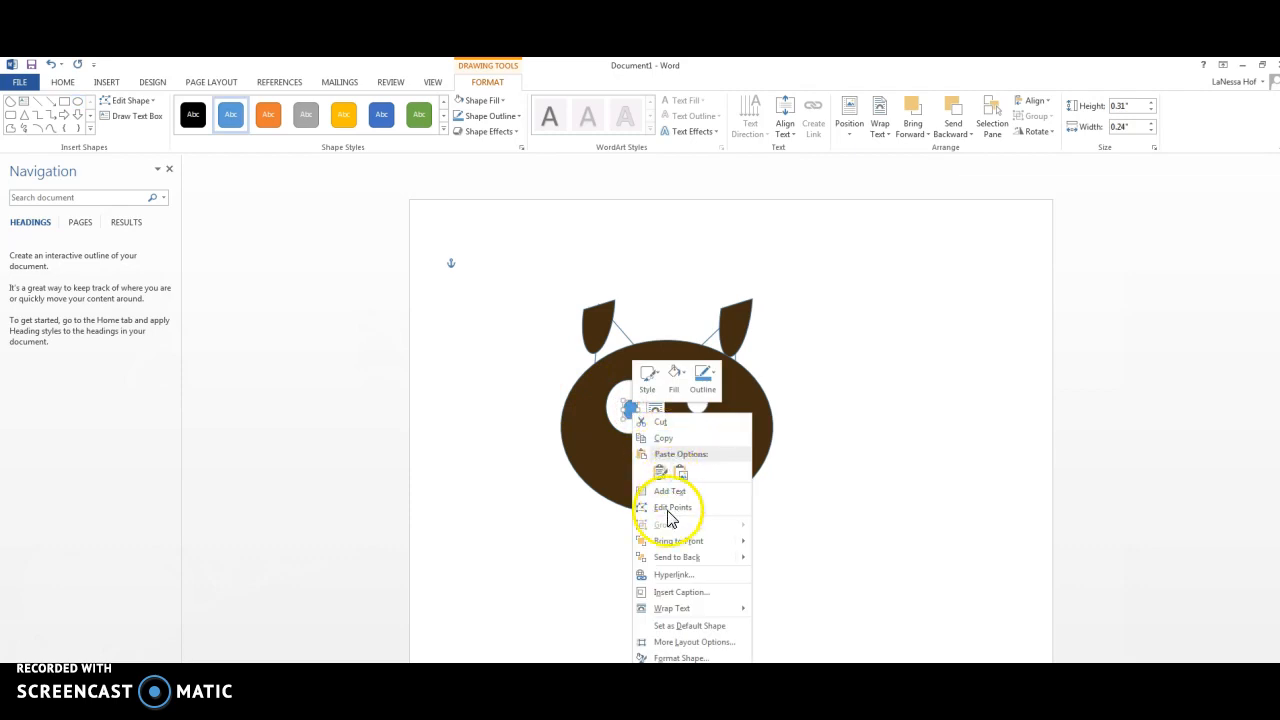
pyautogui.press('Escape')
pyautogui.click(678, 376)
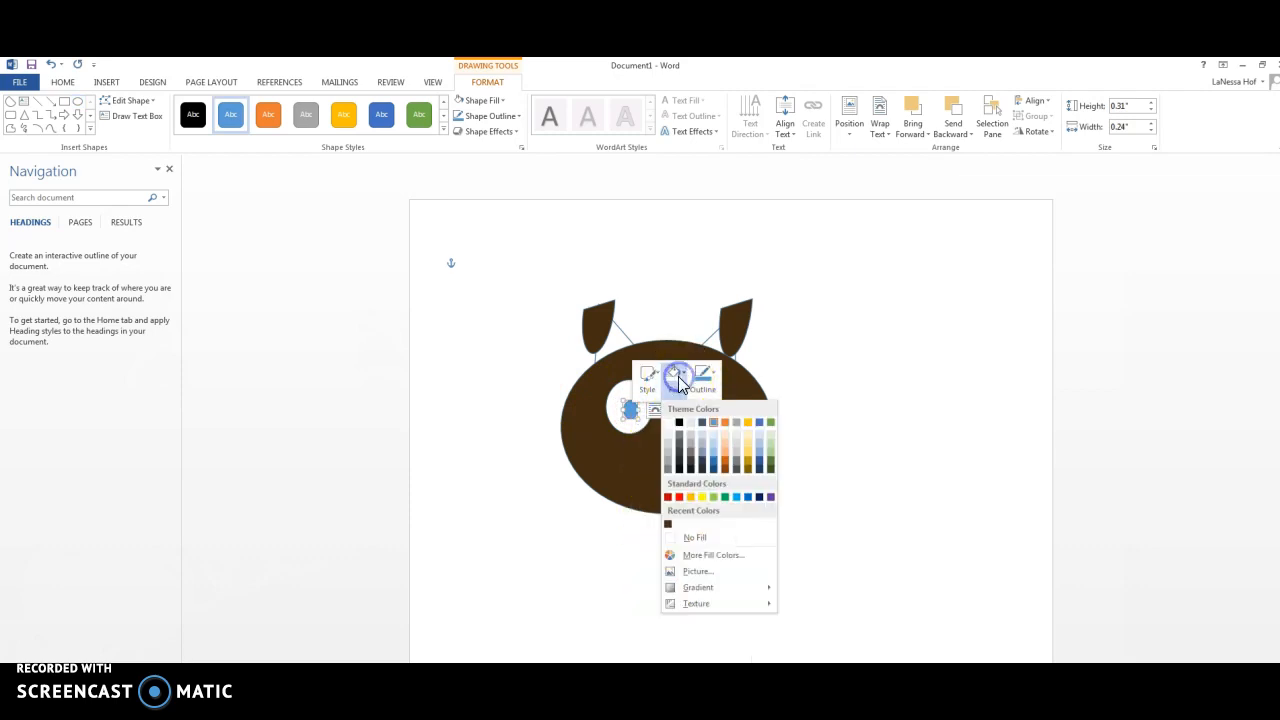
pyautogui.click(679, 422)
pyautogui.click(624, 409)
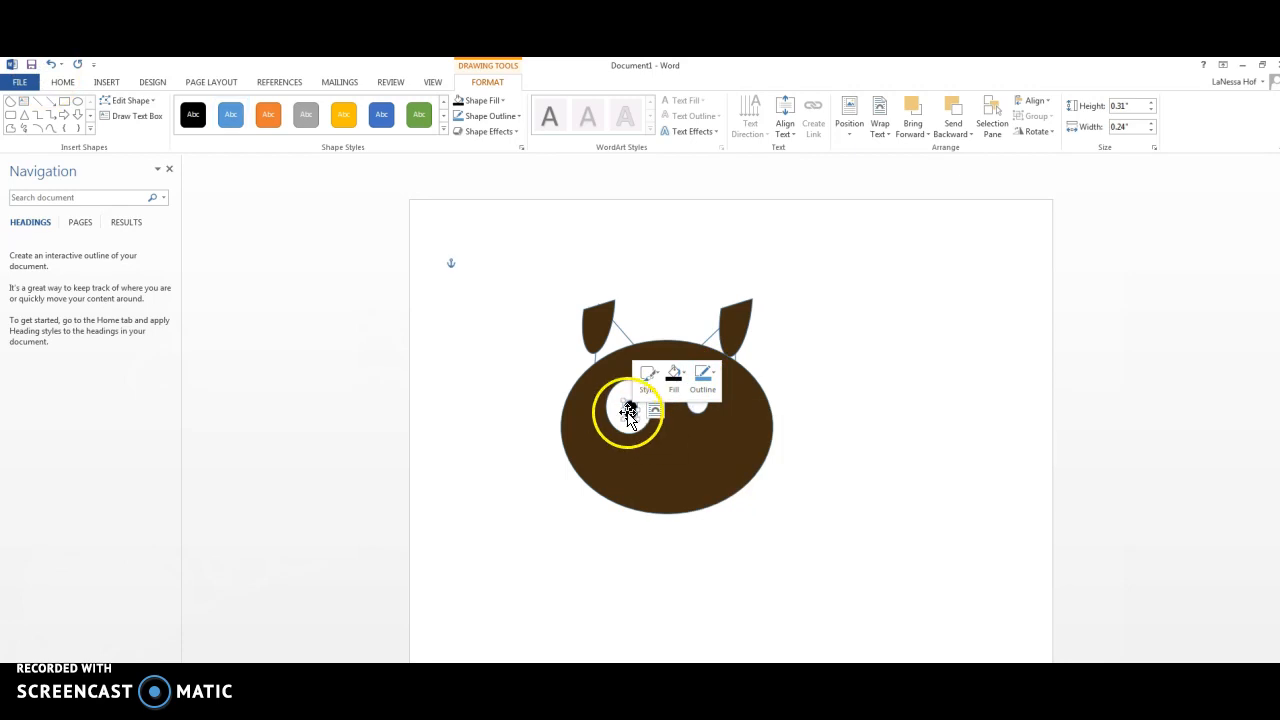
# Copy the black pupil and place a pasted duplicate inside the white right eye.
pyautogui.rightClick(626, 410)
pyautogui.click(657, 441)
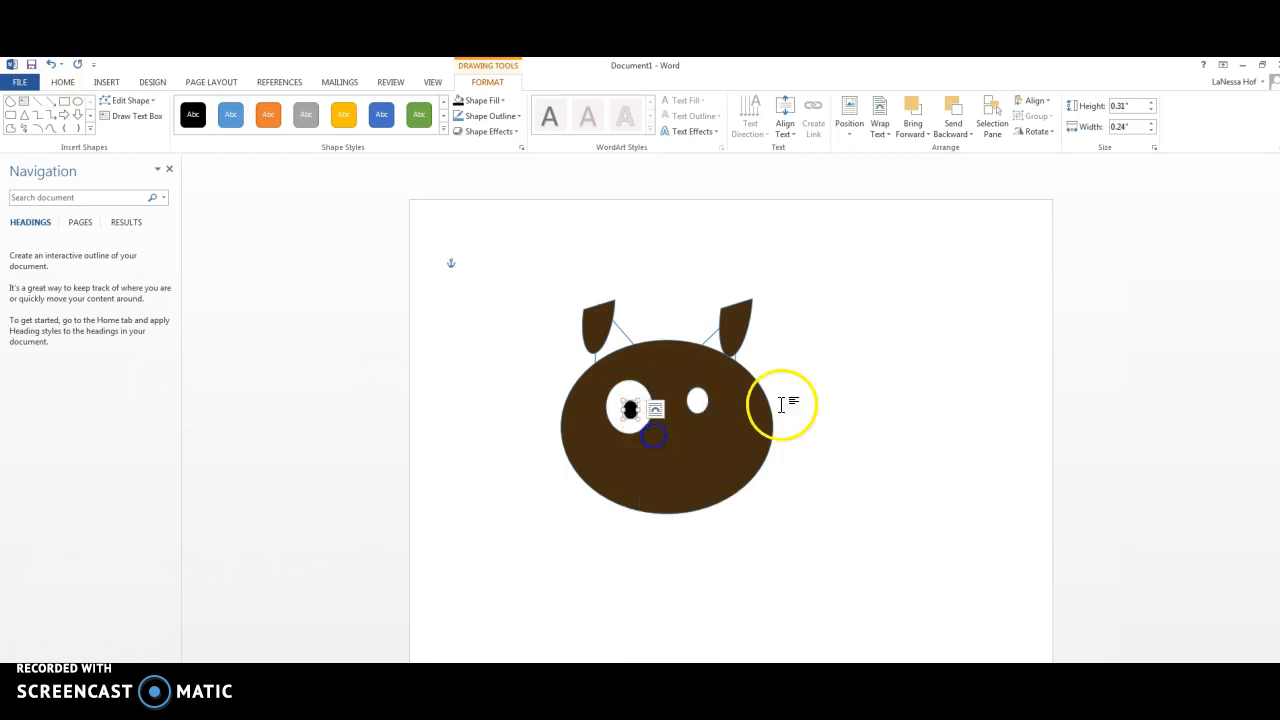
pyautogui.rightClick(838, 404)
pyautogui.click(870, 466)
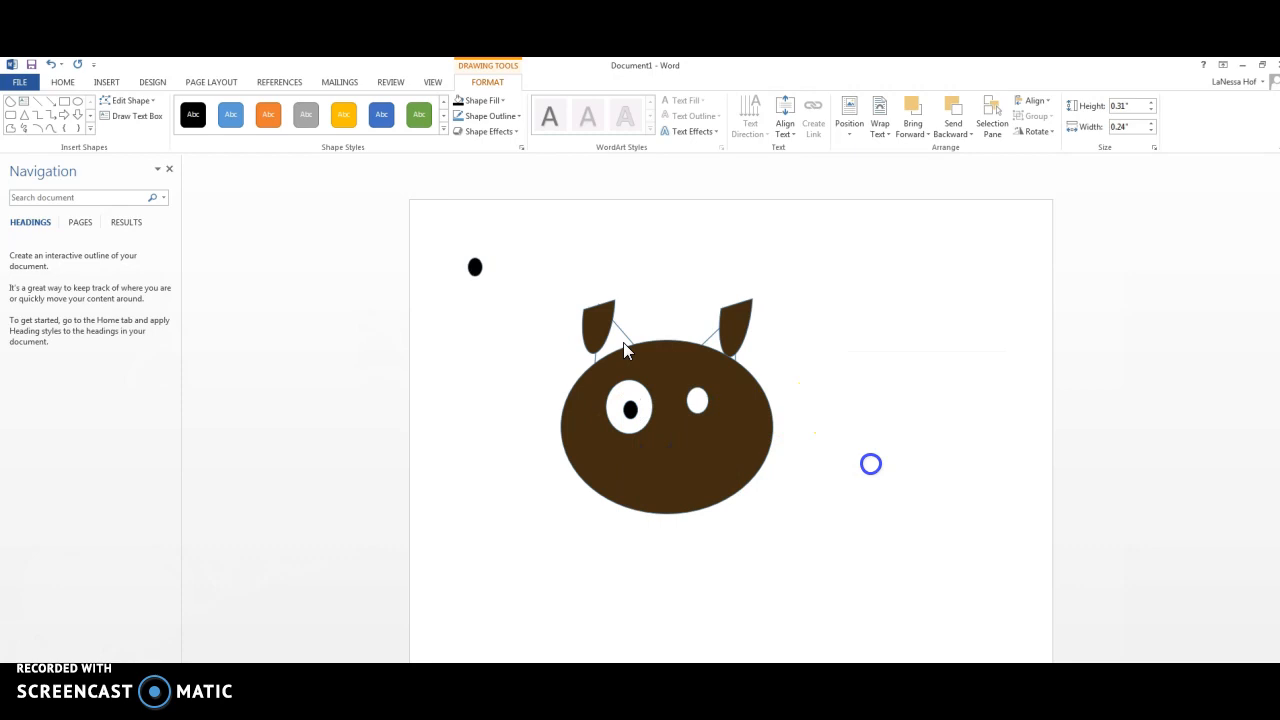
pyautogui.moveTo(474, 268); pyautogui.dragTo(610, 337)
pyautogui.moveTo(691, 374); pyautogui.dragTo(713, 403)
pyautogui.click(840, 399)
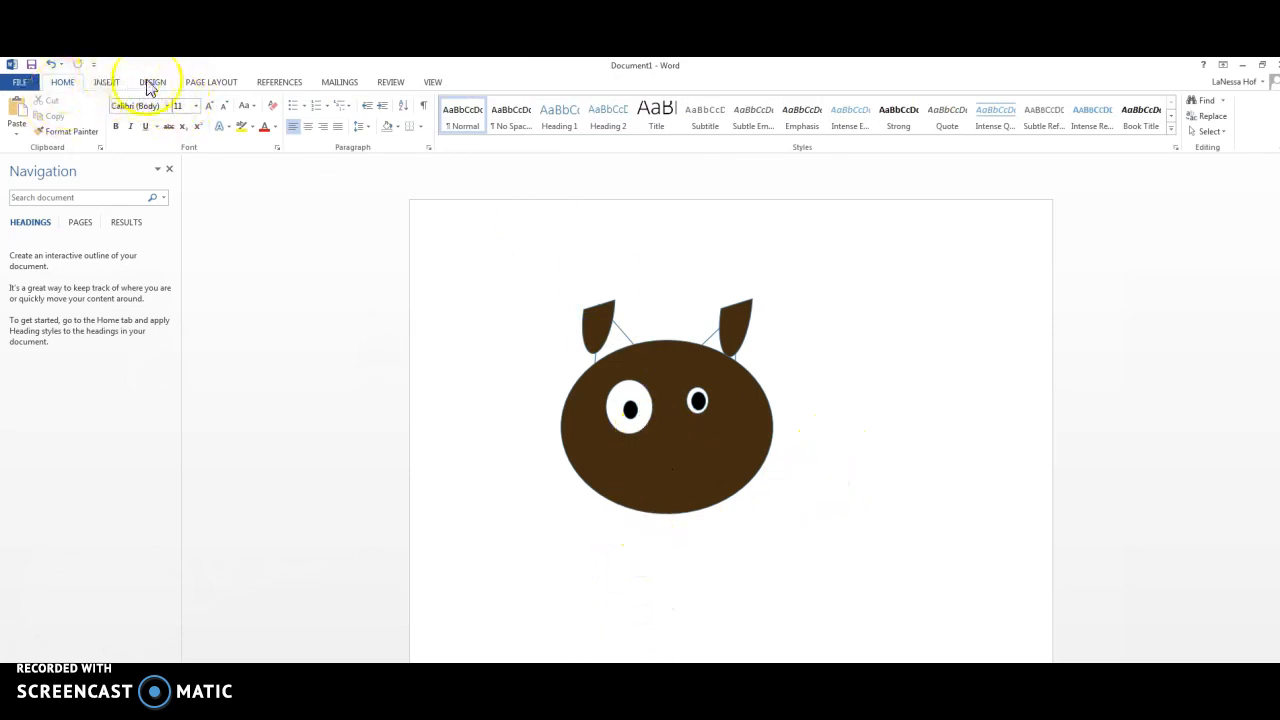
# Draw a triangle nose about 0.46" high and 0.34" wide below and between the eyes, flipped to point downward.
pyautogui.click(105, 82)
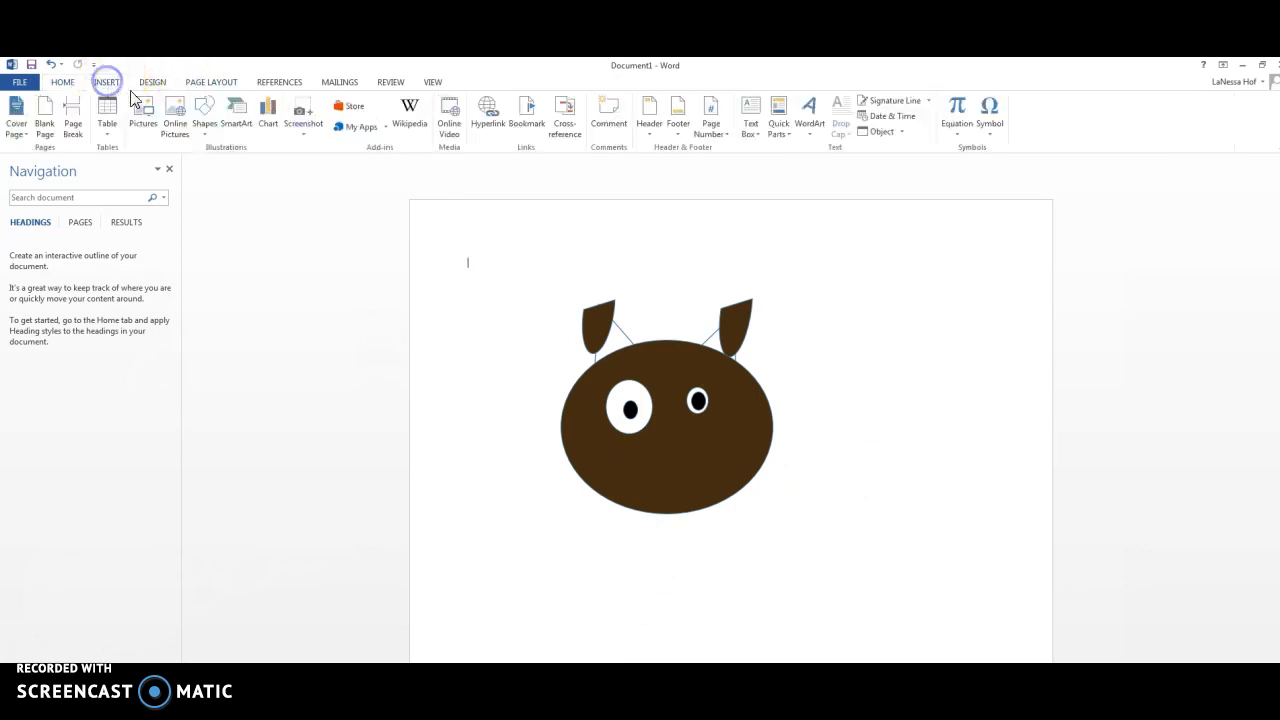
pyautogui.click(203, 115)
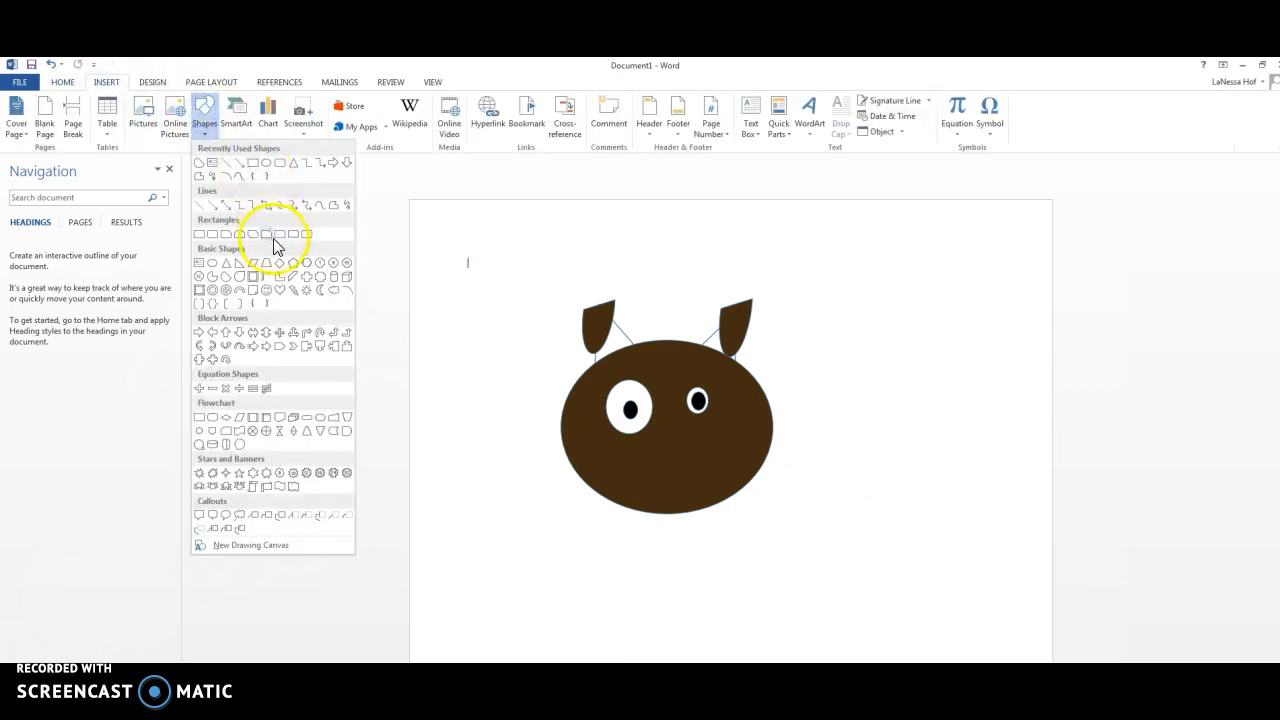
pyautogui.click(225, 266)
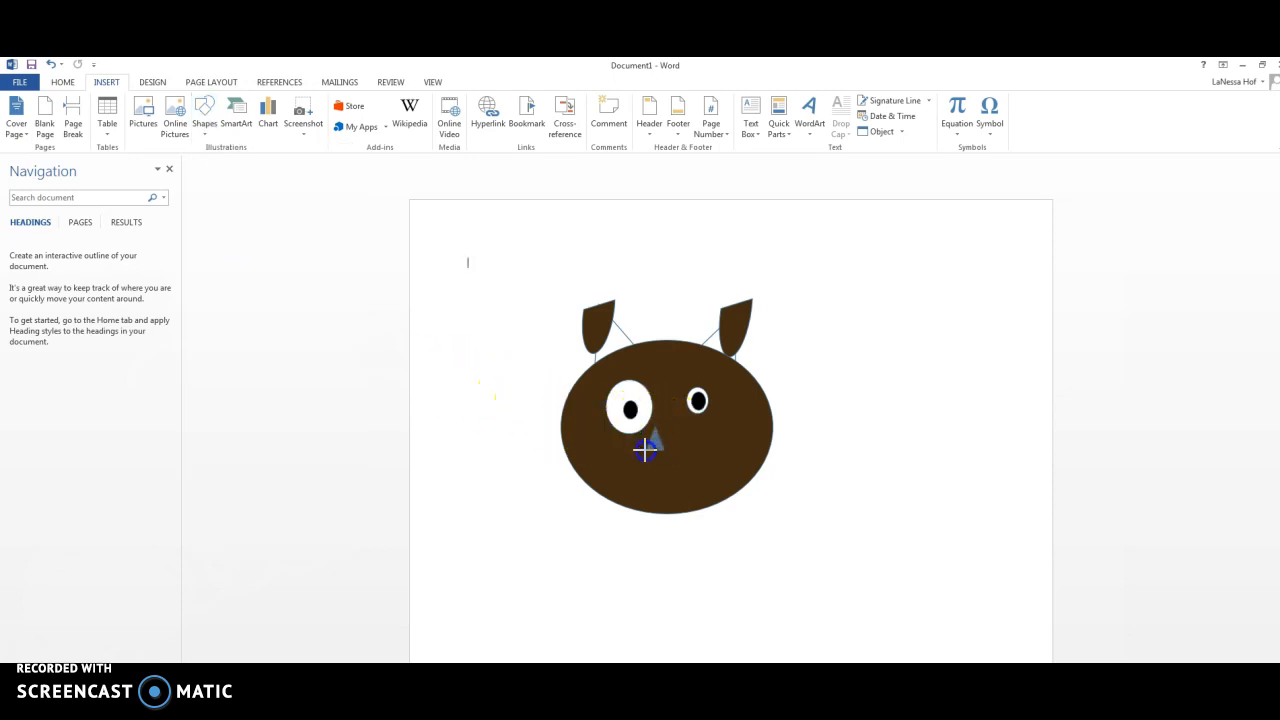
pyautogui.moveTo(643, 452)
pyautogui.mouseDown()
pyautogui.moveTo(676, 440)
pyautogui.moveTo(654, 474)
pyautogui.moveTo(674, 480)
pyautogui.moveTo(630, 438)
pyautogui.moveTo(663, 411)
pyautogui.moveTo(682, 440)
pyautogui.moveTo(655, 465)
pyautogui.mouseUp()
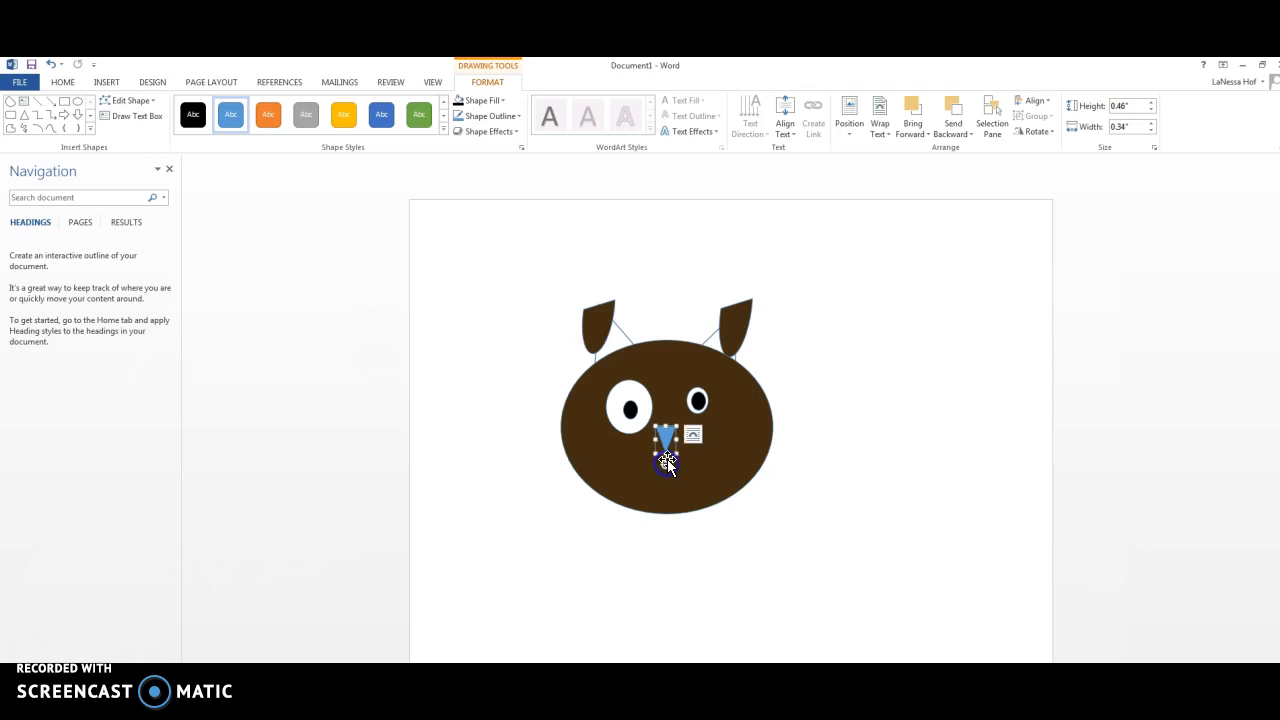
# Fill the triangle nose with black.
pyautogui.rightClick(664, 437)
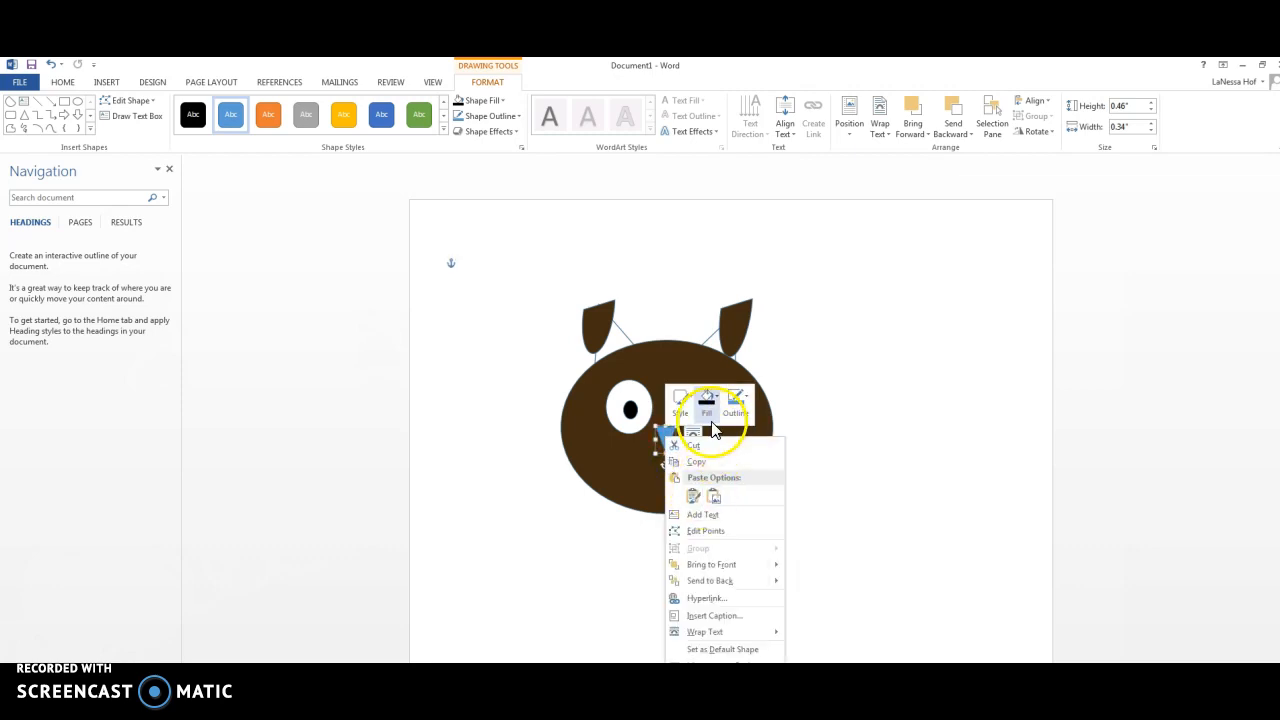
pyautogui.click(706, 400)
pyautogui.click(714, 447)
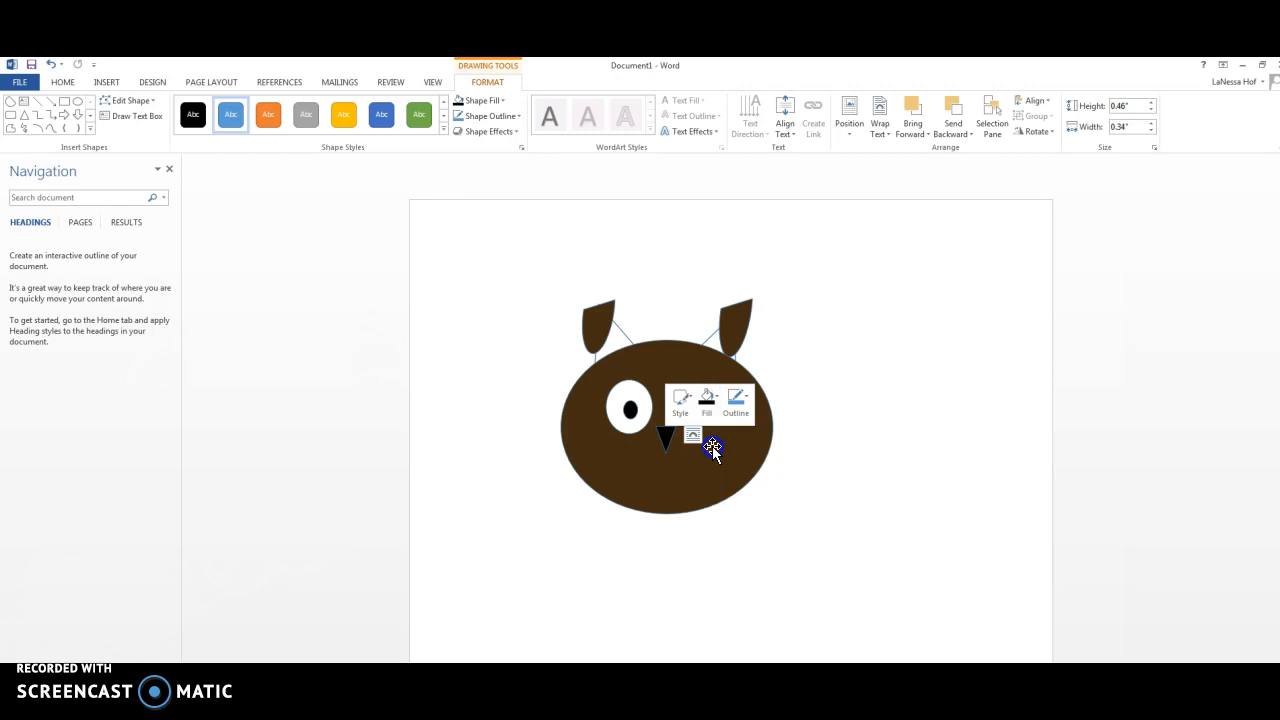
pyautogui.click(816, 459)
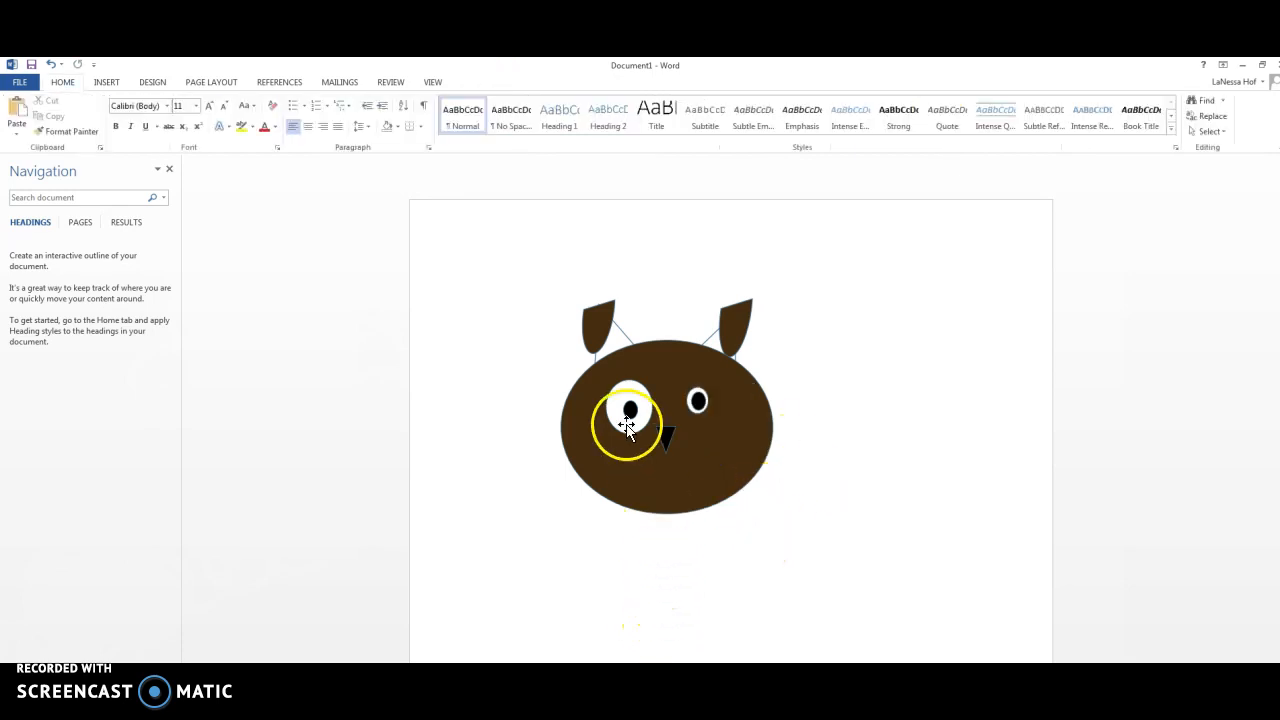
# Draw a straight line, about 1.2" wide and 0.4" high, rising from beside the nose toward the head's right edge.
pyautogui.click(107, 82)
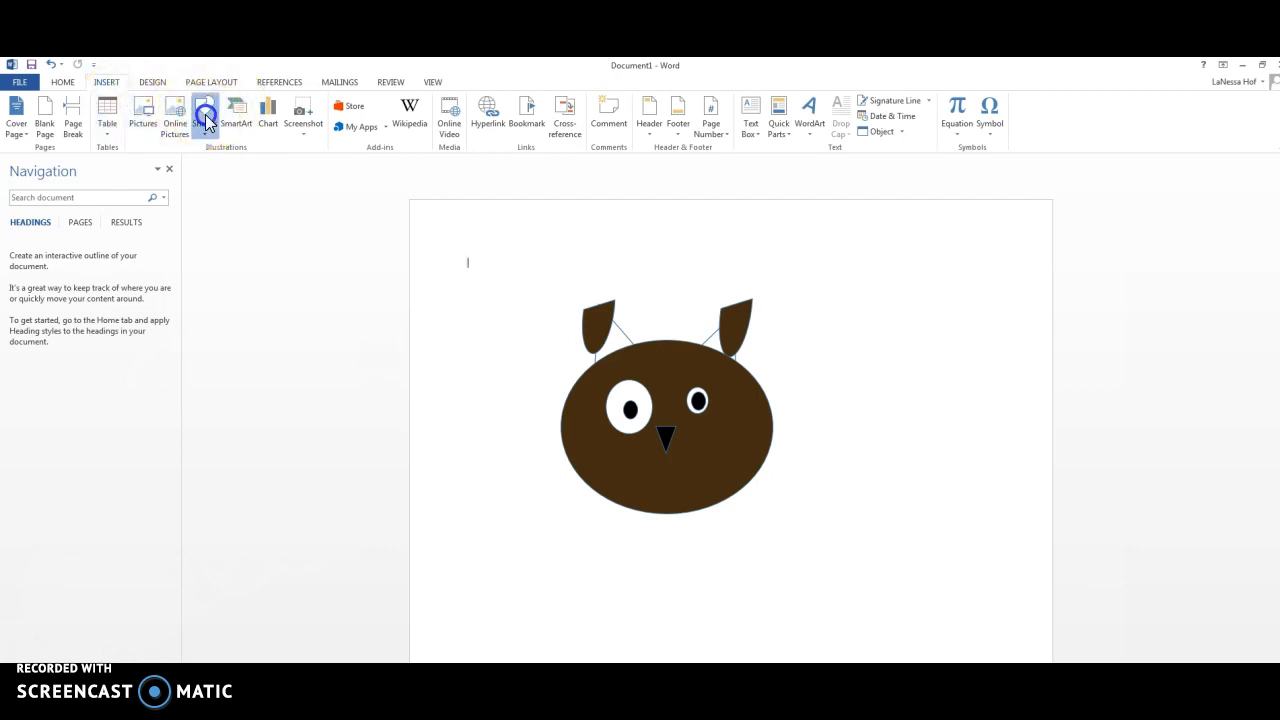
pyautogui.click(205, 112)
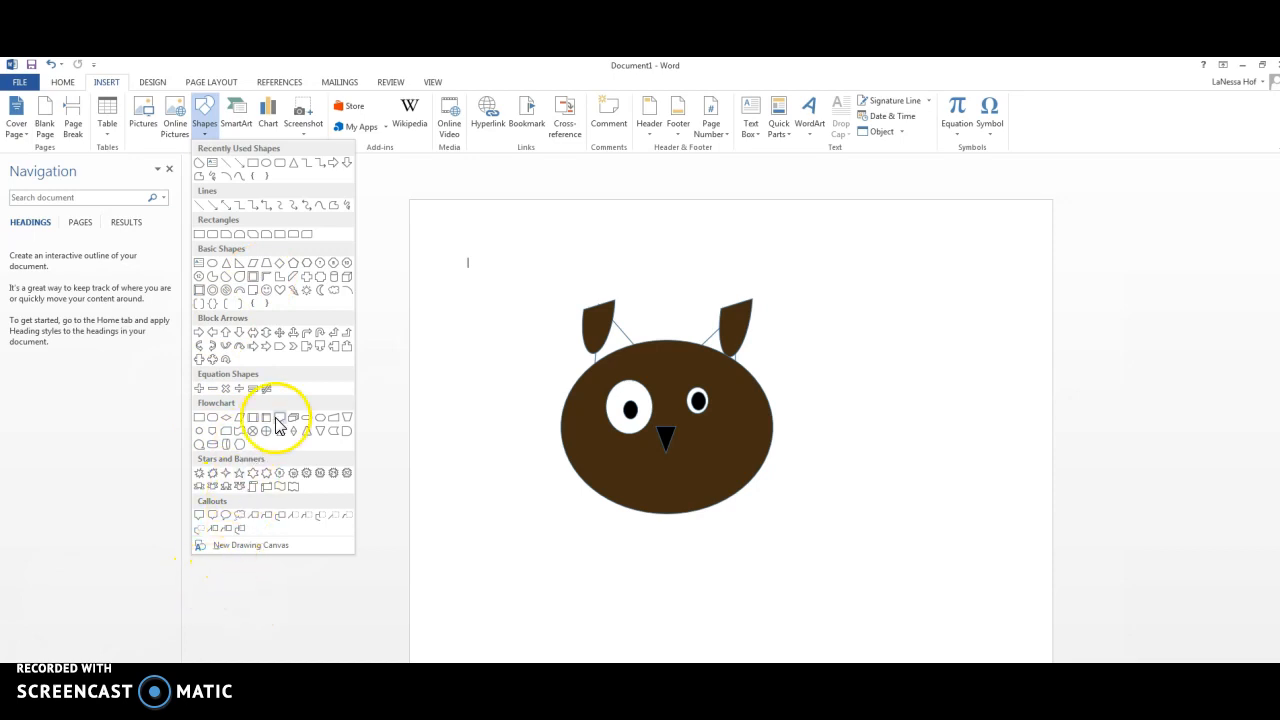
pyautogui.click(200, 205)
pyautogui.moveTo(683, 448); pyautogui.dragTo(683, 448)
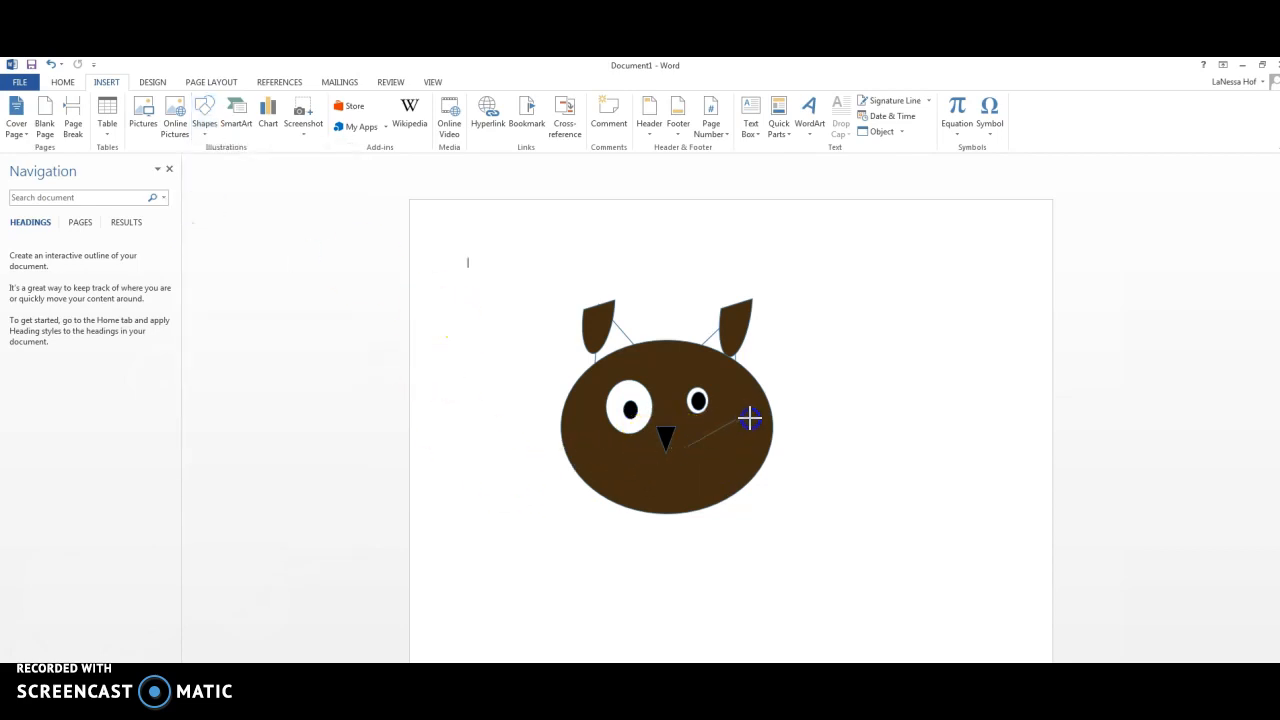
pyautogui.moveTo(753, 424); pyautogui.dragTo(753, 424)
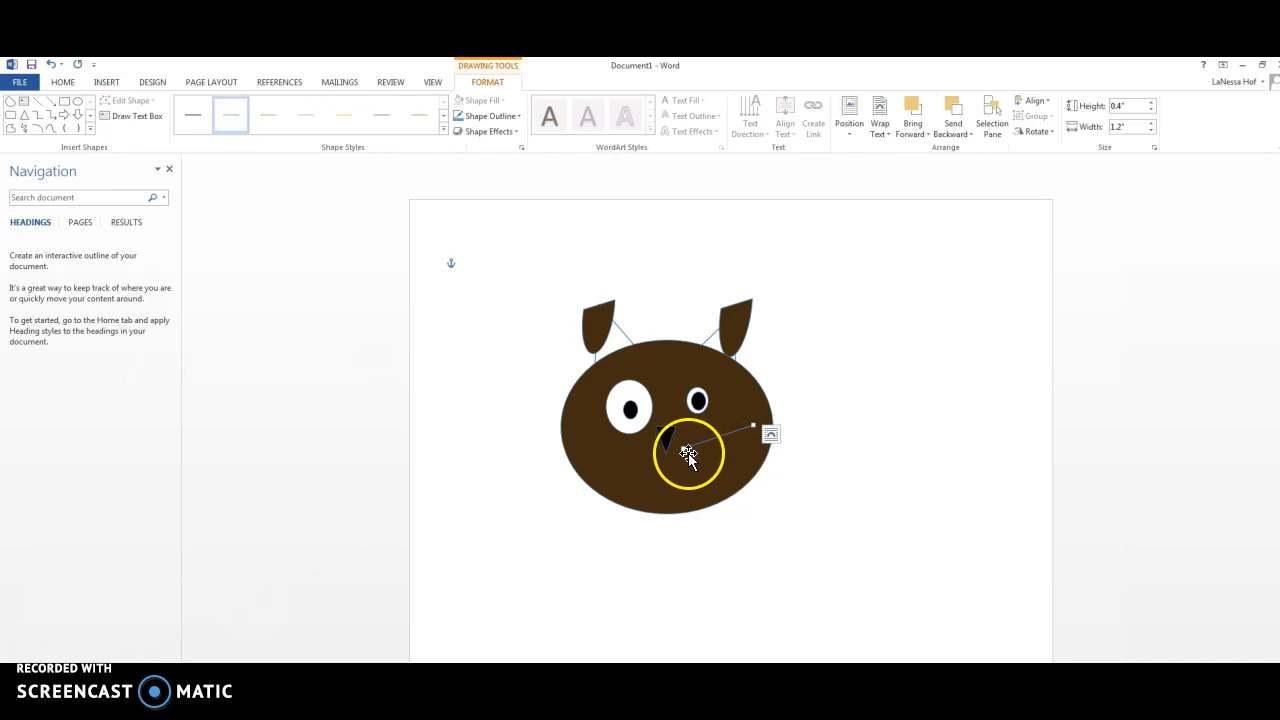
pyautogui.click(875, 469)
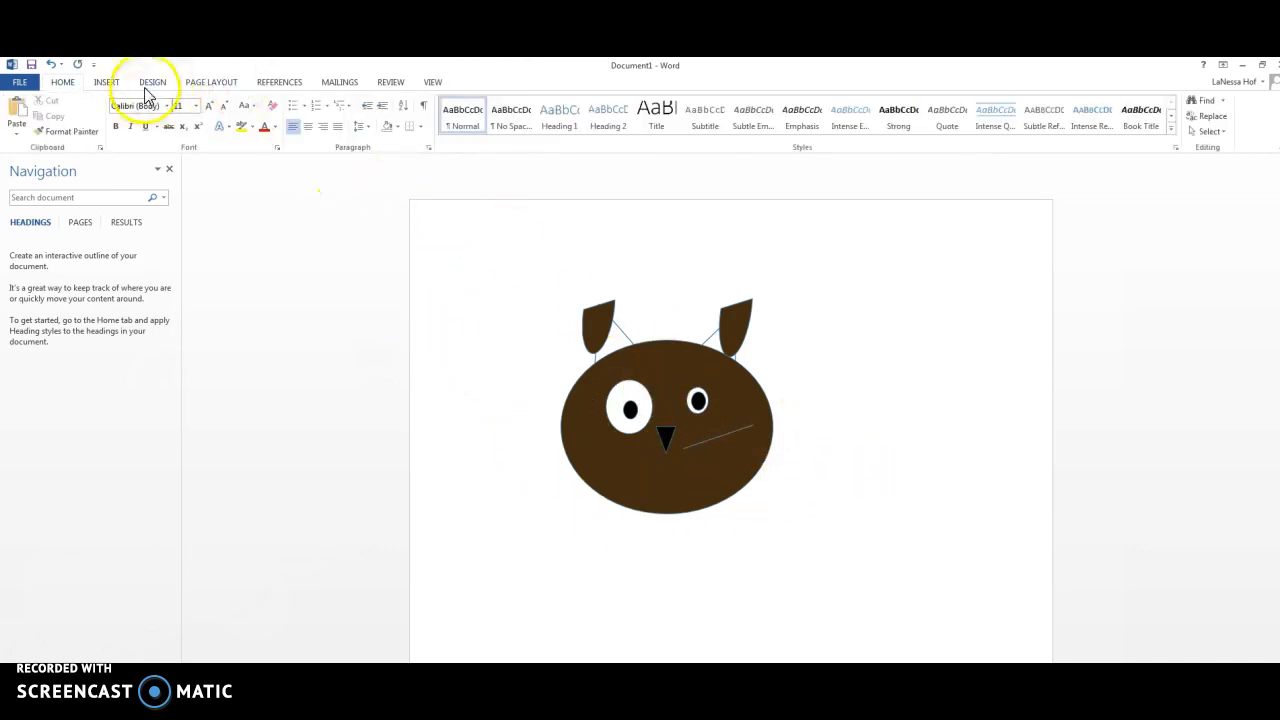
# Set the outline colour of the line beside the nose to black.
pyautogui.click(106, 82)
pyautogui.click(733, 432)
pyautogui.rightClick(735, 434)
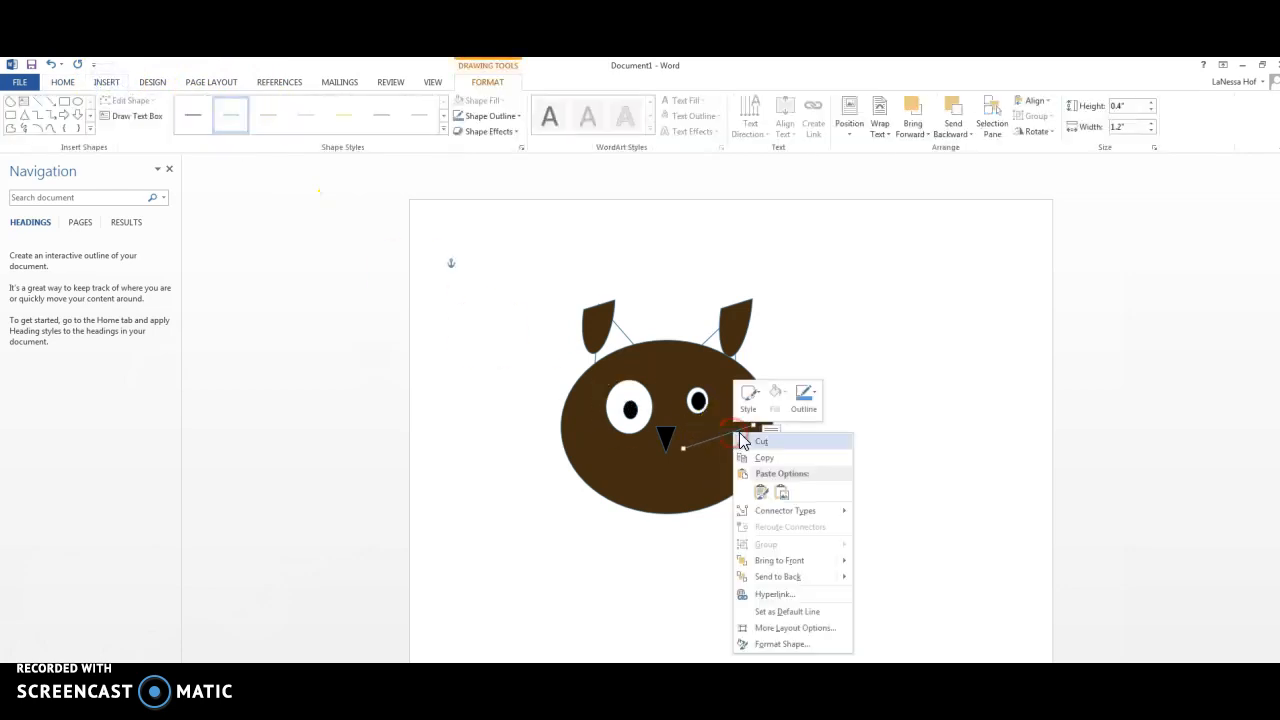
pyautogui.click(809, 397)
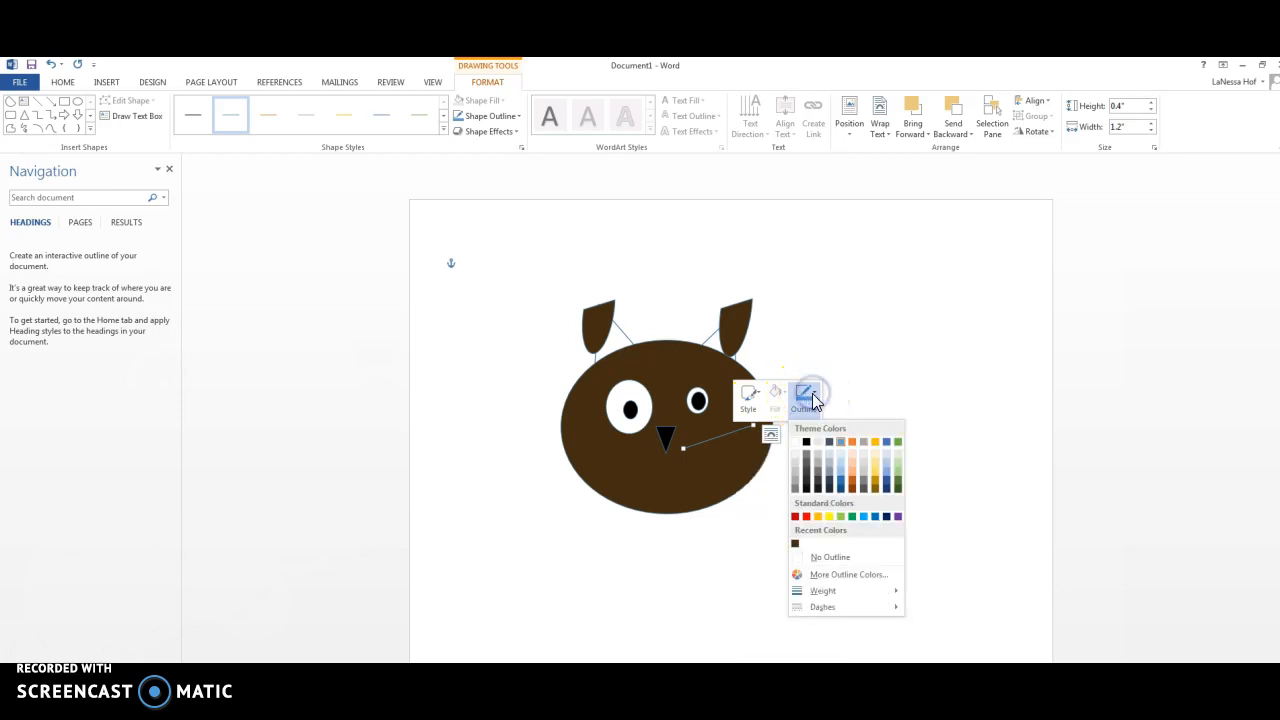
pyautogui.click(807, 444)
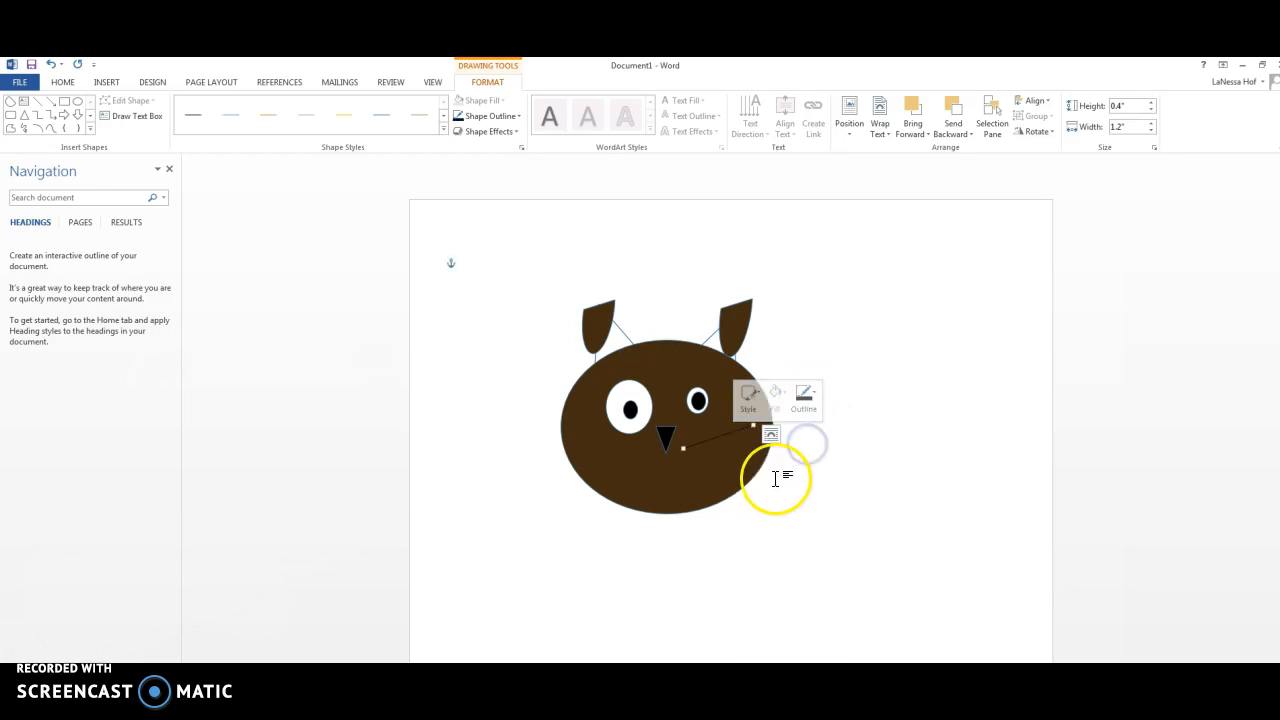
pyautogui.click(783, 485)
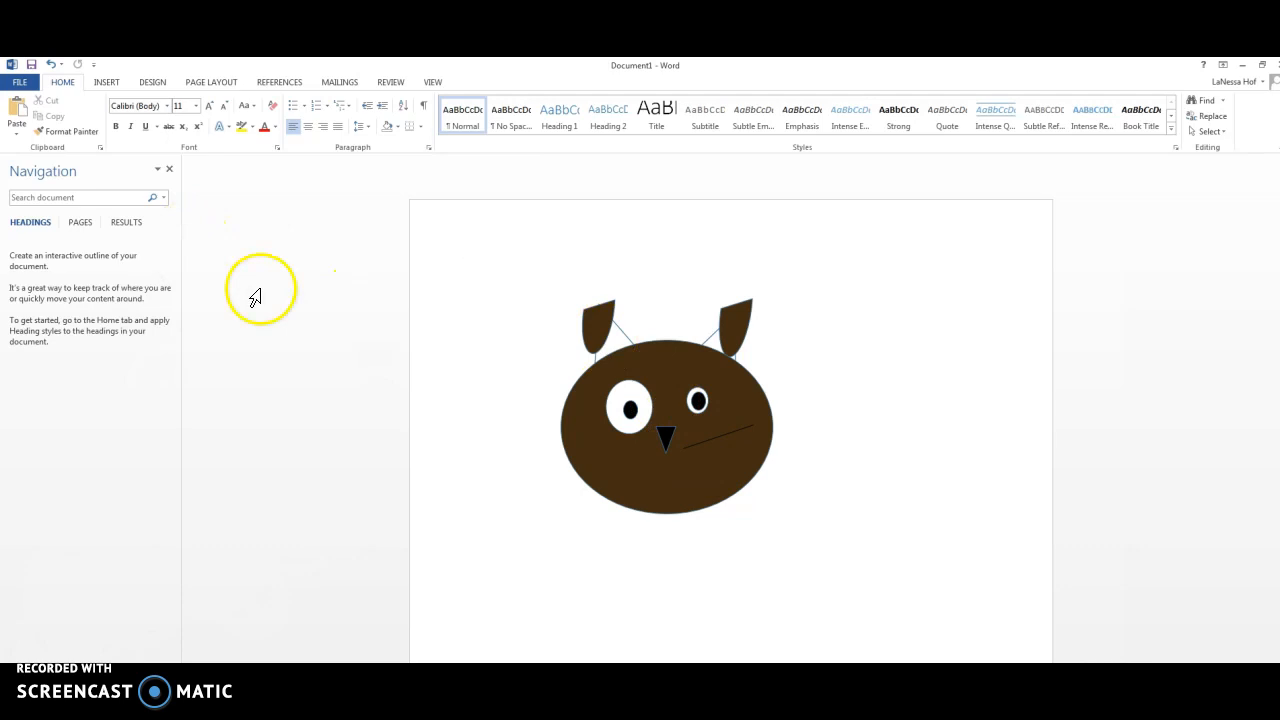
# Draw a tiny oval dot about 0.05" high and wide on the line beside the nose.
pyautogui.click(106, 84)
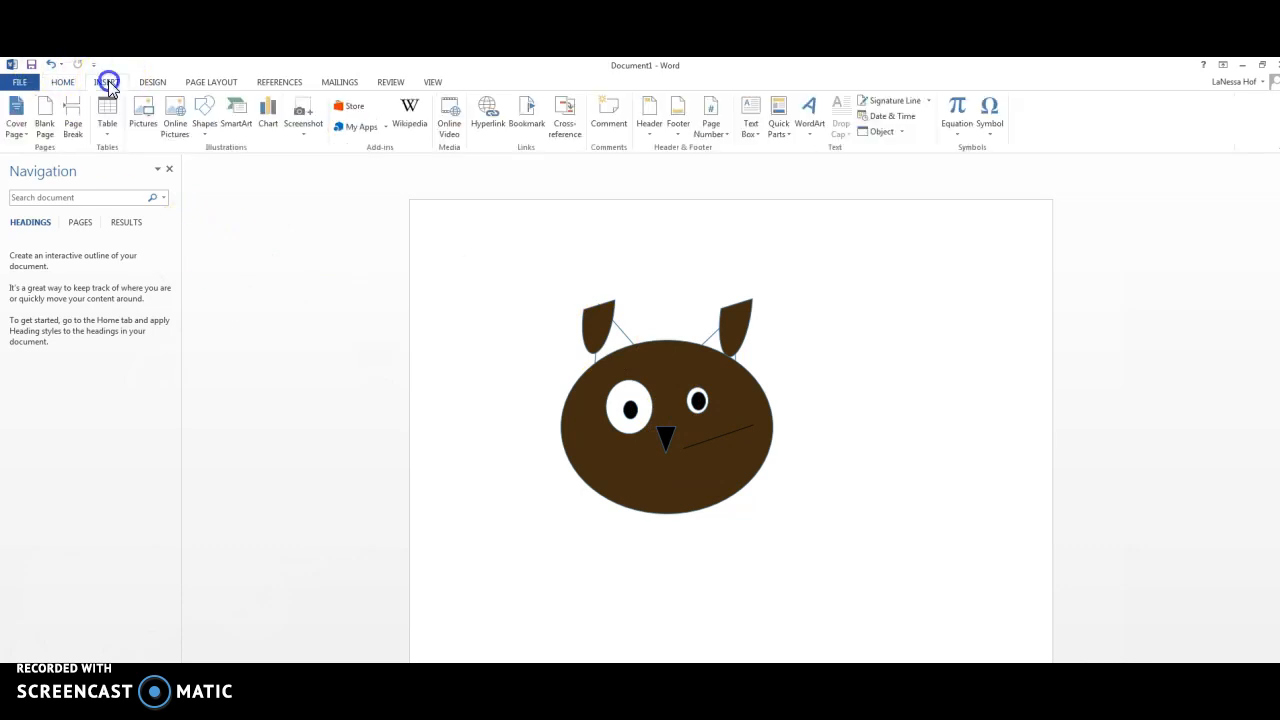
pyautogui.click(204, 118)
pyautogui.click(226, 165)
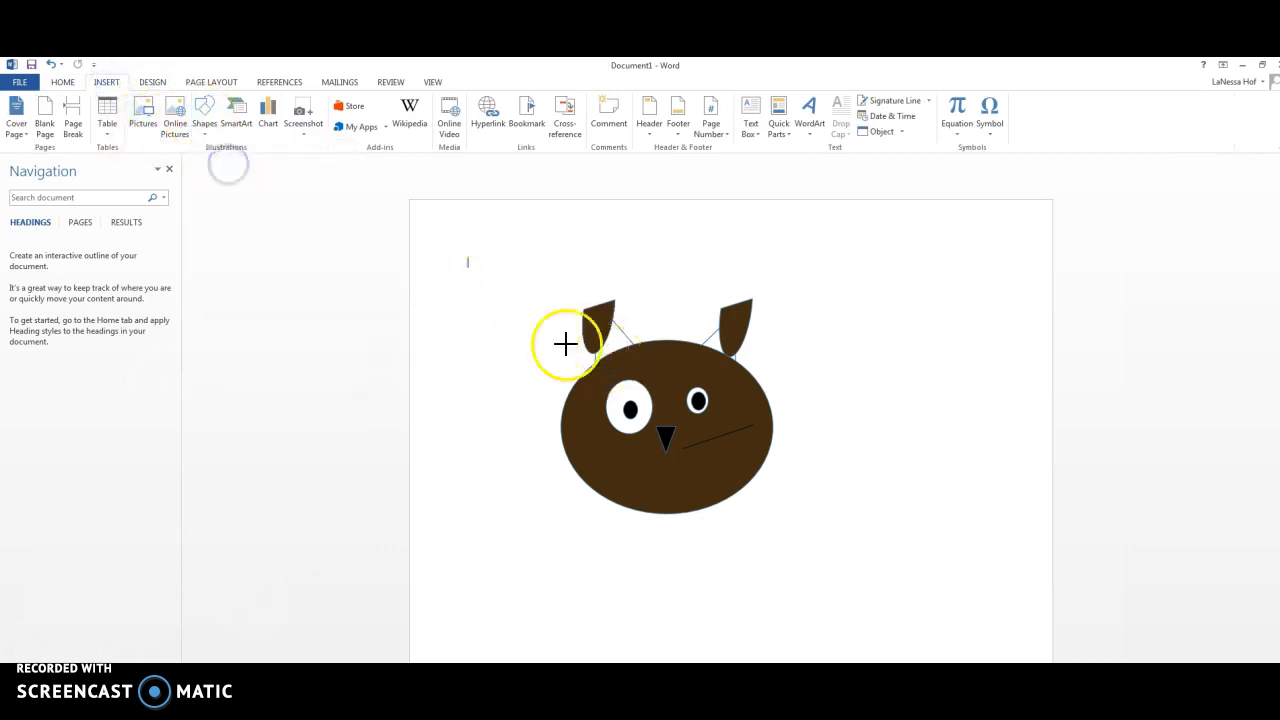
pyautogui.click(206, 130)
pyautogui.click(261, 164)
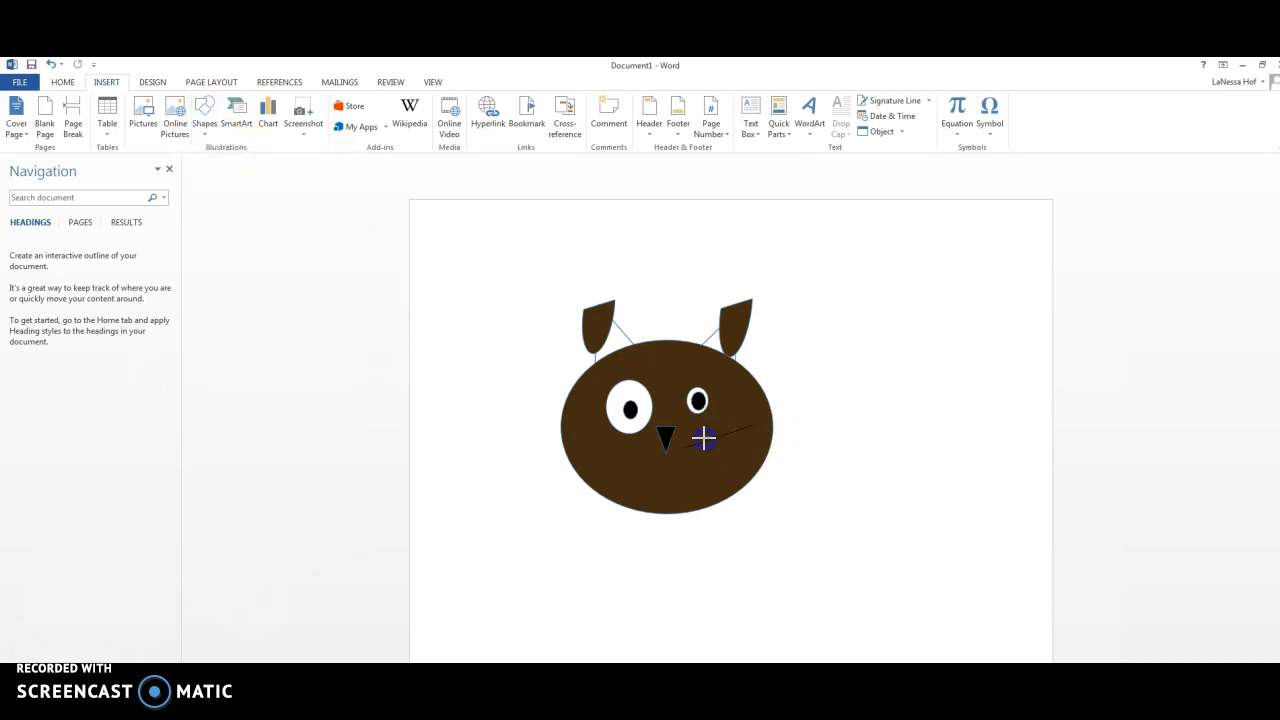
pyautogui.click(703, 437)
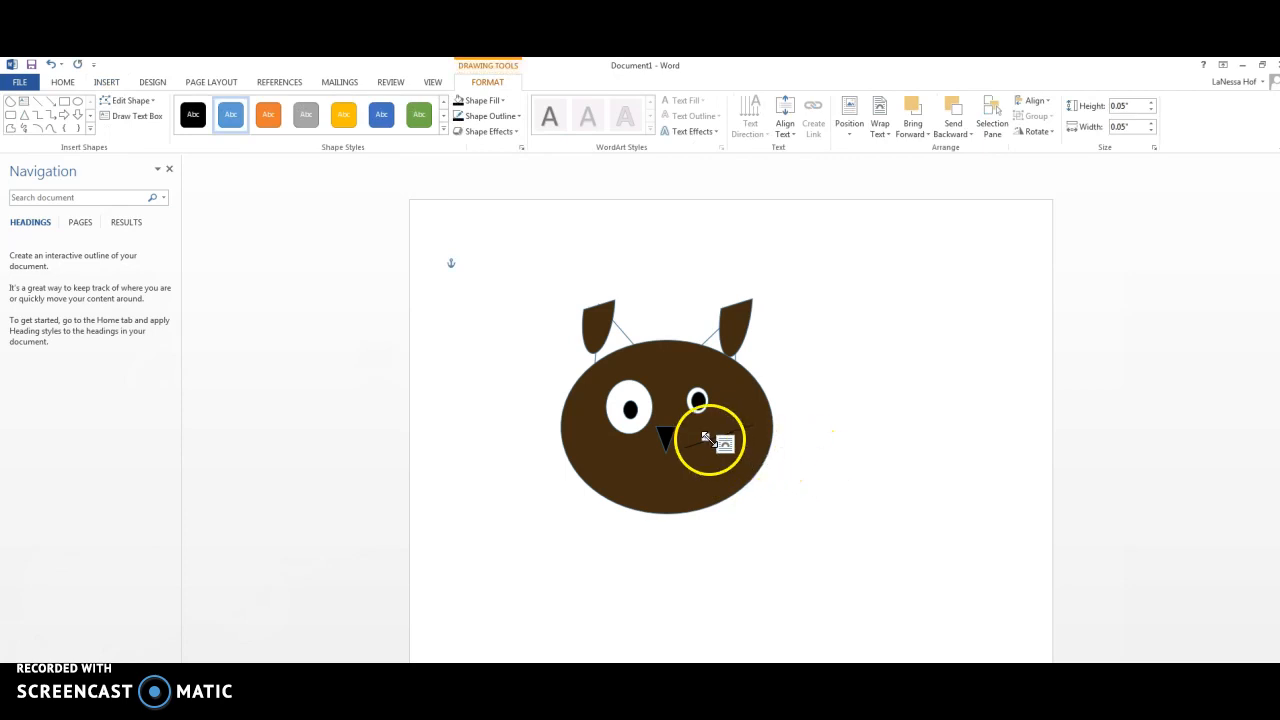
# Fill the tiny dot on the line with black.
pyautogui.rightClick(705, 437)
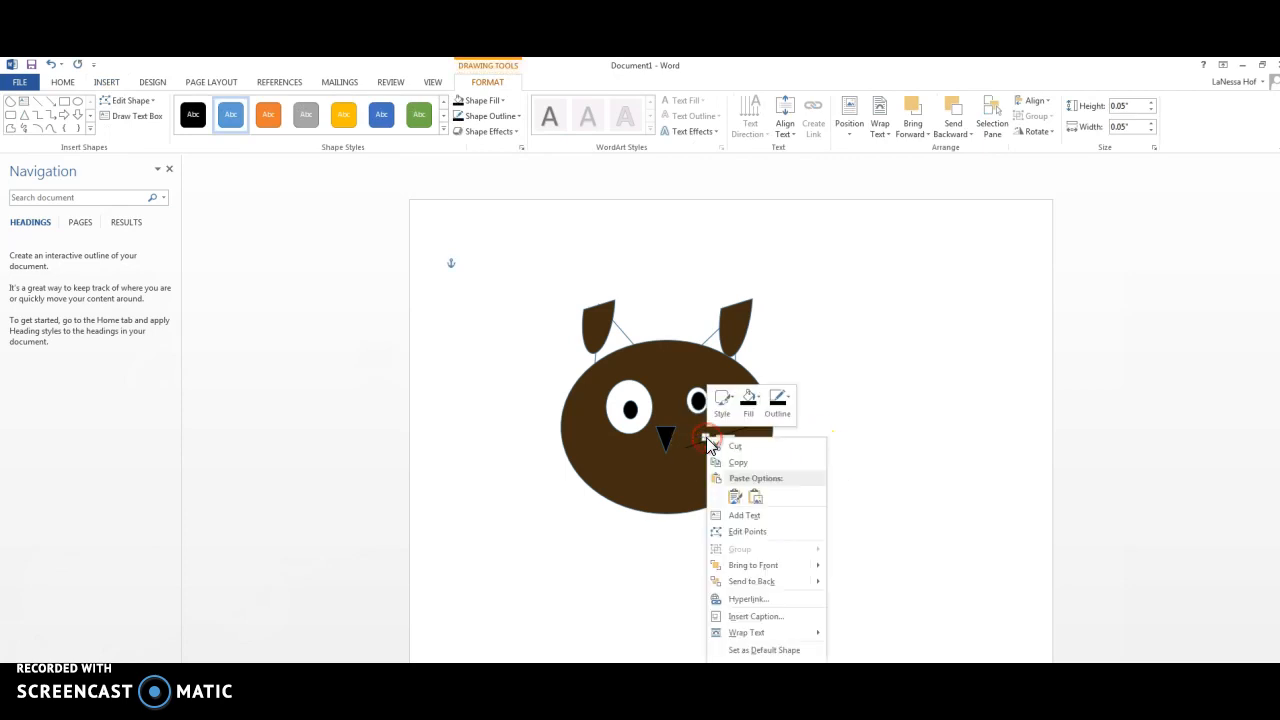
pyautogui.click(749, 403)
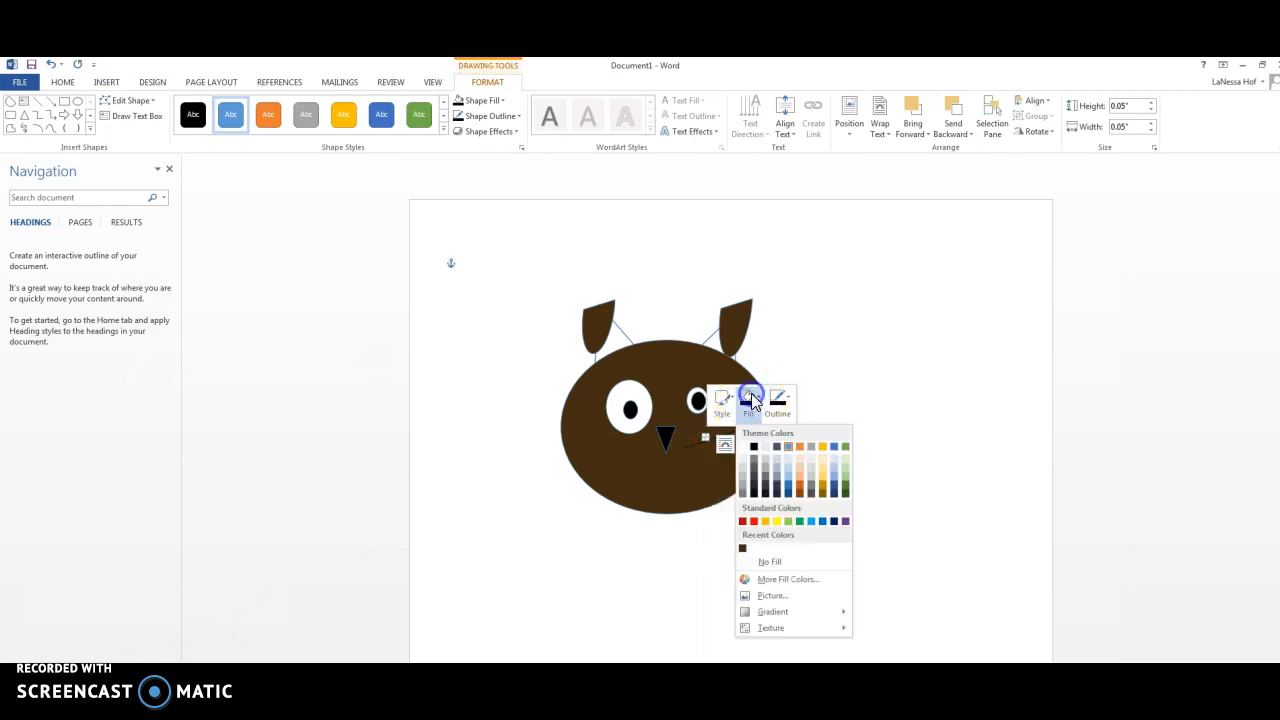
pyautogui.click(754, 448)
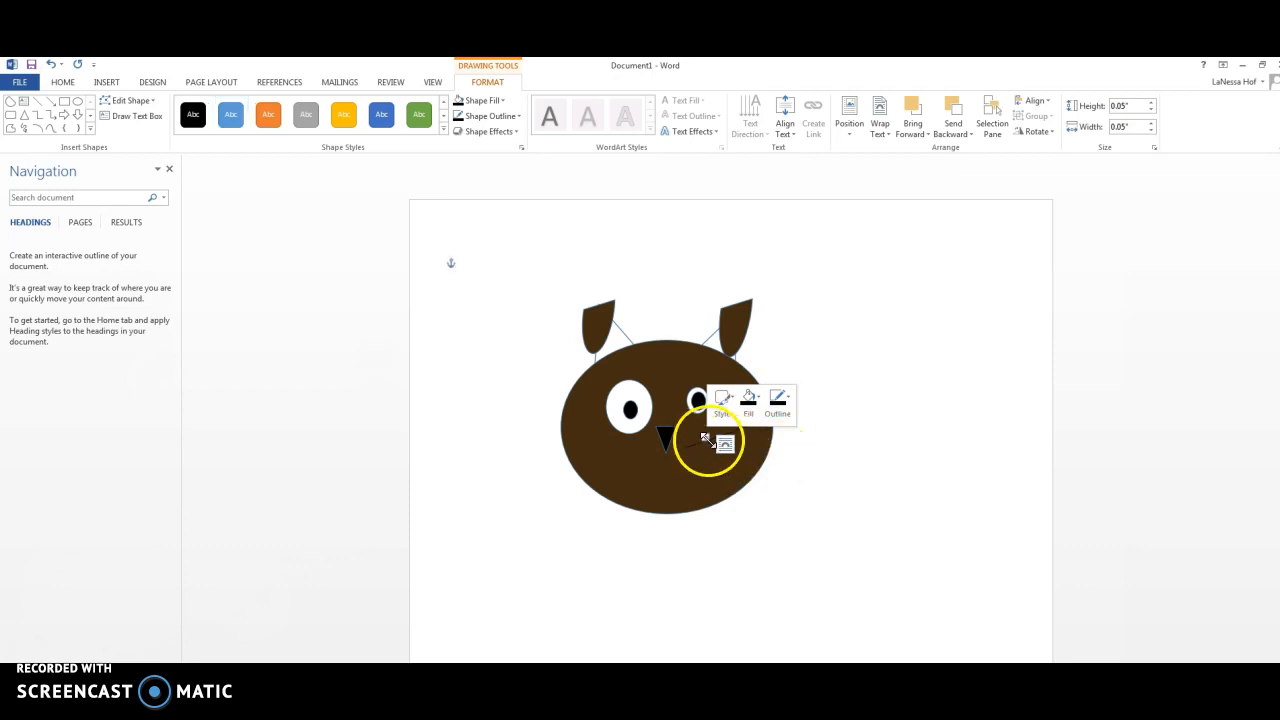
# Copy the tiny black dot on the facial line and paste it into the document as a picture.
pyautogui.rightClick(706, 437)
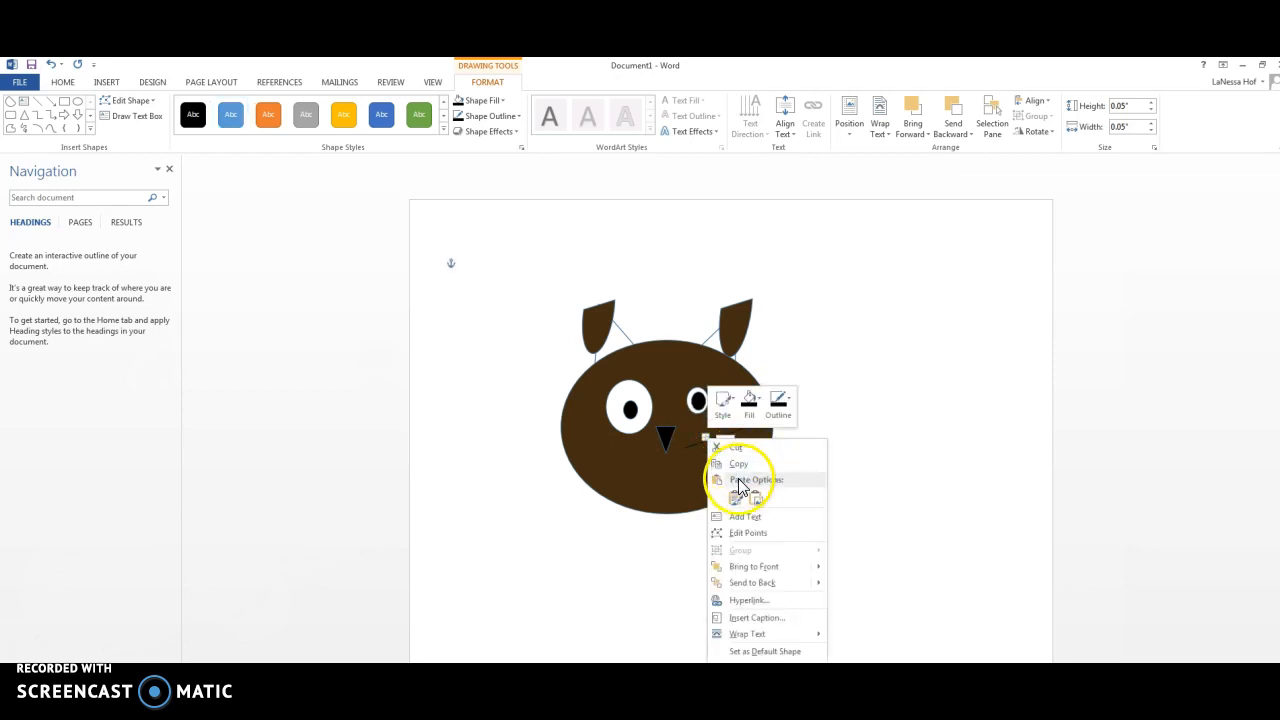
pyautogui.click(737, 465)
pyautogui.rightClick(711, 465)
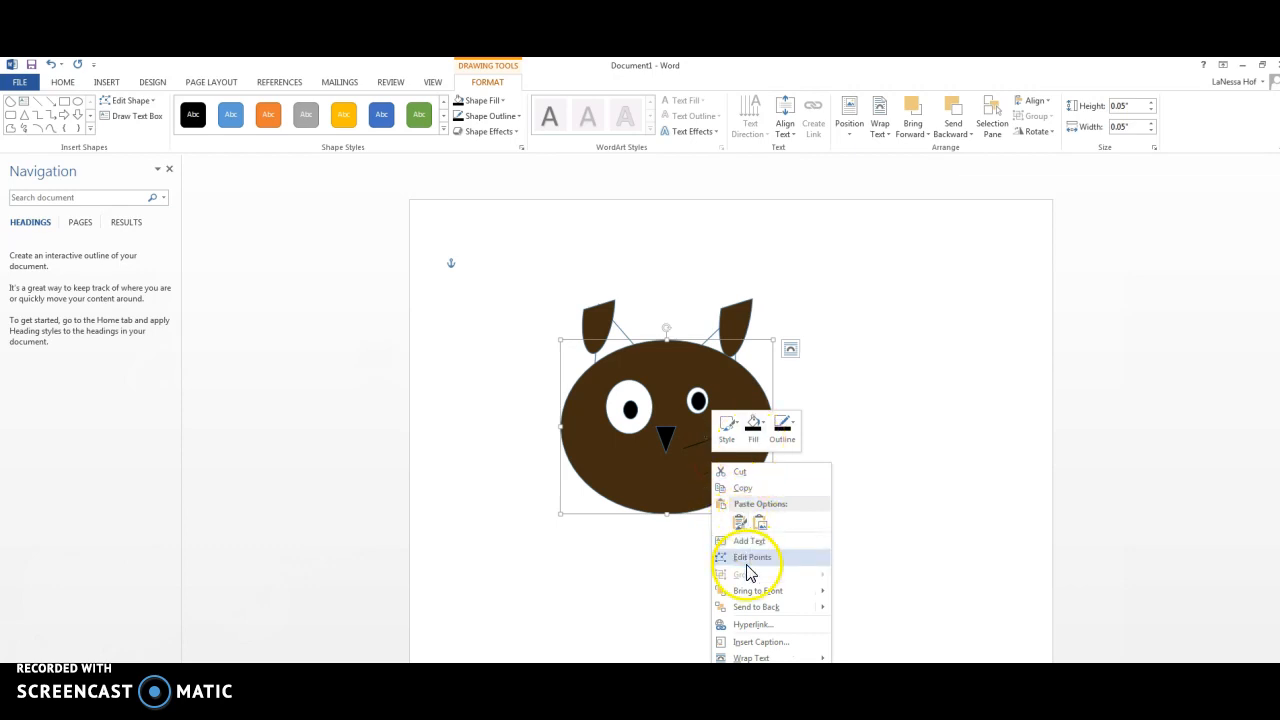
pyautogui.click(760, 523)
pyautogui.click(686, 491)
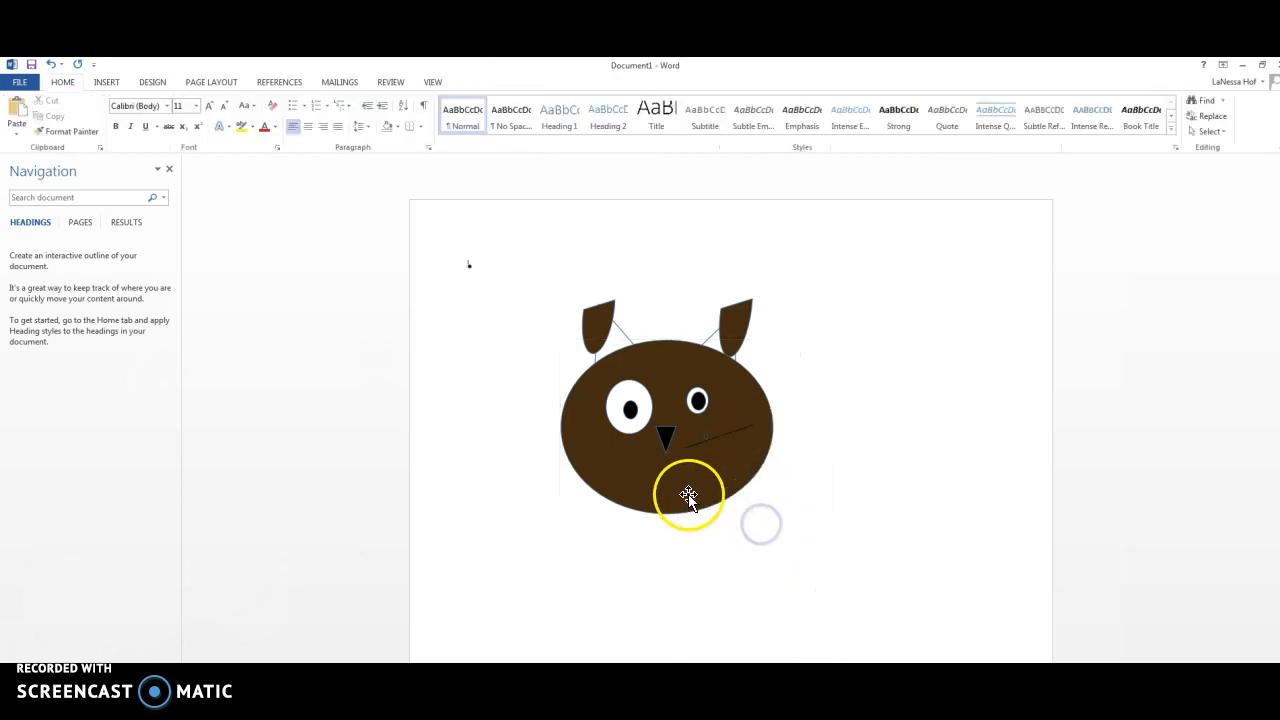
# Paste three more copies of the black dot as shapes in the blank area near the page's upper-left corner.
pyautogui.rightClick(480, 284)
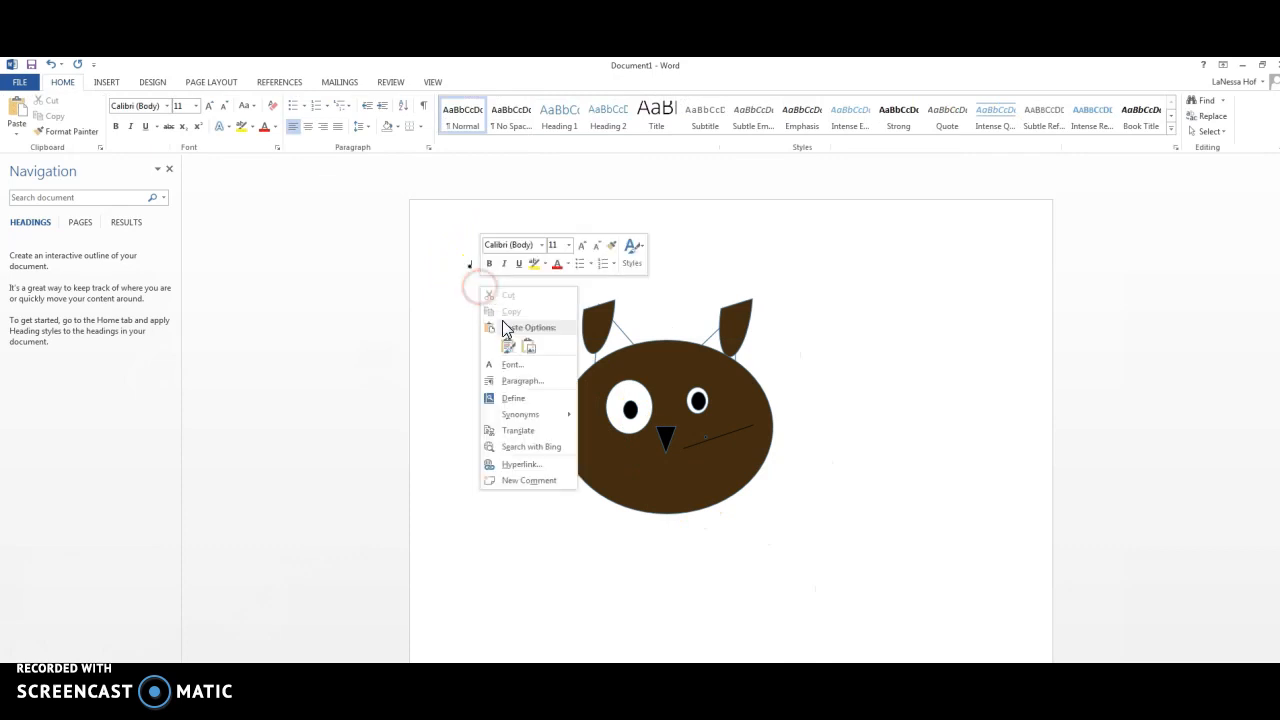
pyautogui.click(507, 348)
pyautogui.rightClick(492, 292)
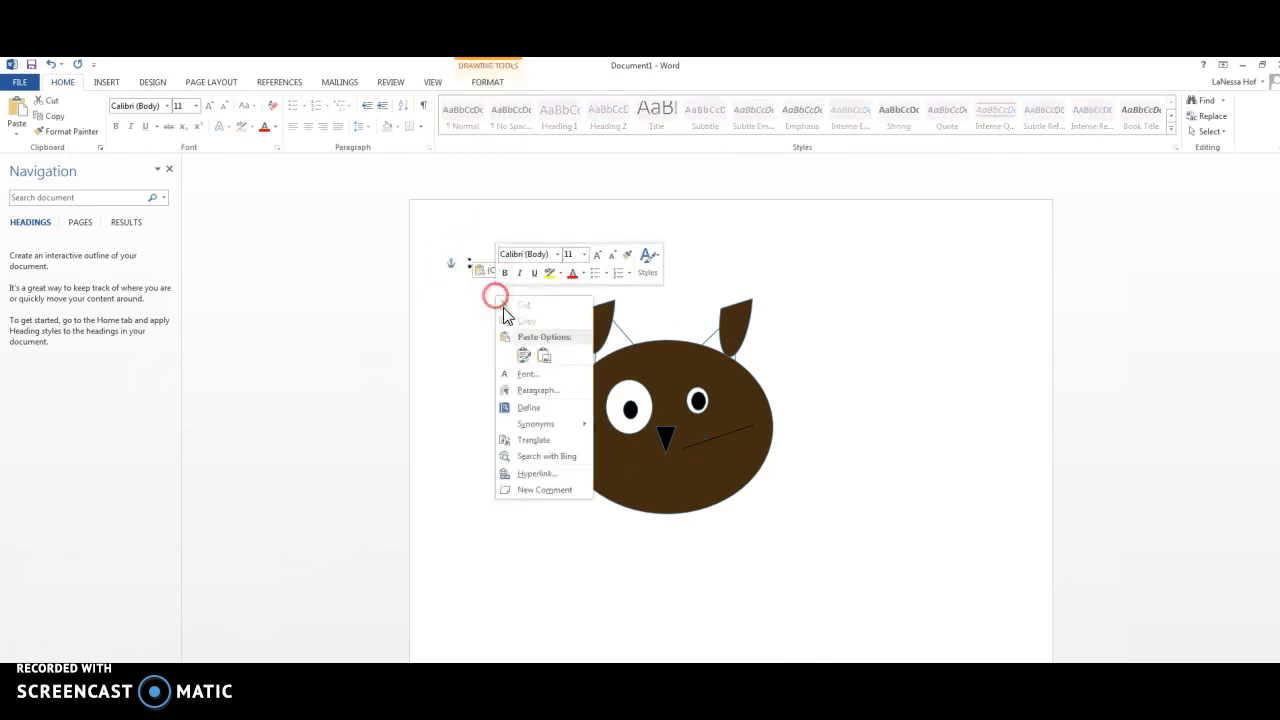
pyautogui.click(519, 352)
pyautogui.rightClick(488, 318)
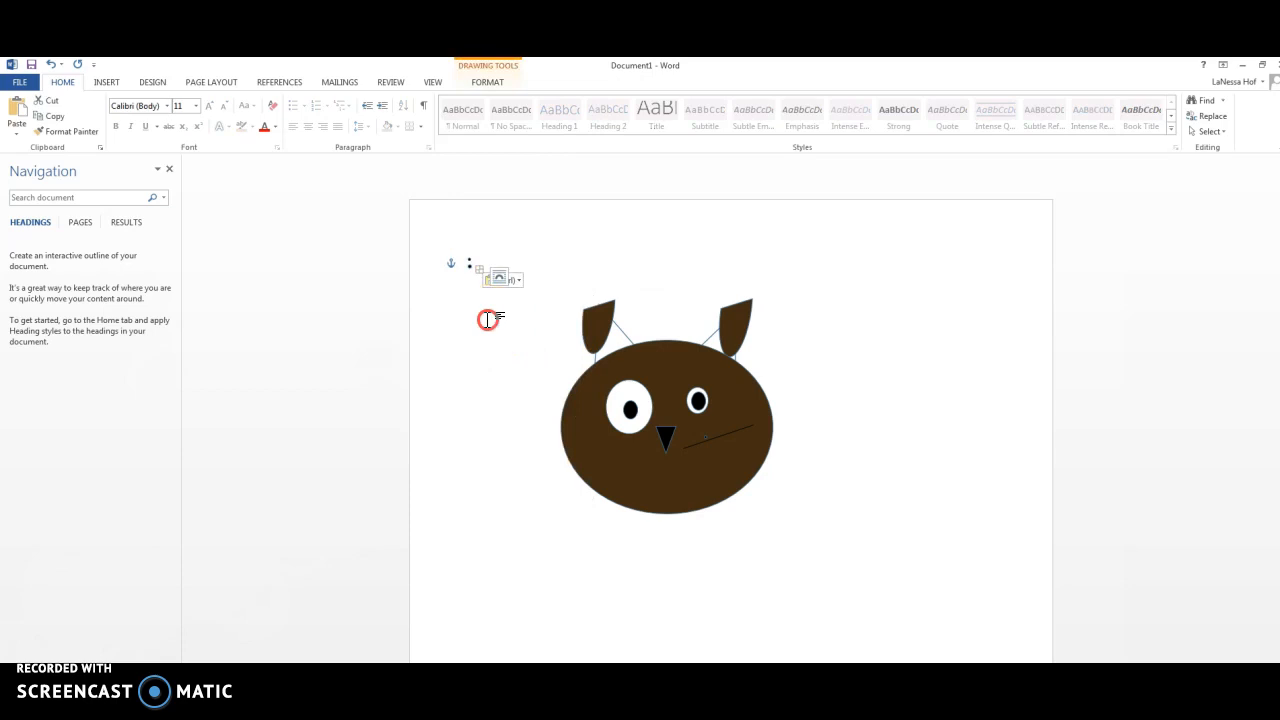
pyautogui.click(518, 373)
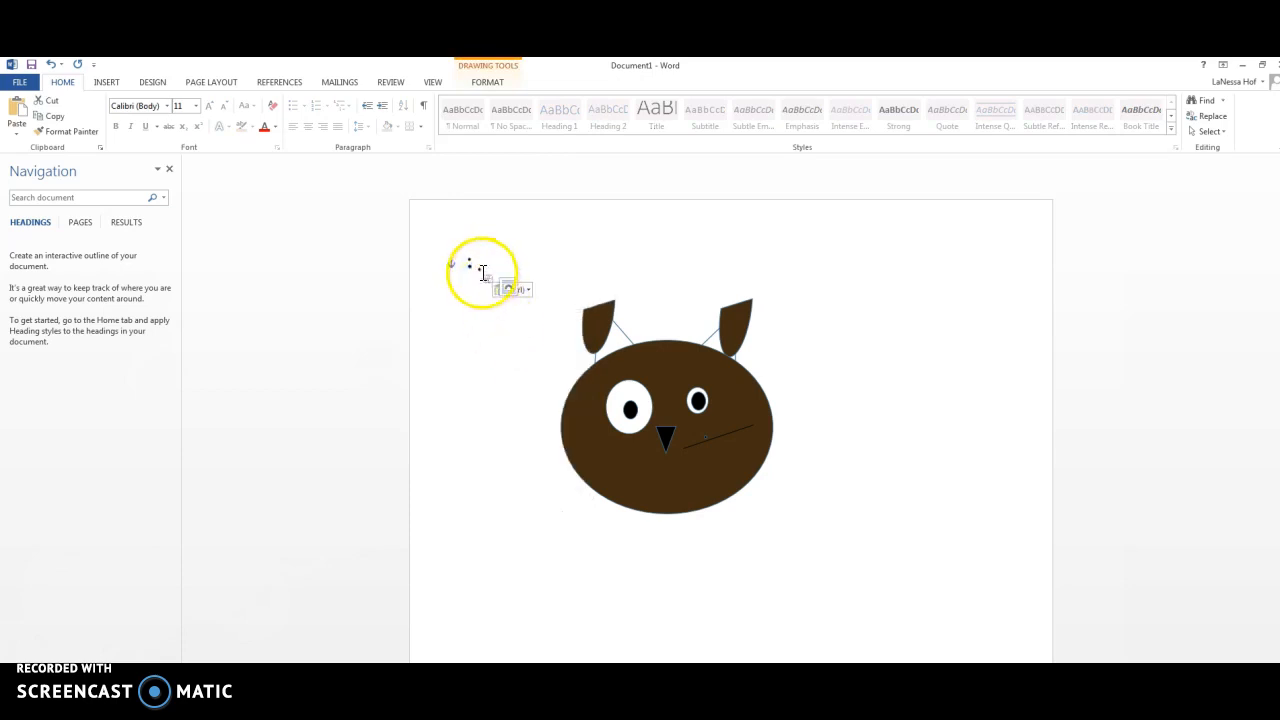
# Move one pasted dot just below the facial line and another onto the face below the larger eye.
pyautogui.click(716, 454)
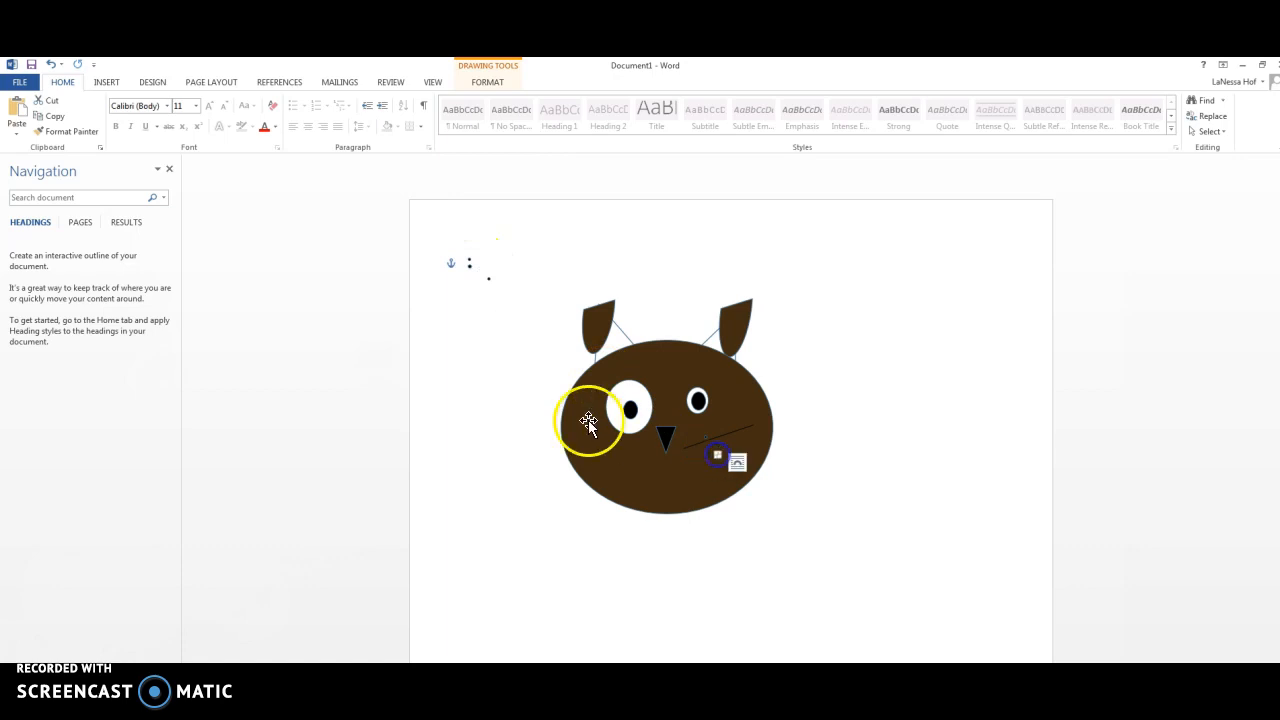
pyautogui.click(489, 278)
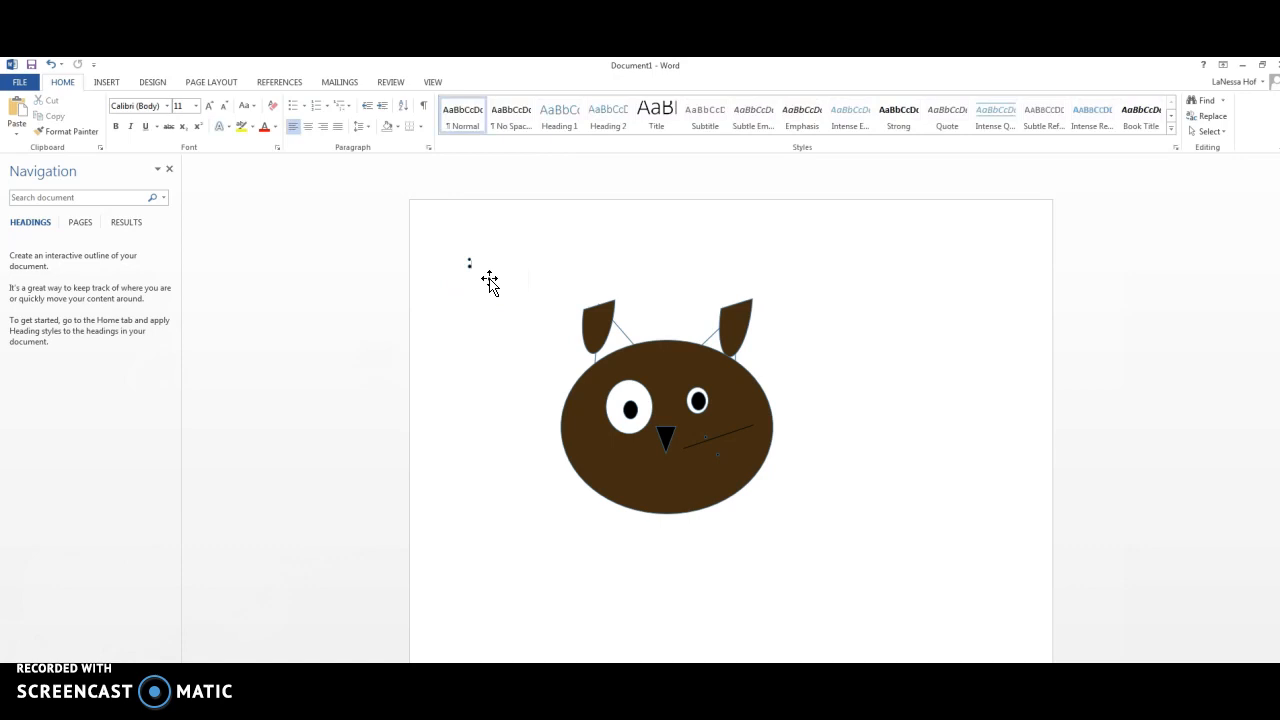
pyautogui.click(616, 447)
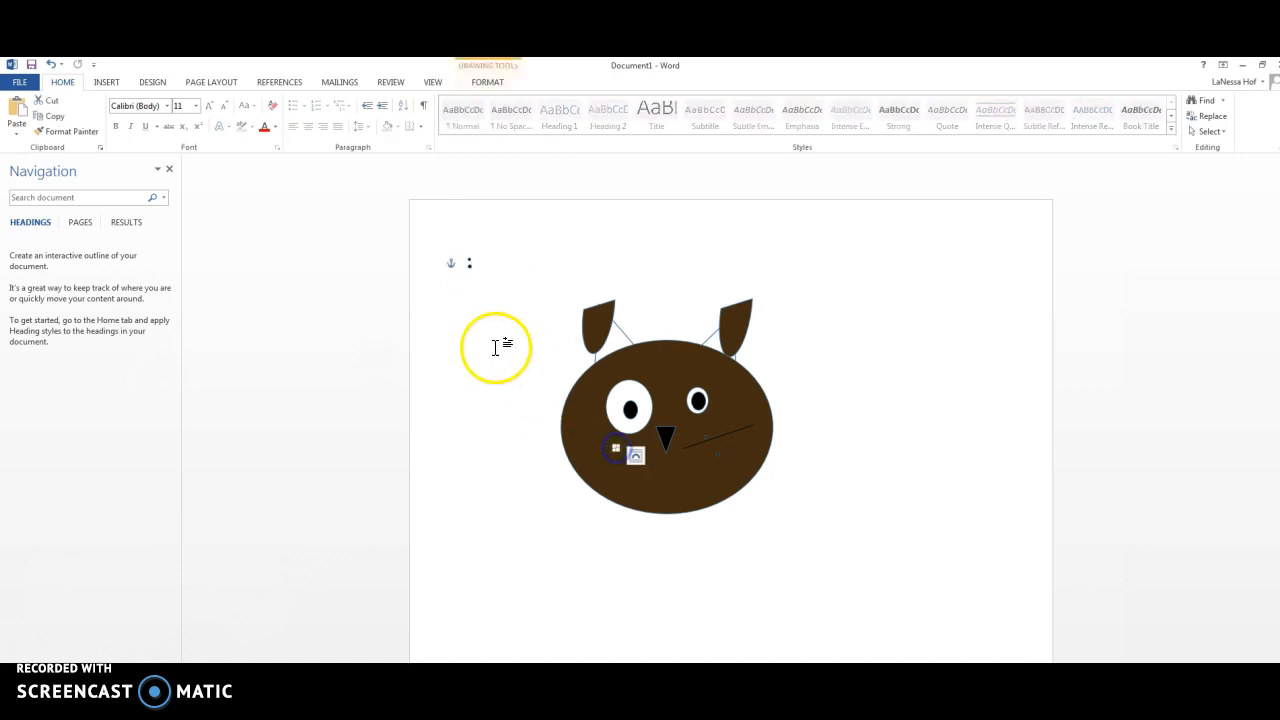
# Enlarge the picture copy of the dot near the page's upper-left corner.
pyautogui.click(470, 266)
pyautogui.moveTo(472, 279); pyautogui.dragTo(489, 308)
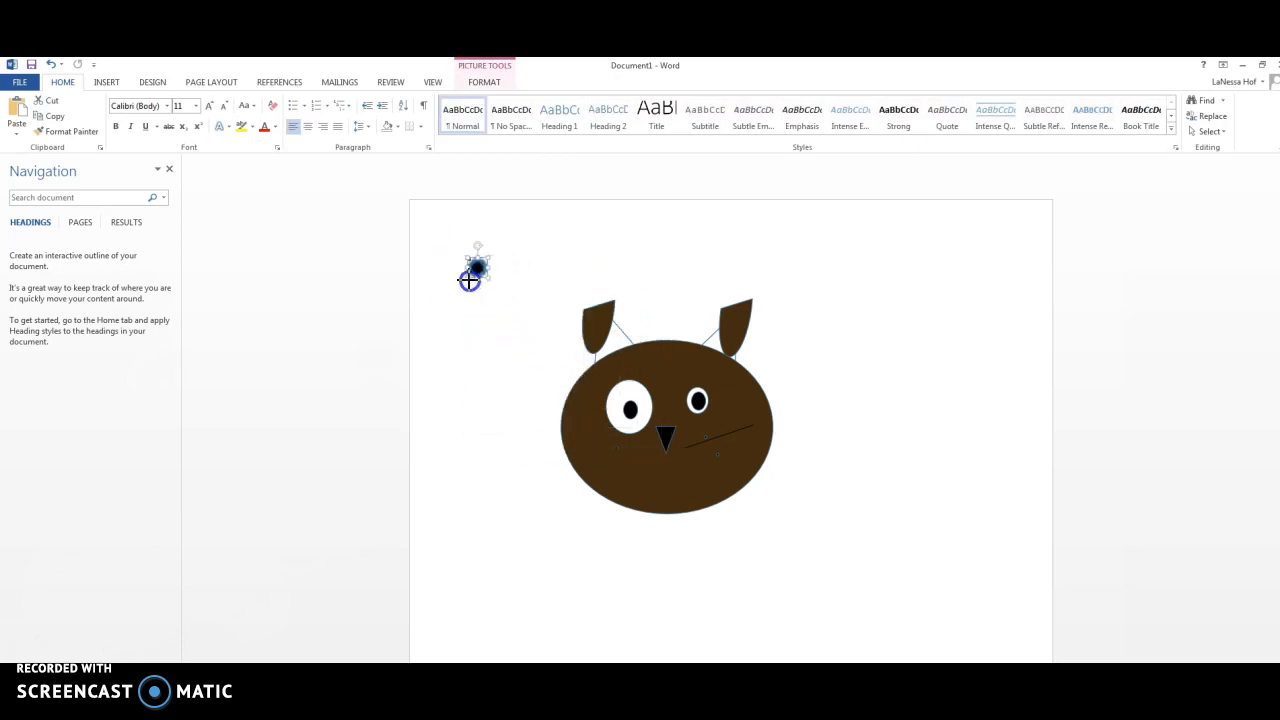
pyautogui.click(518, 250)
# Move the remaining pasted dot shape onto the face, directly beneath the dot under the larger eye.
pyautogui.click(471, 266)
pyautogui.click(471, 266)
pyautogui.click(468, 266)
pyautogui.click(469, 260)
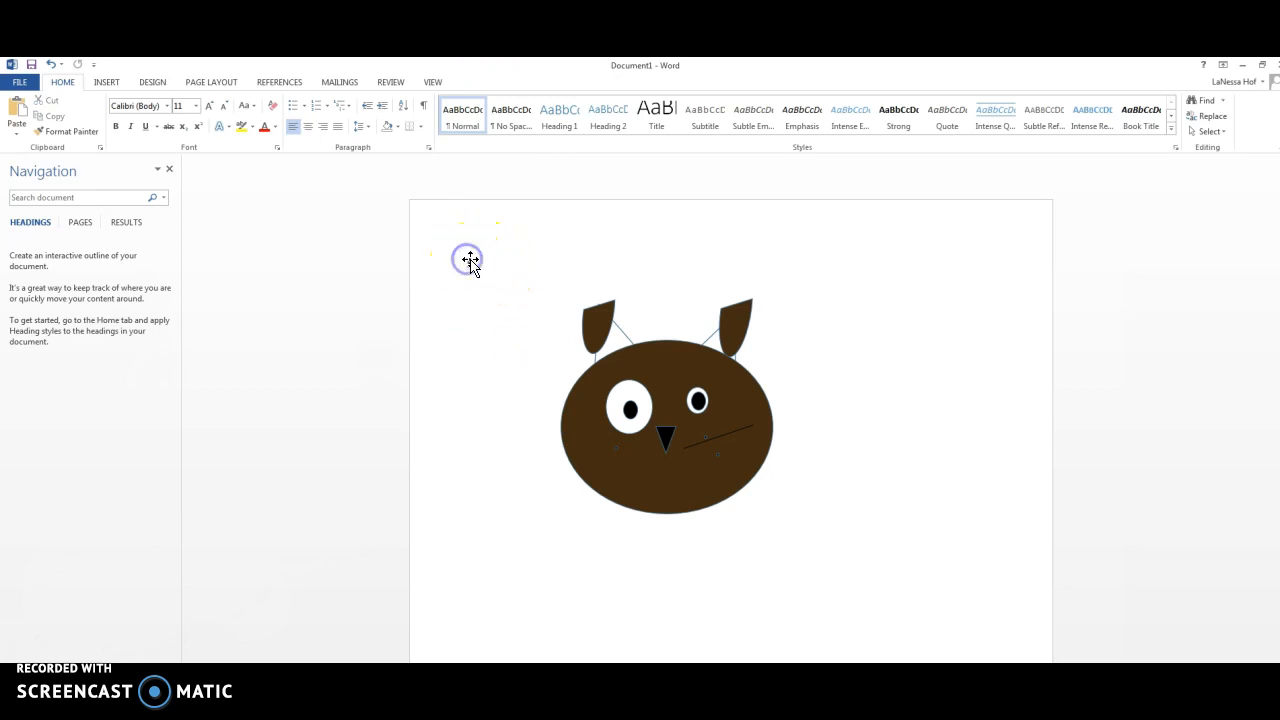
pyautogui.moveTo(470, 260); pyautogui.dragTo(462, 317)
pyautogui.moveTo(617, 459); pyautogui.dragTo(618, 460)
pyautogui.click(823, 429)
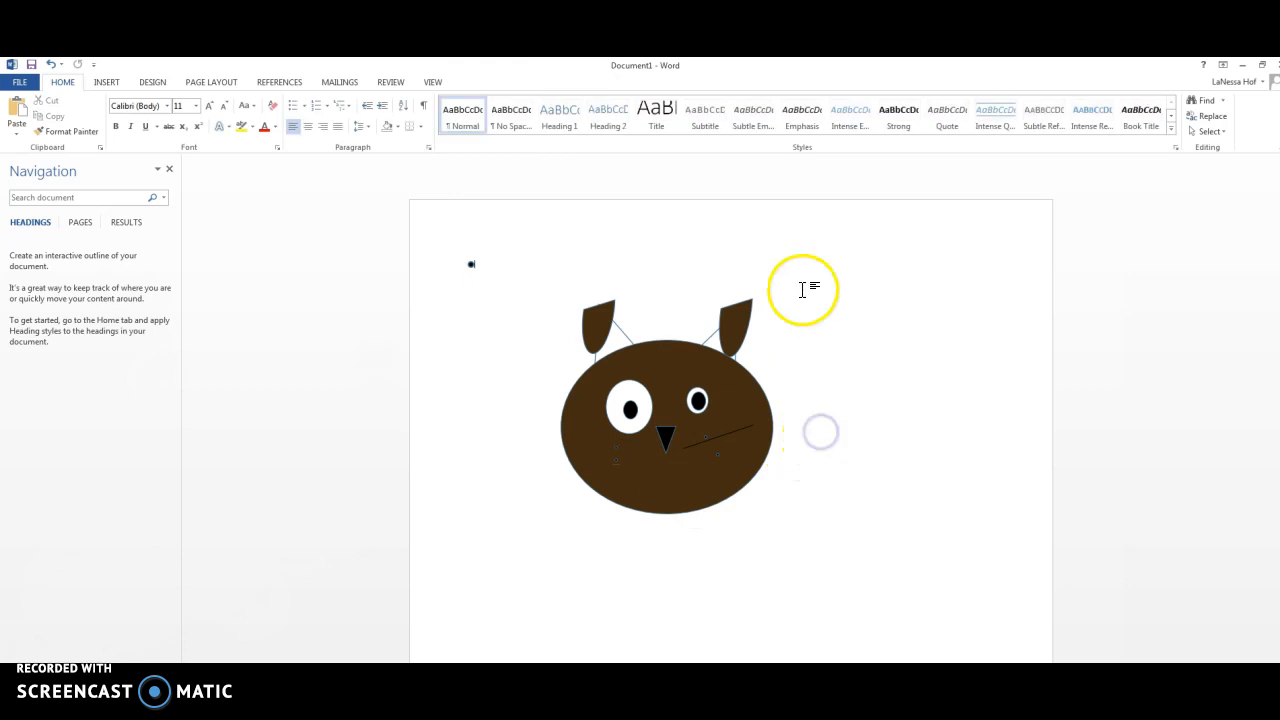
# Bring up the commands for inserting objects into the document.
pyautogui.click(106, 83)
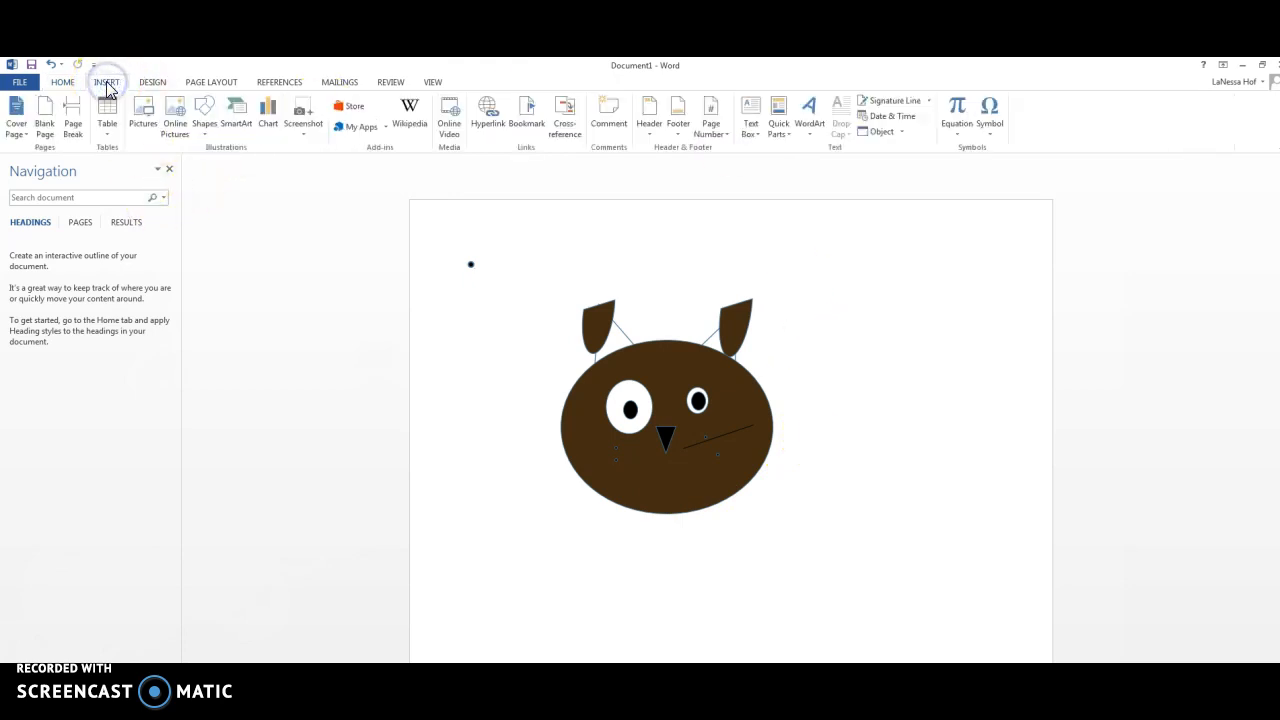